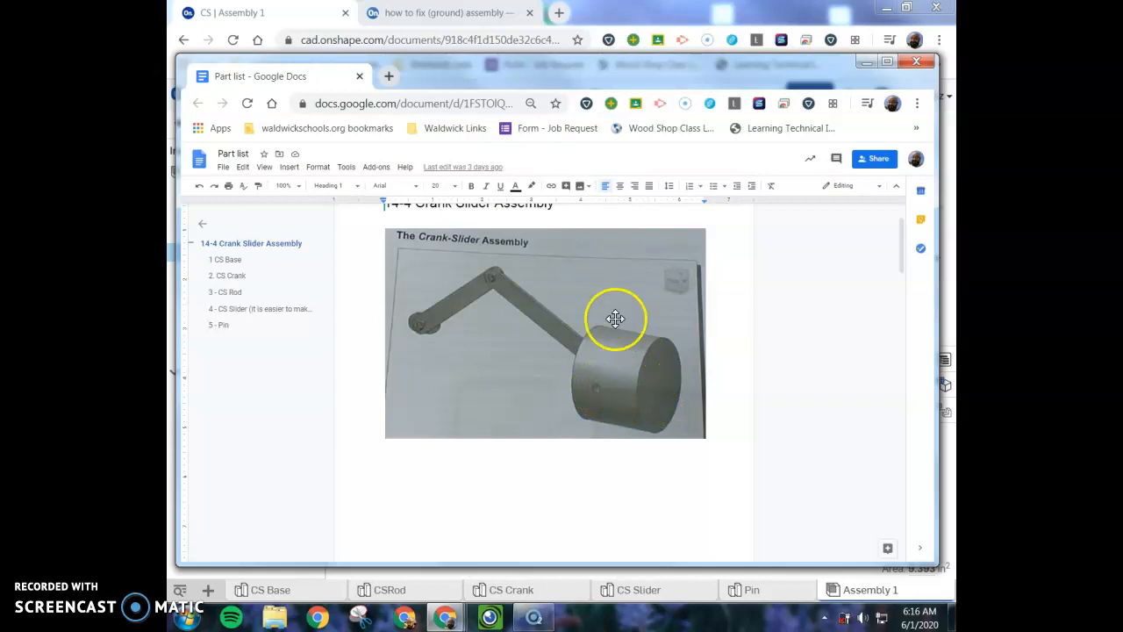
# Examine the crank-slider picture in the Part list document, return to the Onshape assembly and clear the rod selection
pyautogui.scroll(-3, 562, 272)
pyautogui.moveTo(539, 60); pyautogui.dragTo(0, 176)
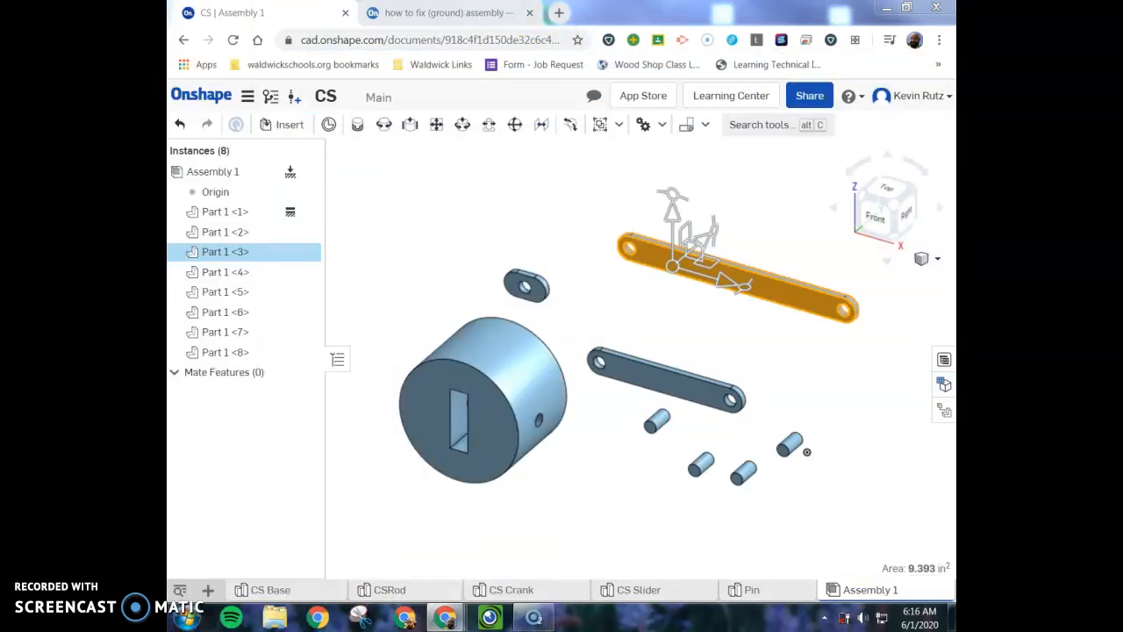
pyautogui.click(620, 325)
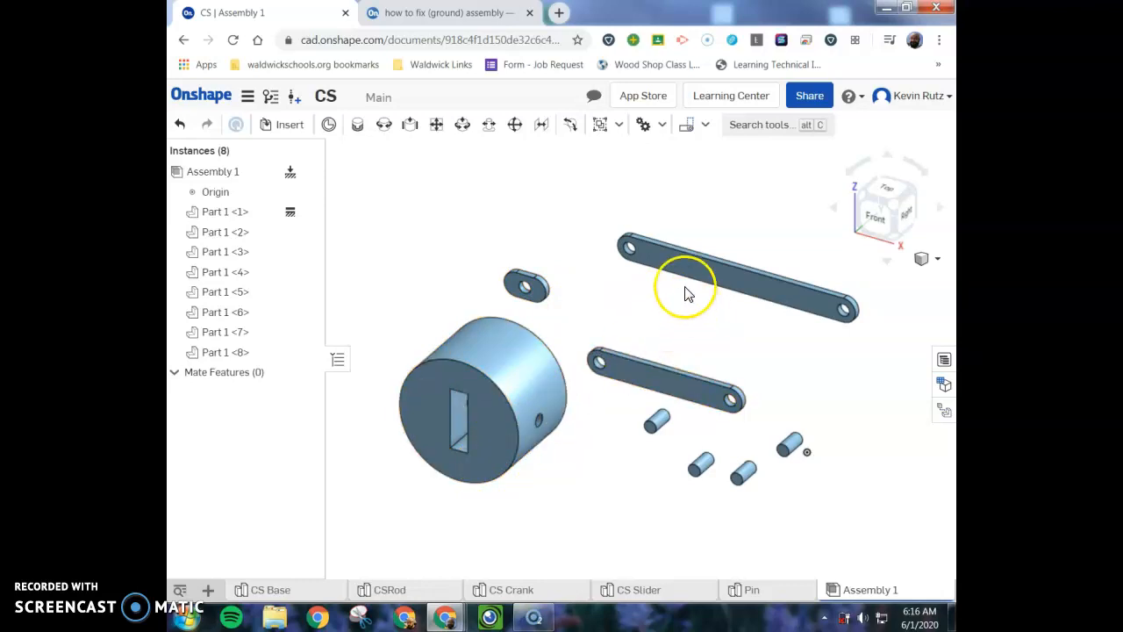
# Unfix the small base plate and shift it slightly upward
pyautogui.rightClick(538, 295)
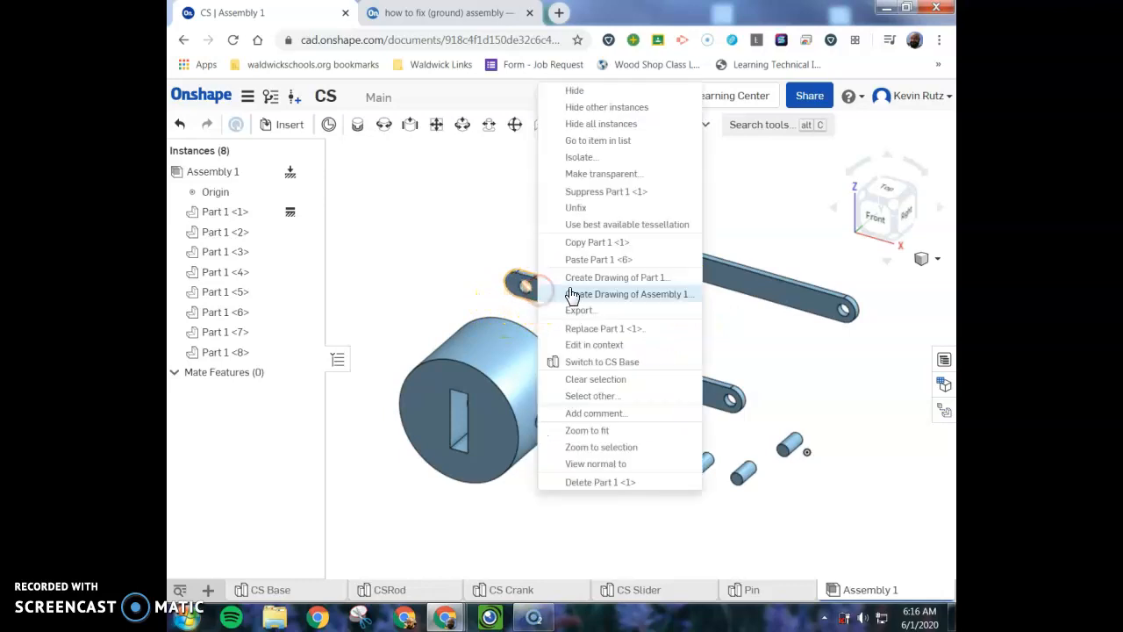
pyautogui.click(576, 210)
pyautogui.moveTo(530, 287)
pyautogui.mouseDown()
pyautogui.moveTo(535, 301)
pyautogui.moveTo(568, 281)
pyautogui.moveTo(532, 272)
pyautogui.mouseUp()
# Fix the base plate at its new position and test it by trying to move it
pyautogui.rightClick(531, 269)
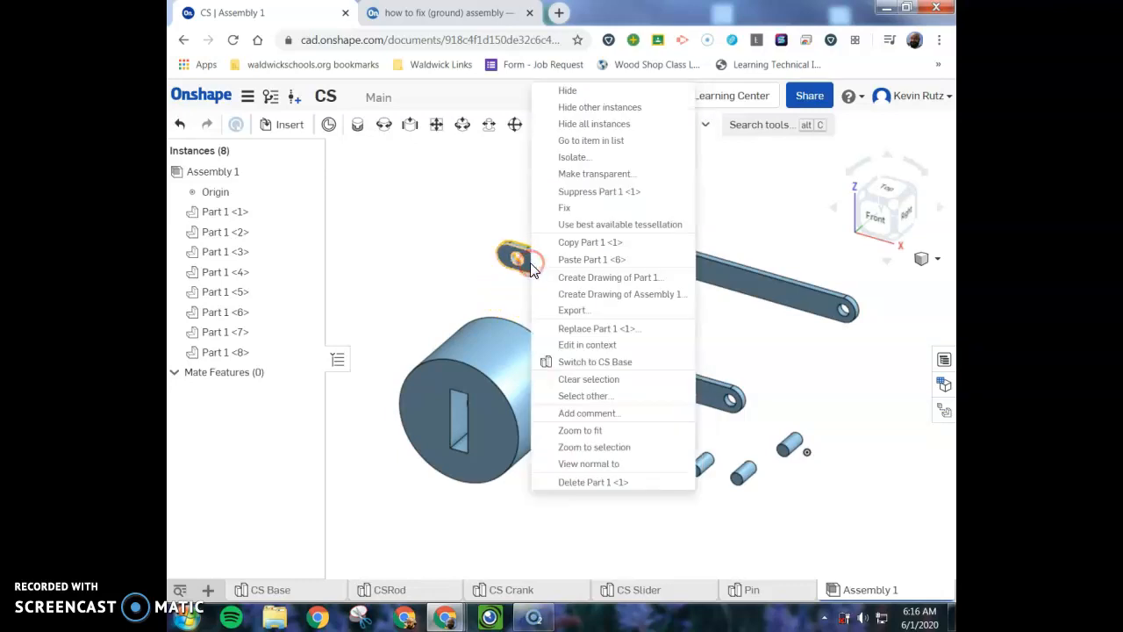
pyautogui.click(513, 252)
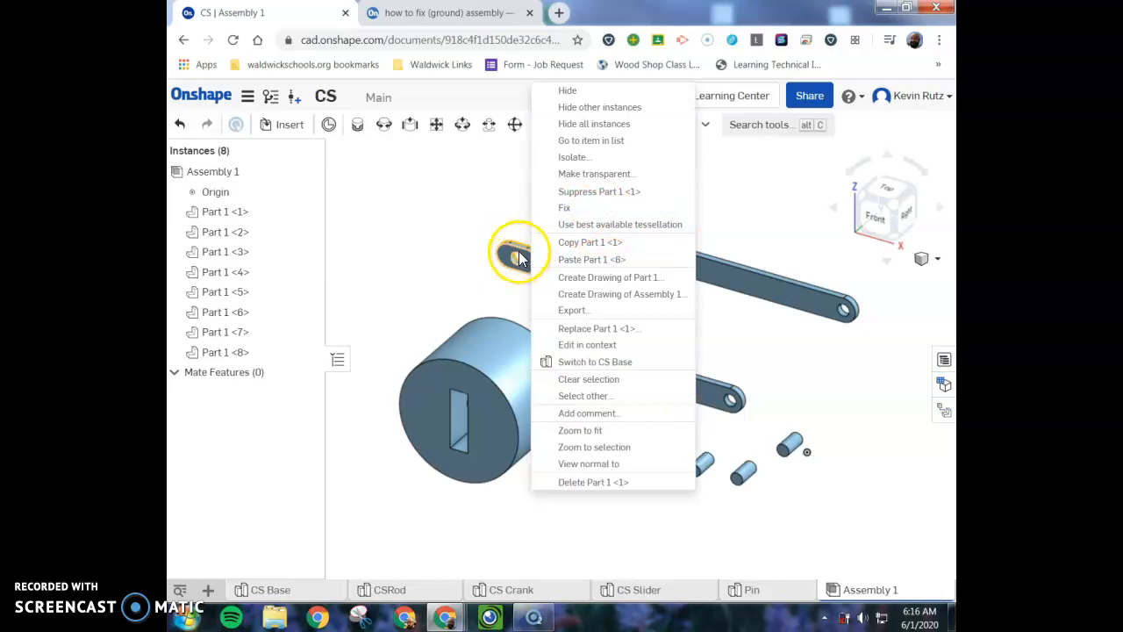
pyautogui.click(609, 216)
pyautogui.moveTo(533, 250); pyautogui.dragTo(529, 301)
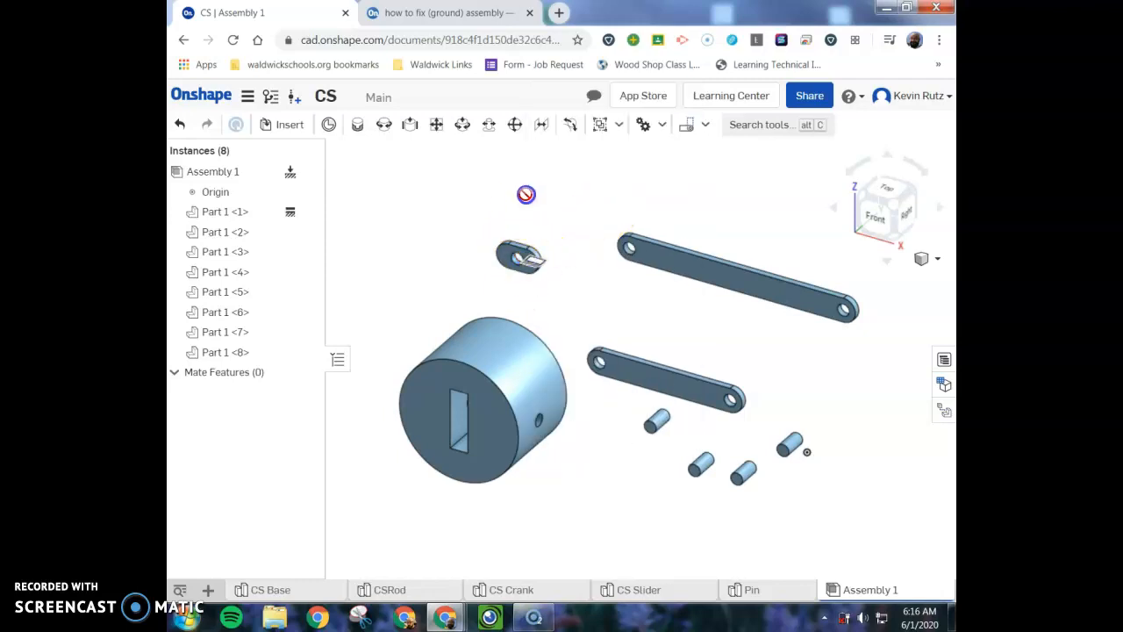
# Move the long rod farther right, away from the base plate, and deselect it
pyautogui.click(658, 258)
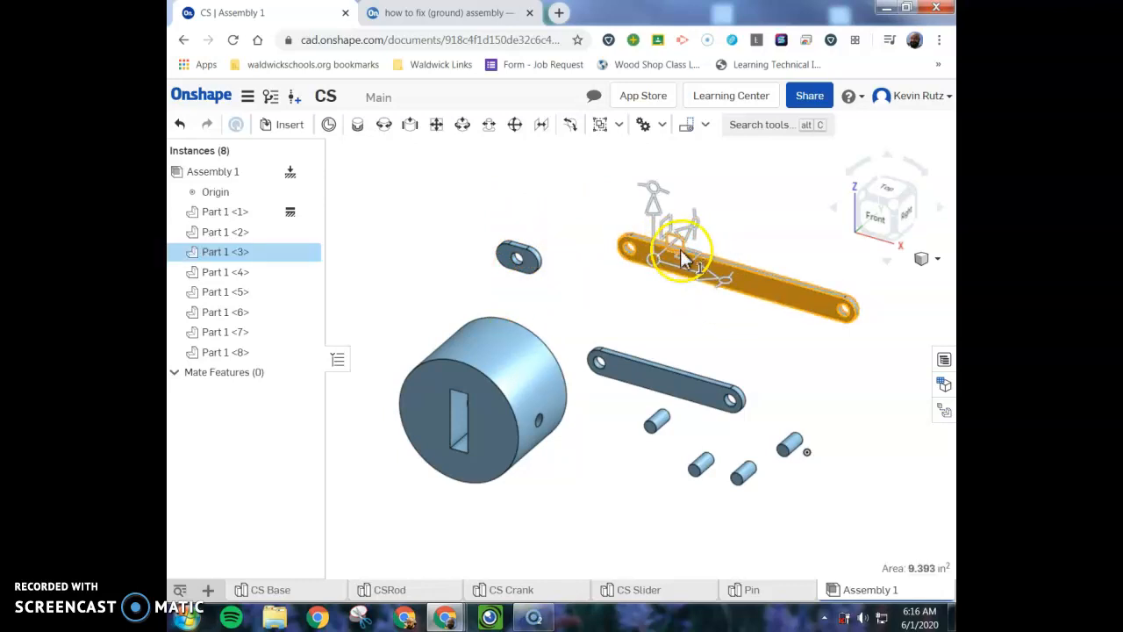
pyautogui.moveTo(691, 235); pyautogui.dragTo(772, 266)
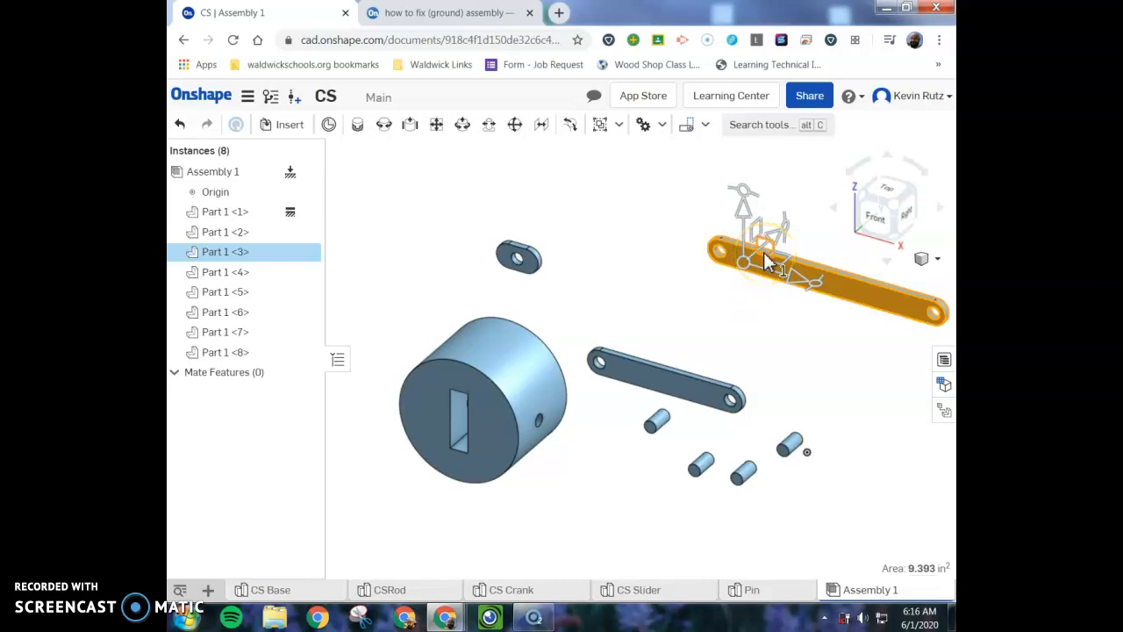
pyautogui.click(707, 321)
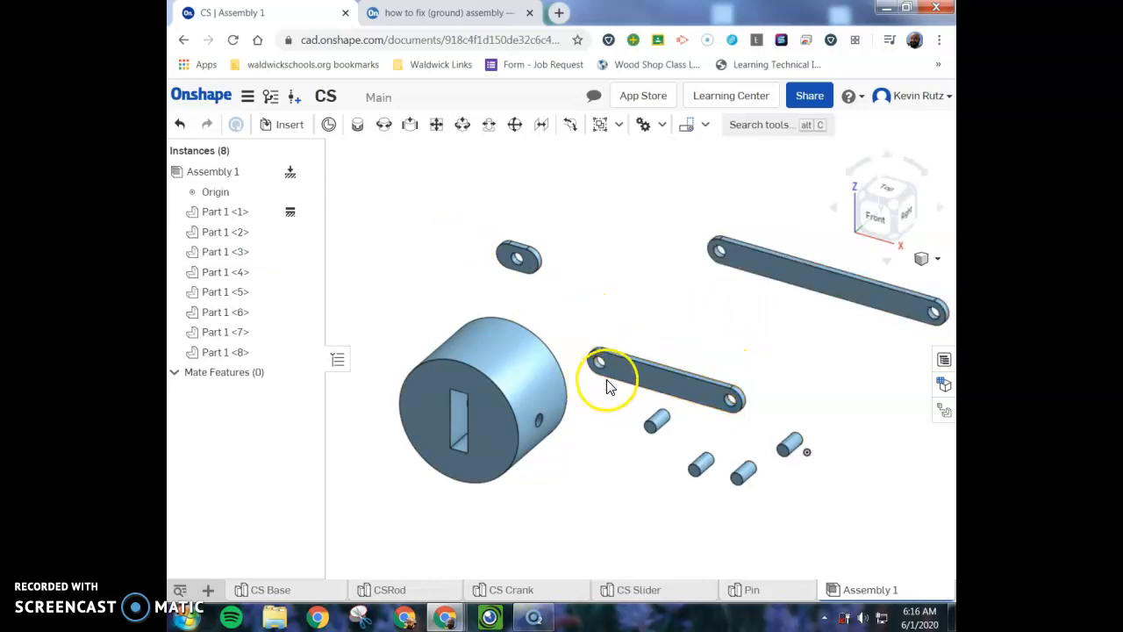
# Check the crank-slider picture in the Part list document for how the parts connect, and return to the Onshape assembly
pyautogui.moveTo(167, 127); pyautogui.dragTo(579, 143)
pyautogui.scroll(2, 601, 349)
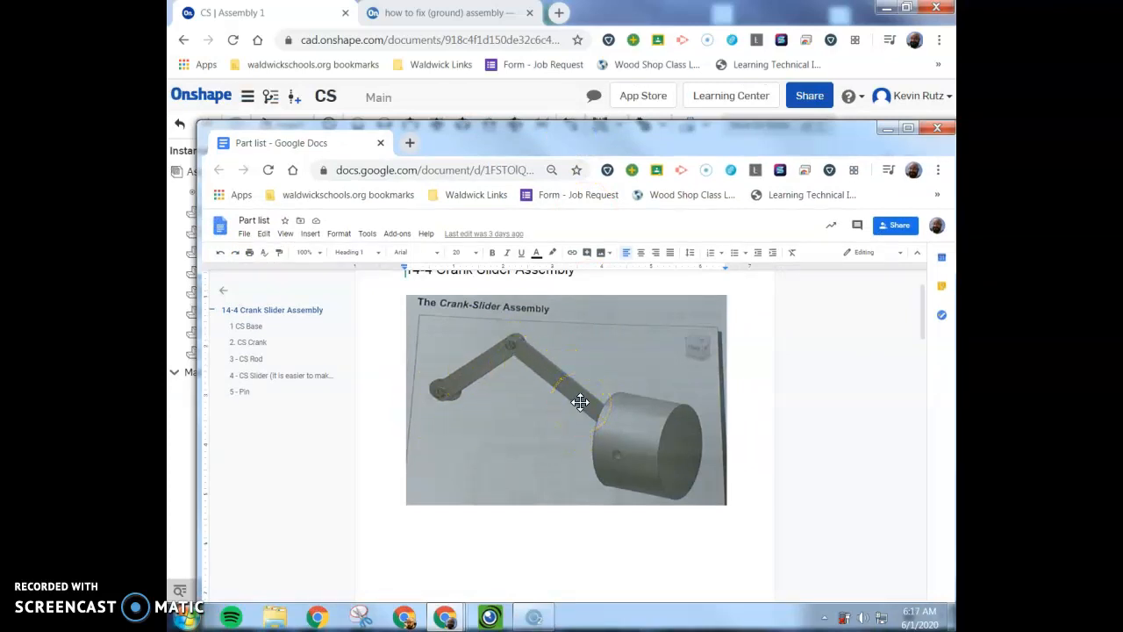
pyautogui.moveTo(659, 148); pyautogui.dragTo(168, 151)
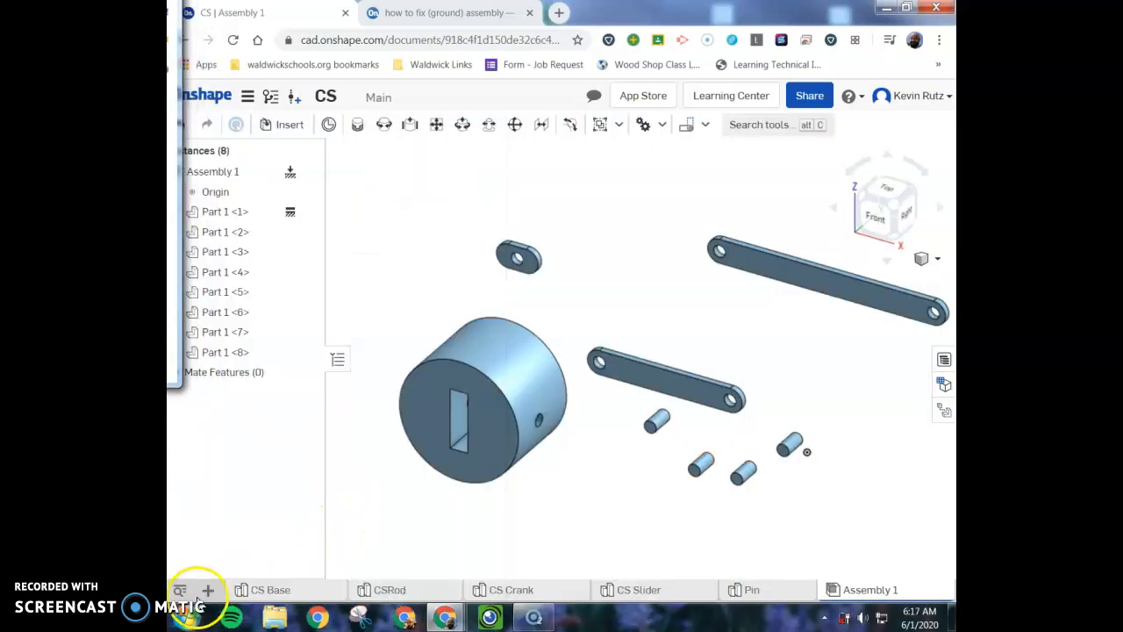
# Add a revolute mate between the base plate's hole and the back of the hole at one end of the short crank
pyautogui.click(386, 126)
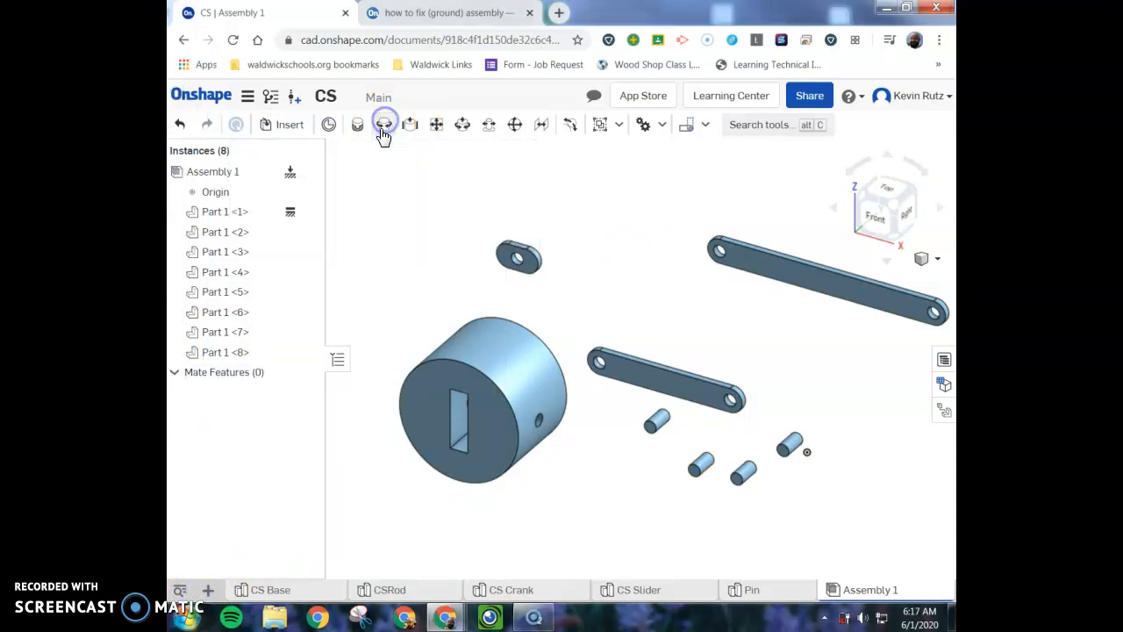
pyautogui.click(524, 267)
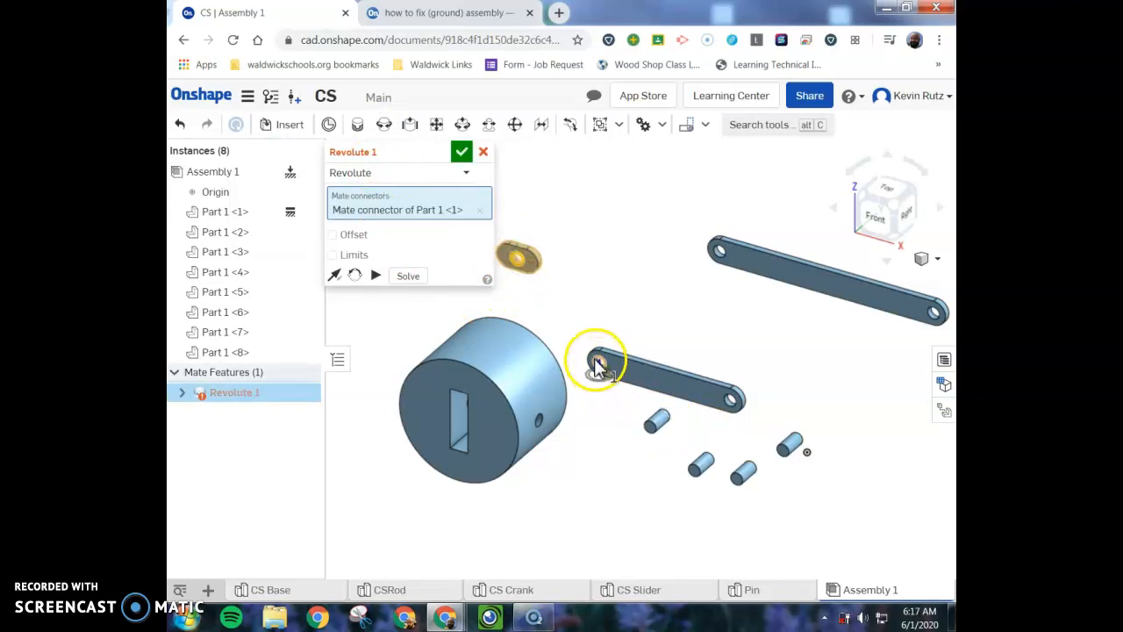
pyautogui.scroll(3, 599, 365)
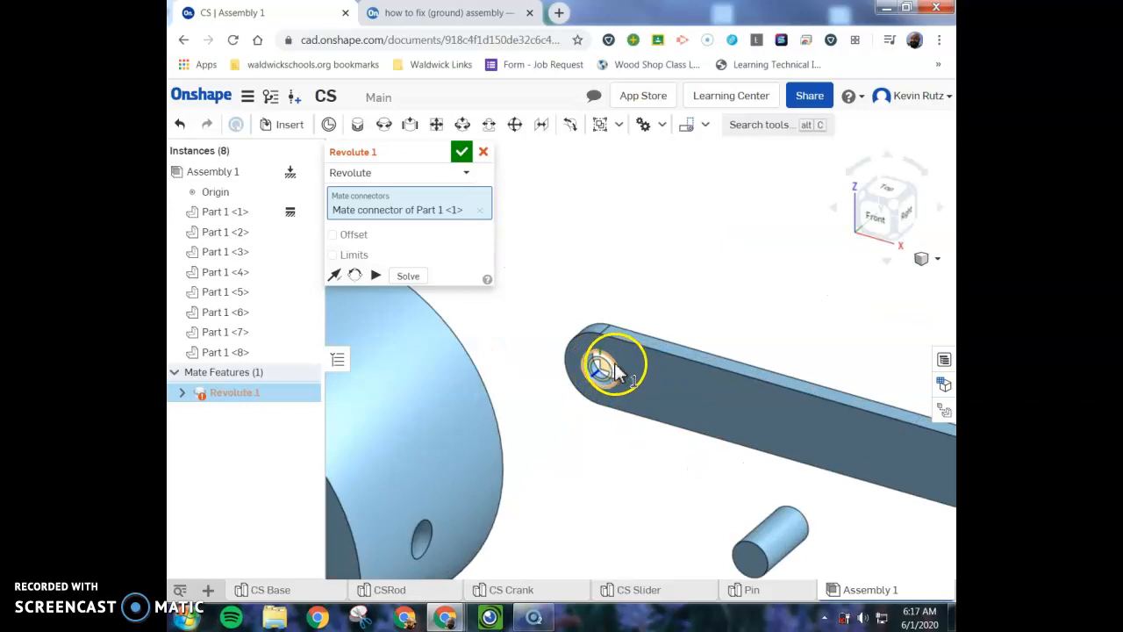
pyautogui.moveTo(660, 331); pyautogui.dragTo(680, 342, button='right')
pyautogui.click(720, 392)
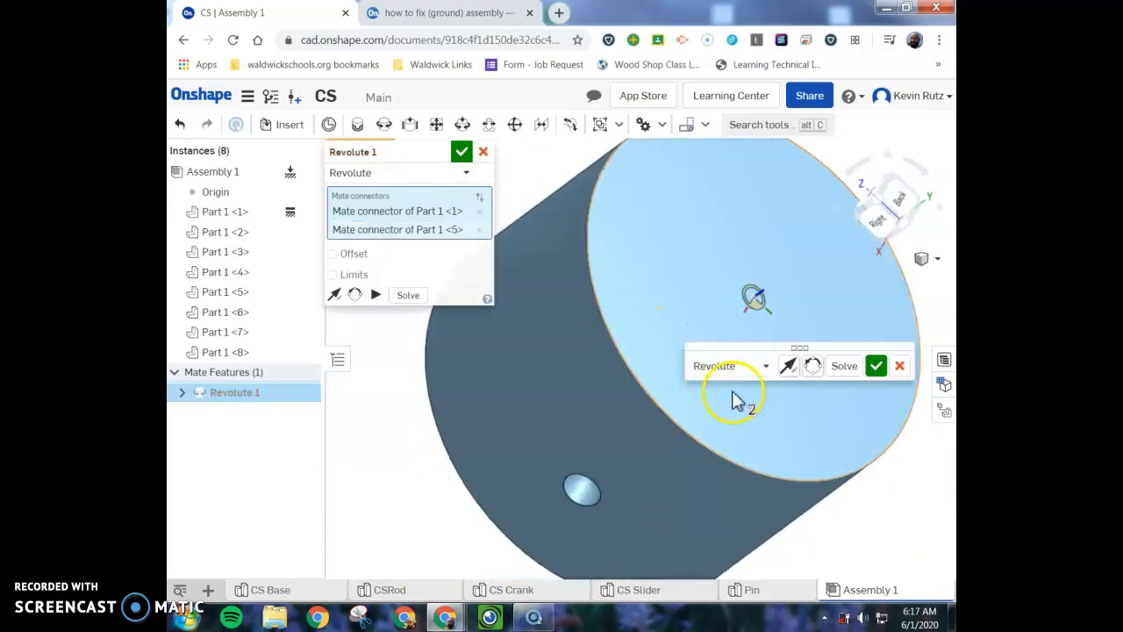
pyautogui.moveTo(586, 392); pyautogui.dragTo(649, 366, button='right')
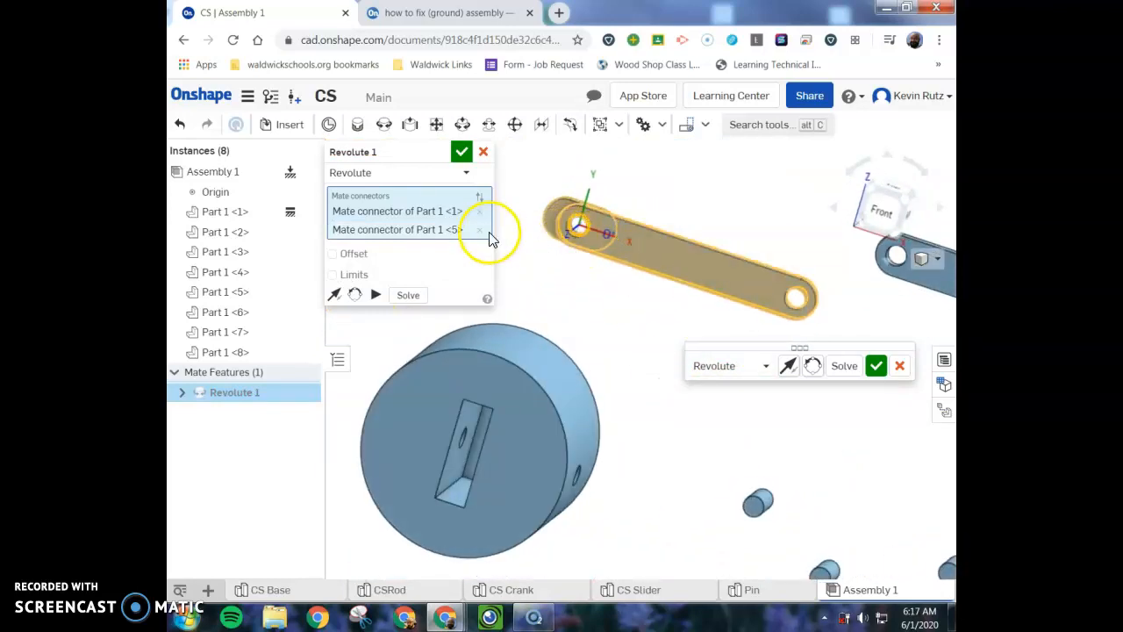
pyautogui.click(461, 155)
# Move a pin beside the crank and join its end to the crank's hole over the base with a revolute mate
pyautogui.moveTo(751, 512); pyautogui.dragTo(642, 314)
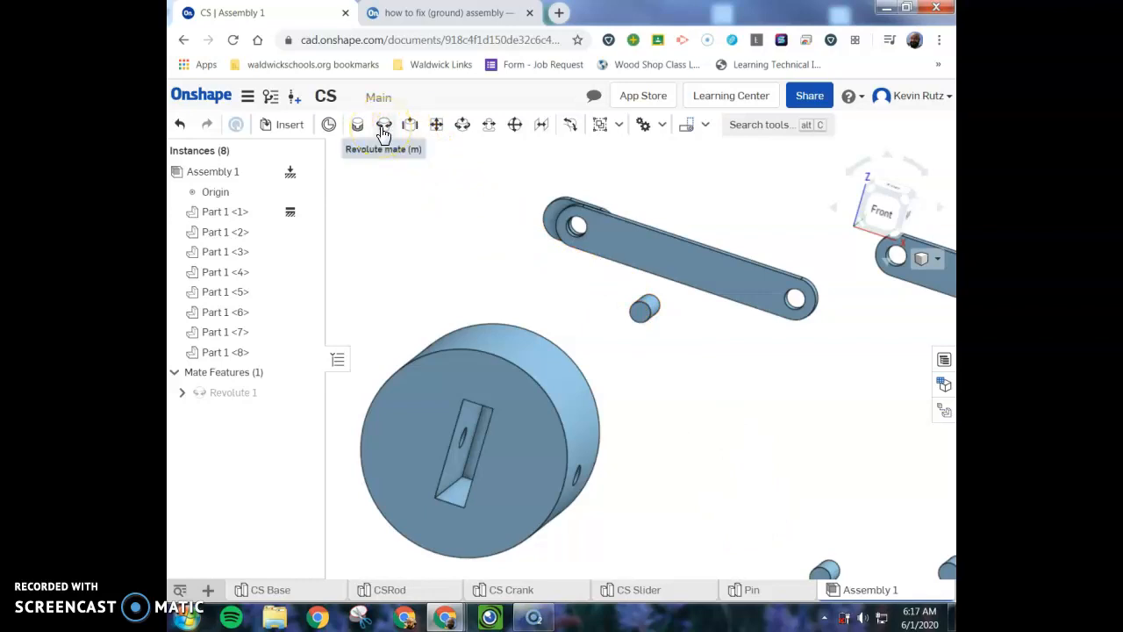
pyautogui.click(384, 130)
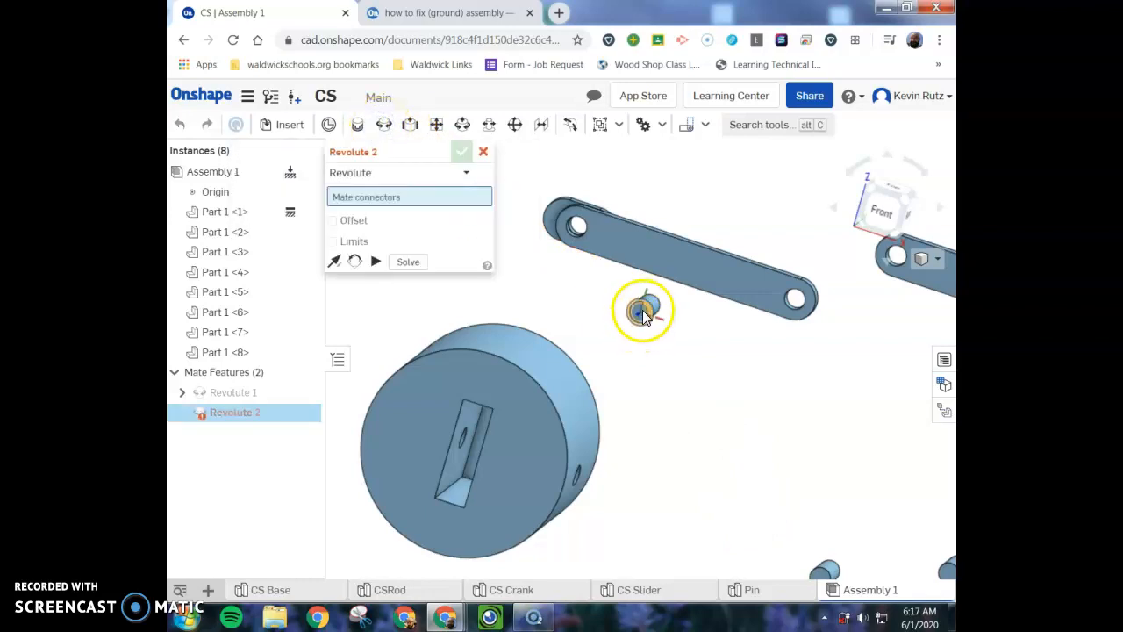
pyautogui.click(643, 312)
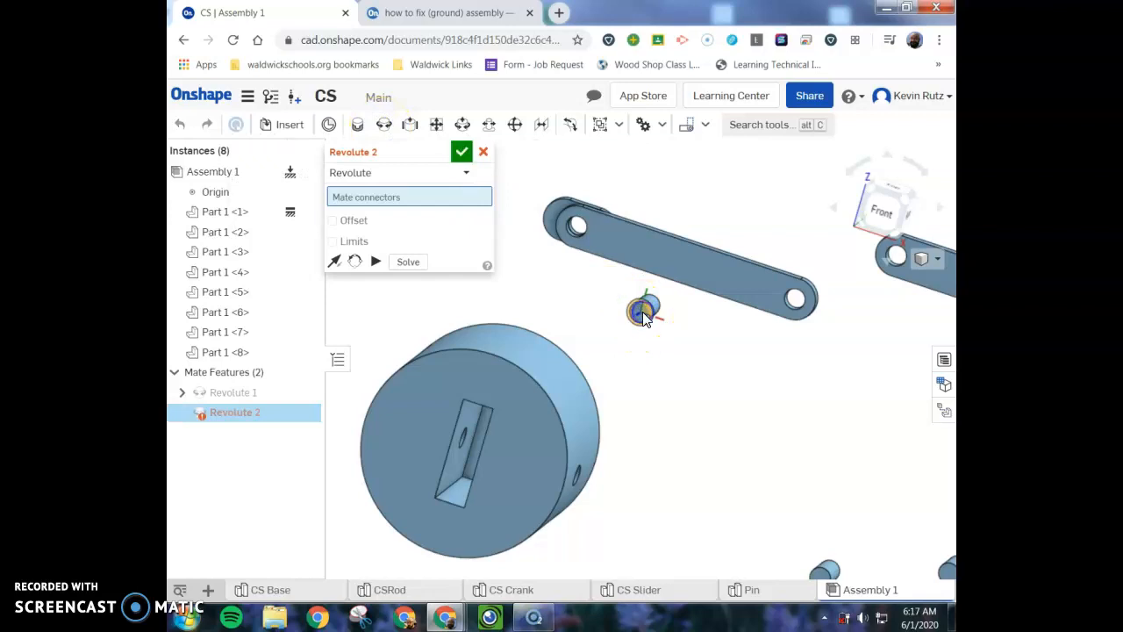
pyautogui.click(573, 230)
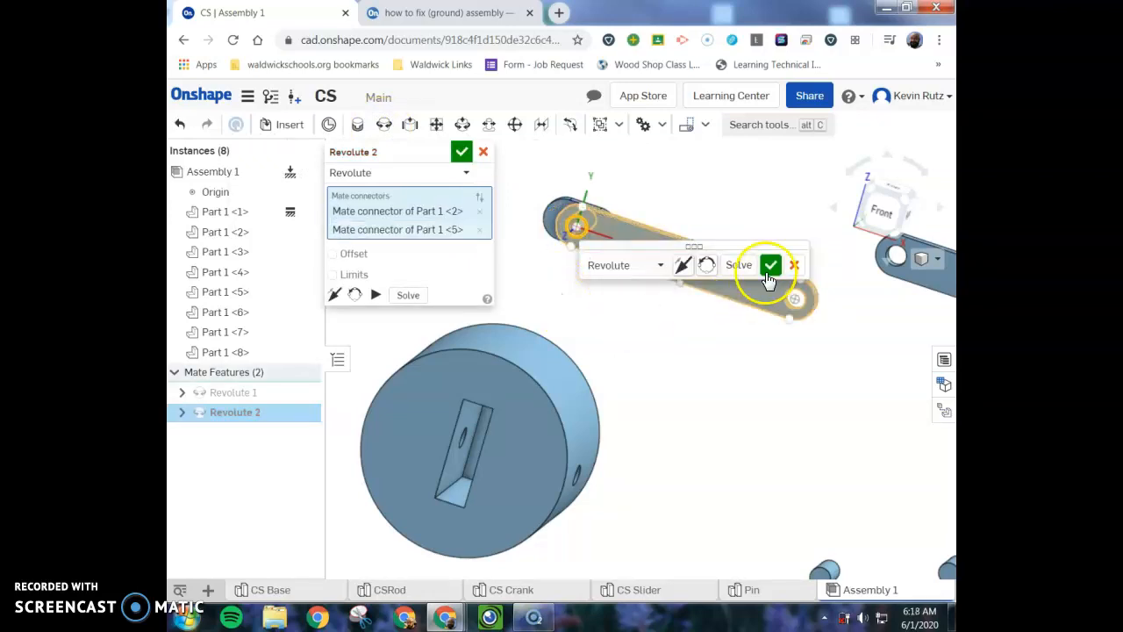
pyautogui.click(768, 266)
# Try a revolute mate with a 0.25 in offset and no connectors, and undo it together with the pin's mate
pyautogui.moveTo(684, 301)
pyautogui.mouseDown(button='right')
pyautogui.moveTo(621, 303)
pyautogui.moveTo(717, 291)
pyautogui.moveTo(662, 294)
pyautogui.moveTo(690, 288)
pyautogui.moveTo(749, 313)
pyautogui.moveTo(676, 340)
pyautogui.moveTo(687, 316)
pyautogui.moveTo(672, 296)
pyautogui.mouseUp(button='right')
pyautogui.click(364, 250)
pyautogui.click(351, 228)
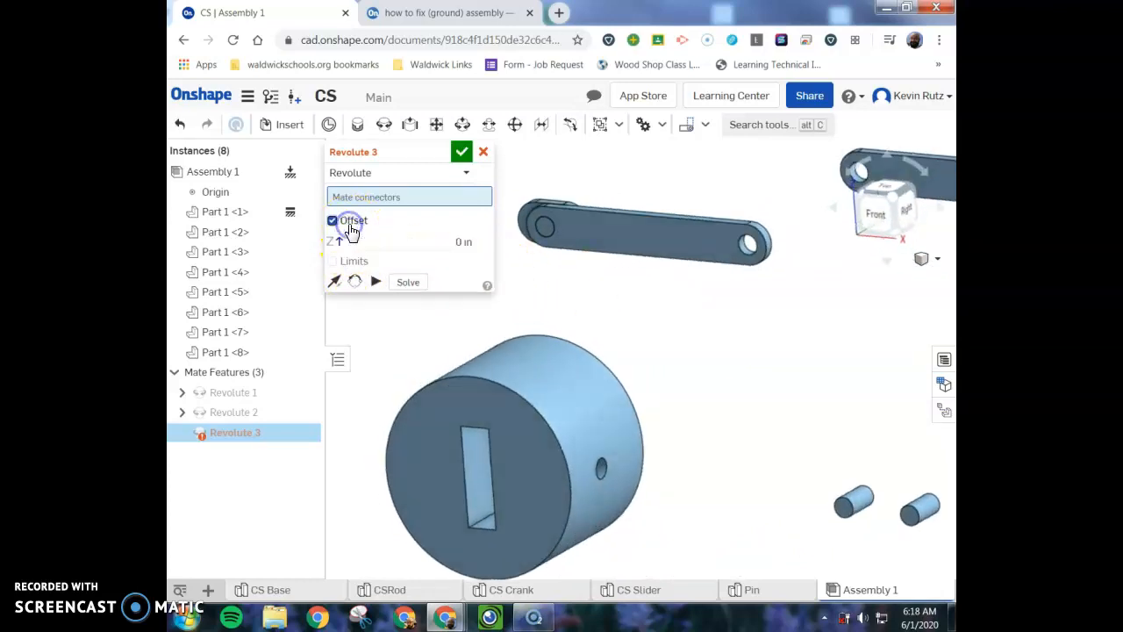
pyautogui.click(465, 243)
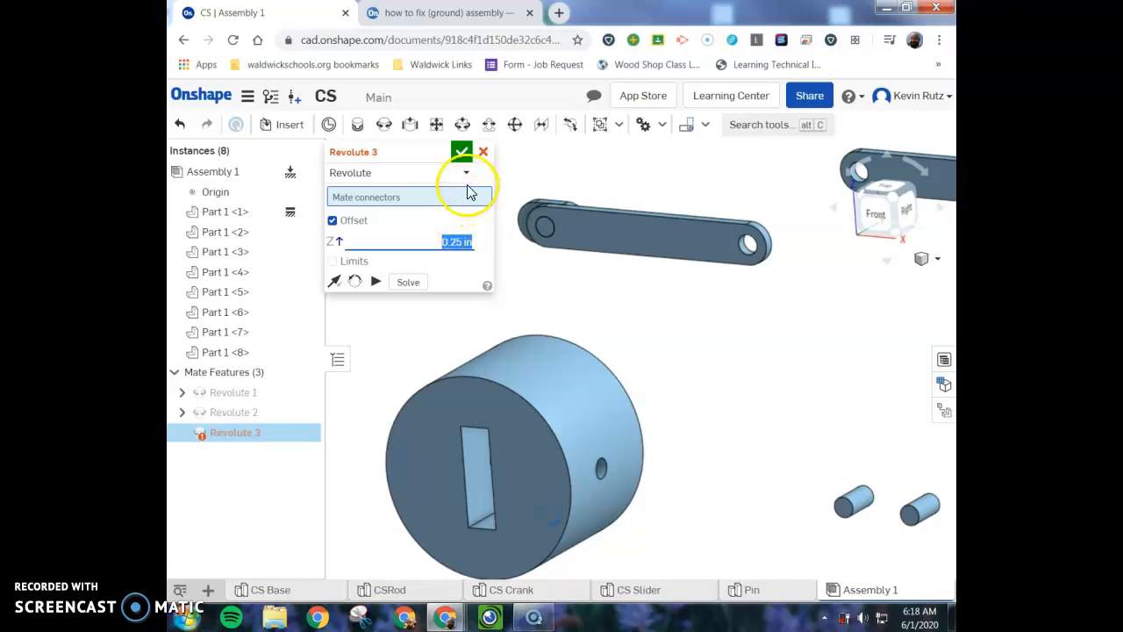
pyautogui.click(460, 152)
pyautogui.moveTo(539, 231); pyautogui.dragTo(604, 297, button='right')
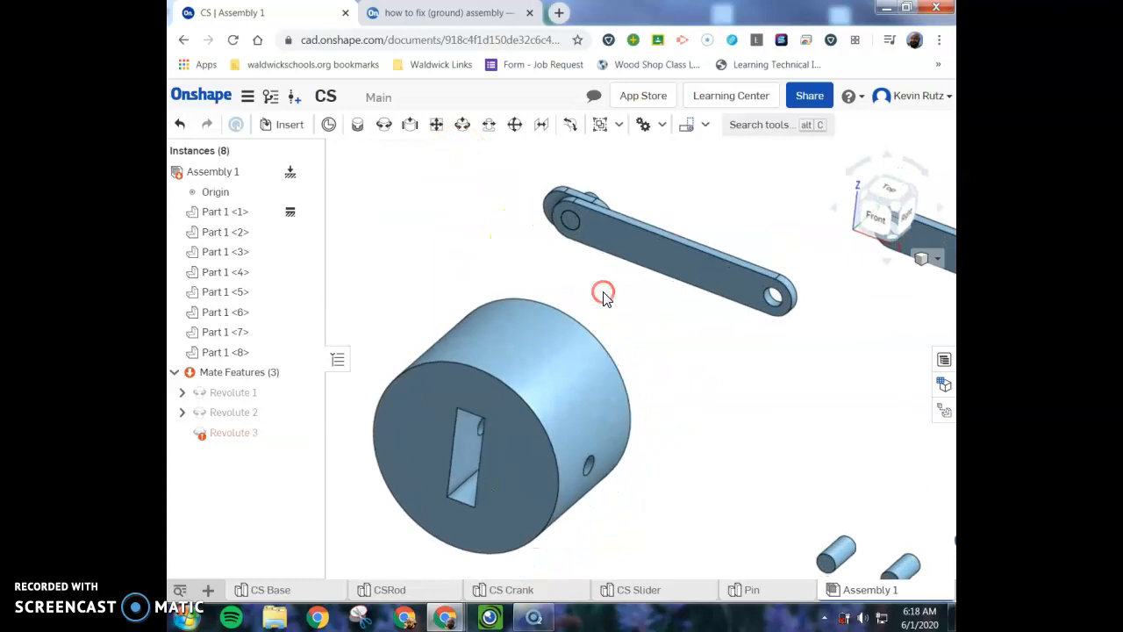
pyautogui.hotkey('ctrl', 'z')
pyautogui.hotkey('ctrl', 'z')
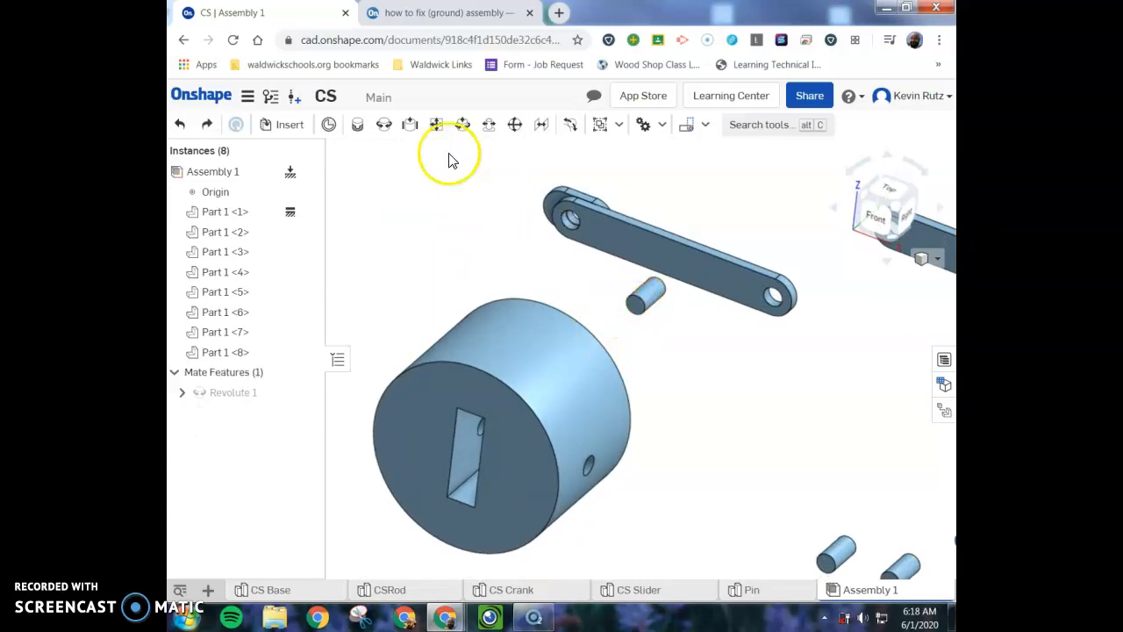
# Add a revolute mate between the pin's end and the crank's hole over the base, with a 0.25 in offset
pyautogui.click(385, 123)
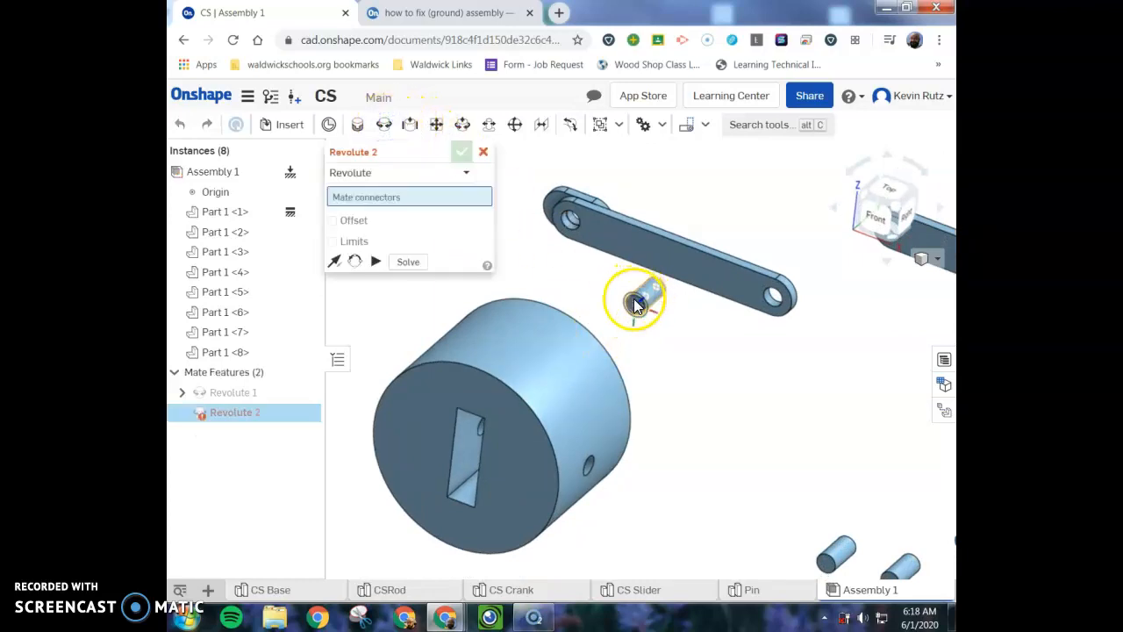
pyautogui.click(636, 303)
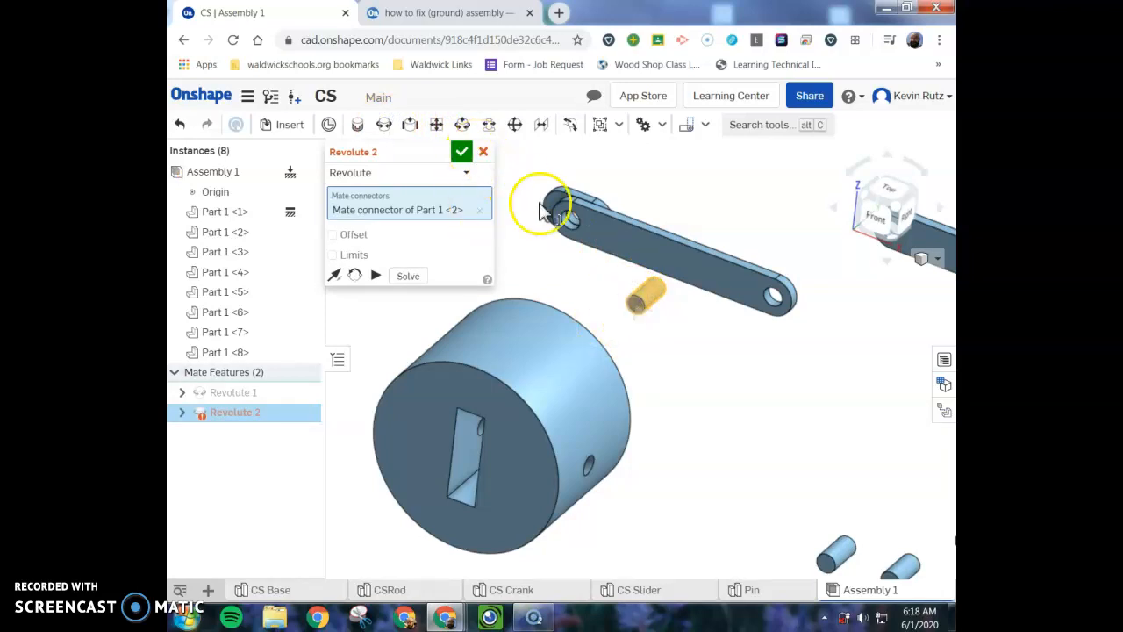
pyautogui.click(570, 242)
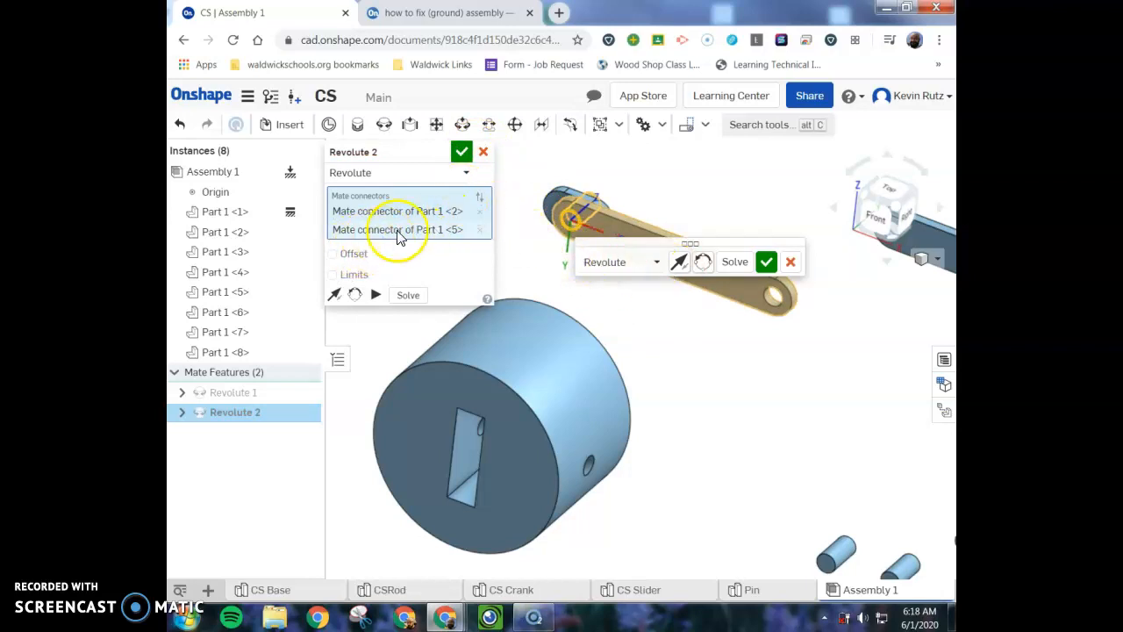
pyautogui.click(353, 255)
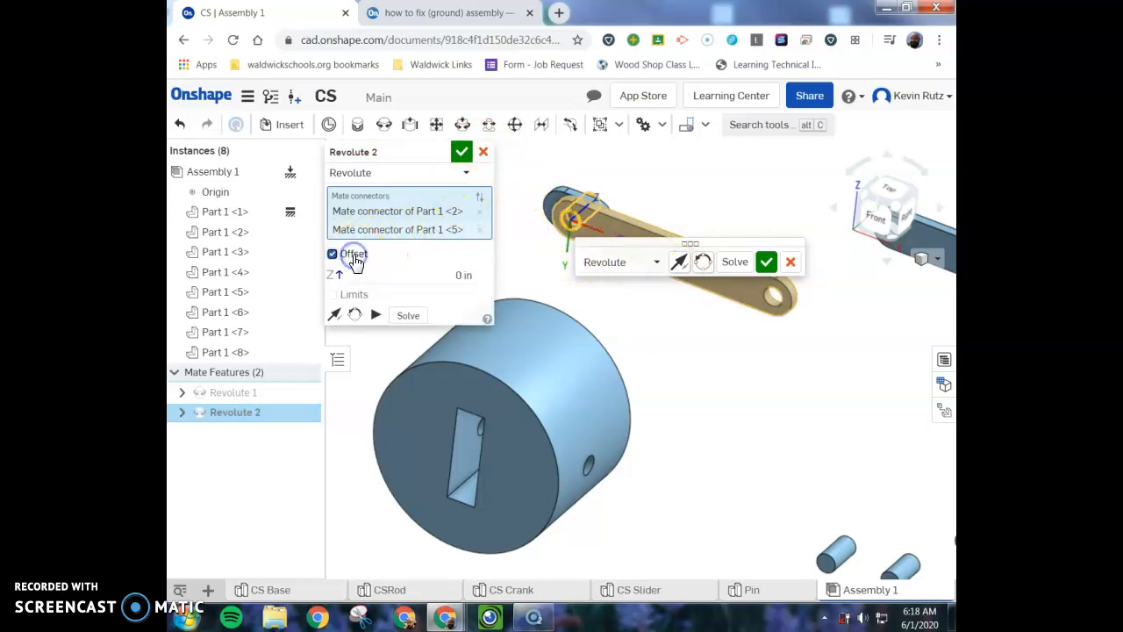
pyautogui.click(466, 277)
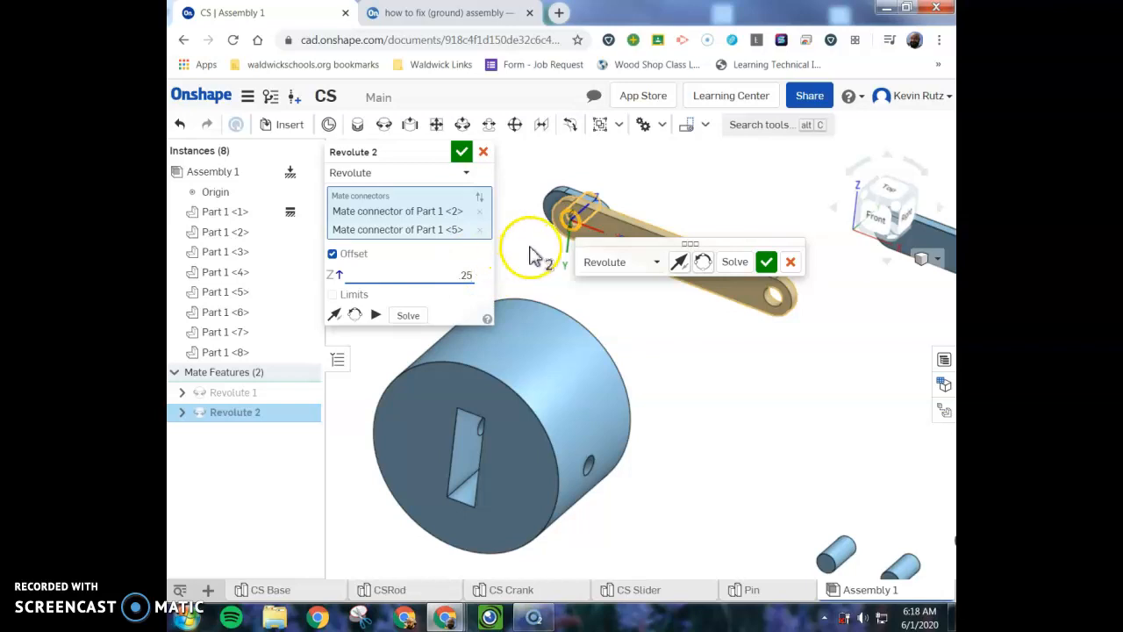
pyautogui.scroll(5, 538, 251)
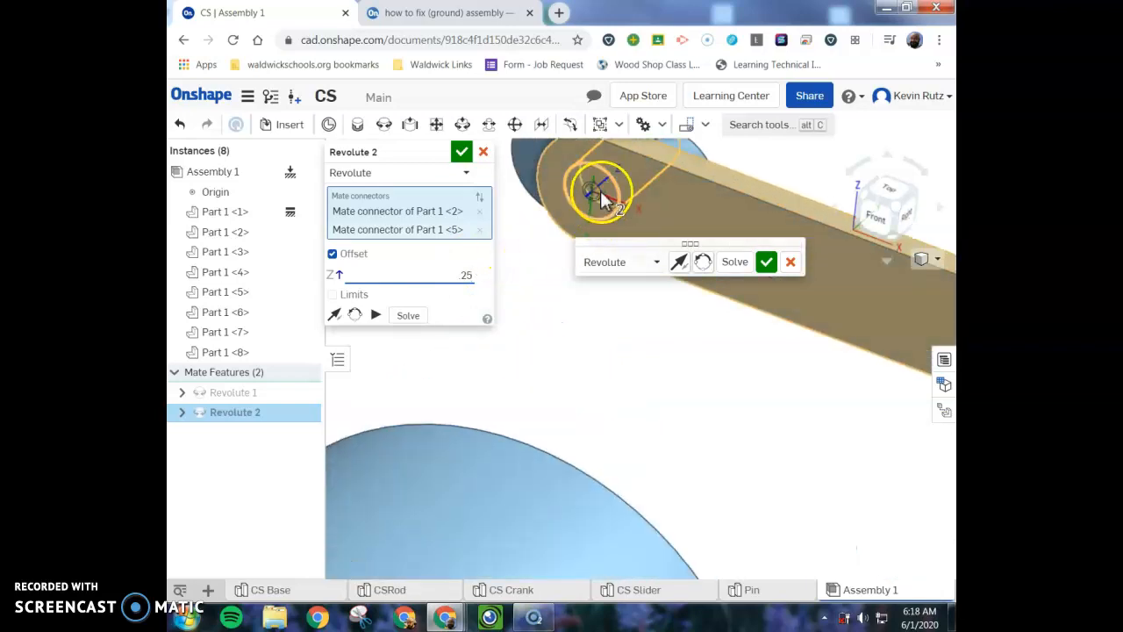
pyautogui.click(339, 276)
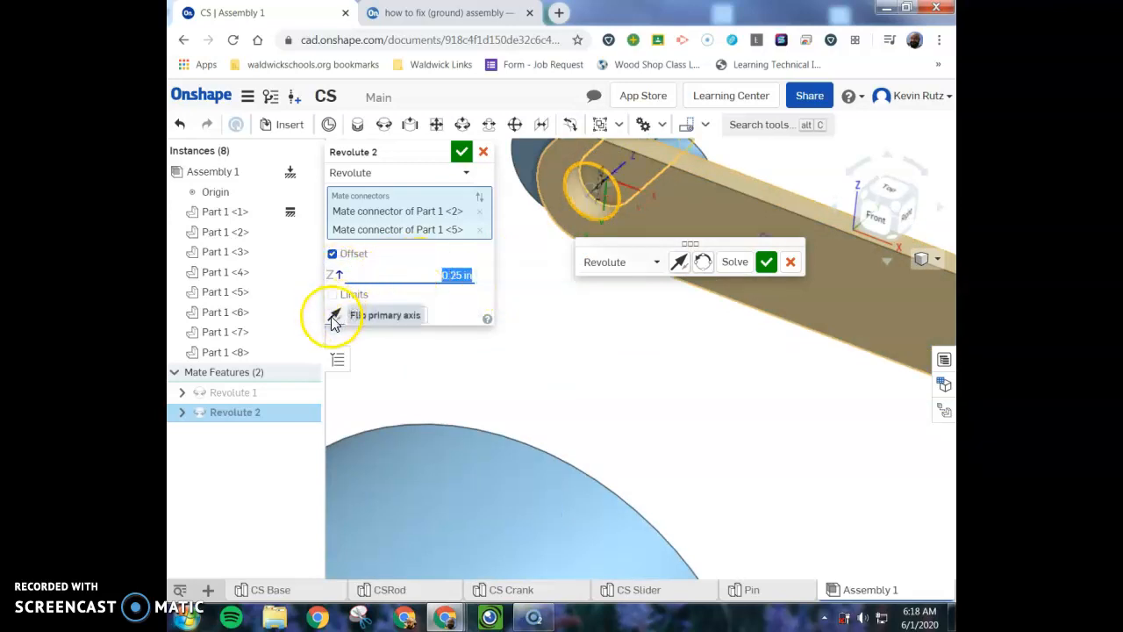
# Flip the pin mate's primary axis and back, then set its offset to -0.25 in and accept the mate
pyautogui.click(335, 316)
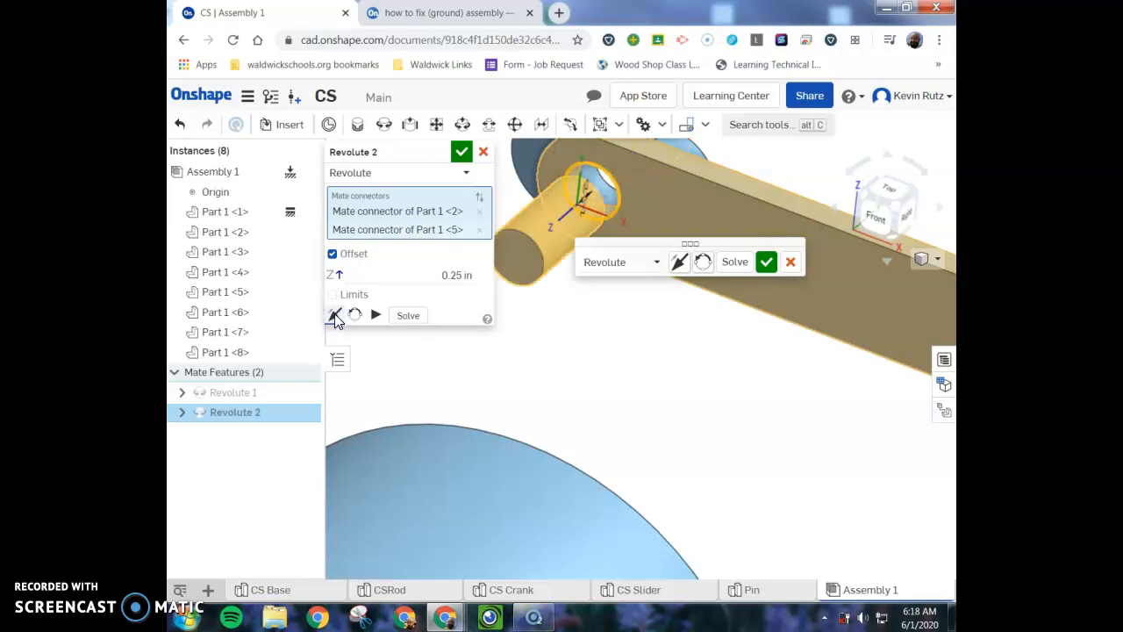
pyautogui.click(334, 315)
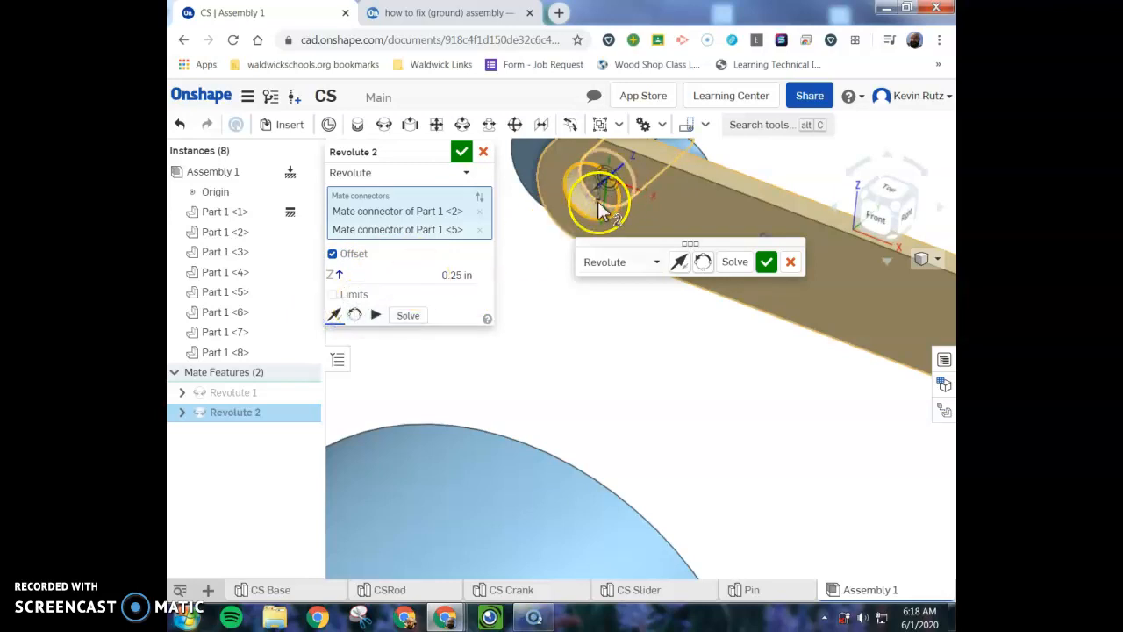
pyautogui.click(452, 277)
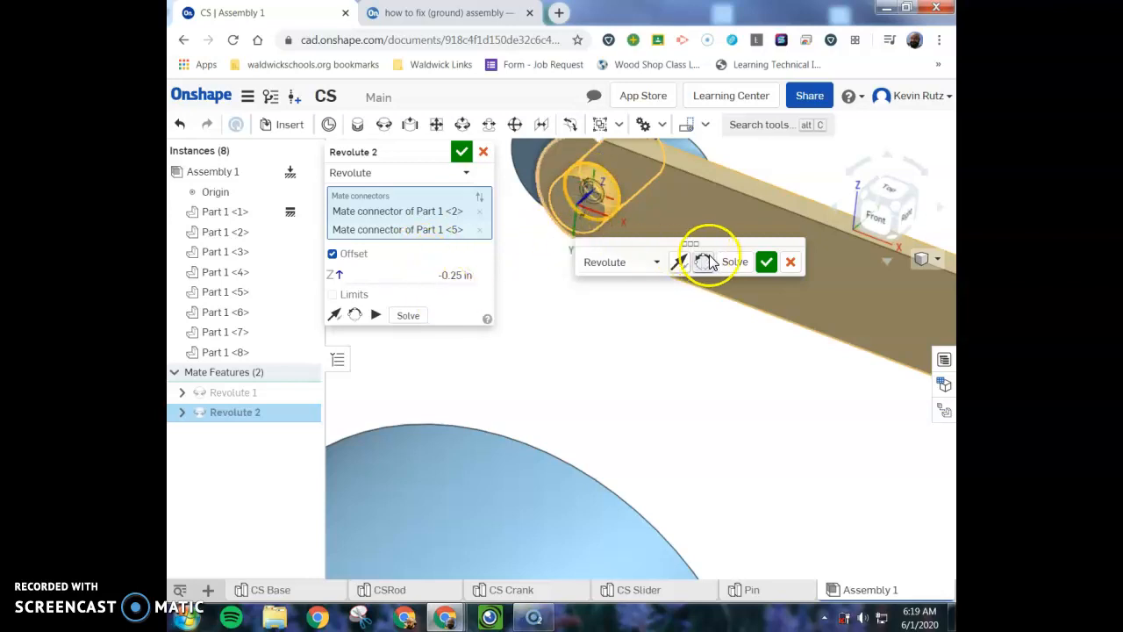
pyautogui.click(766, 262)
pyautogui.moveTo(557, 282); pyautogui.dragTo(561, 345, button='middle')
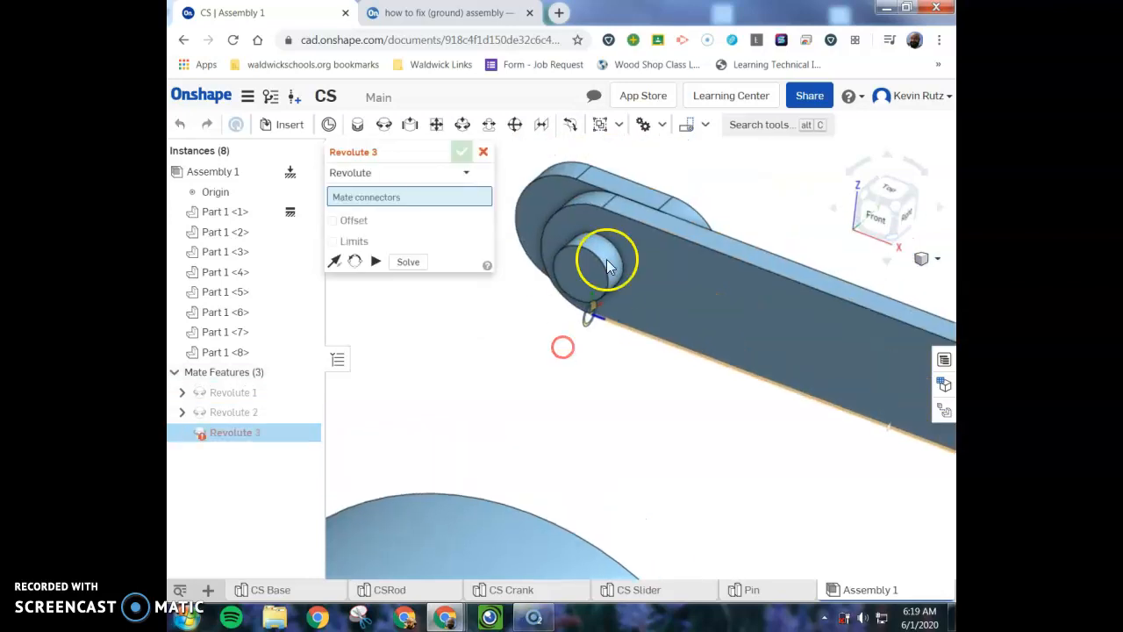
# Cancel the empty revolute mate and swing the crank's free end up to a nearly horizontal position
pyautogui.moveTo(642, 256)
pyautogui.mouseDown(button='right')
pyautogui.moveTo(623, 288)
pyautogui.moveTo(655, 262)
pyautogui.mouseUp(button='right')
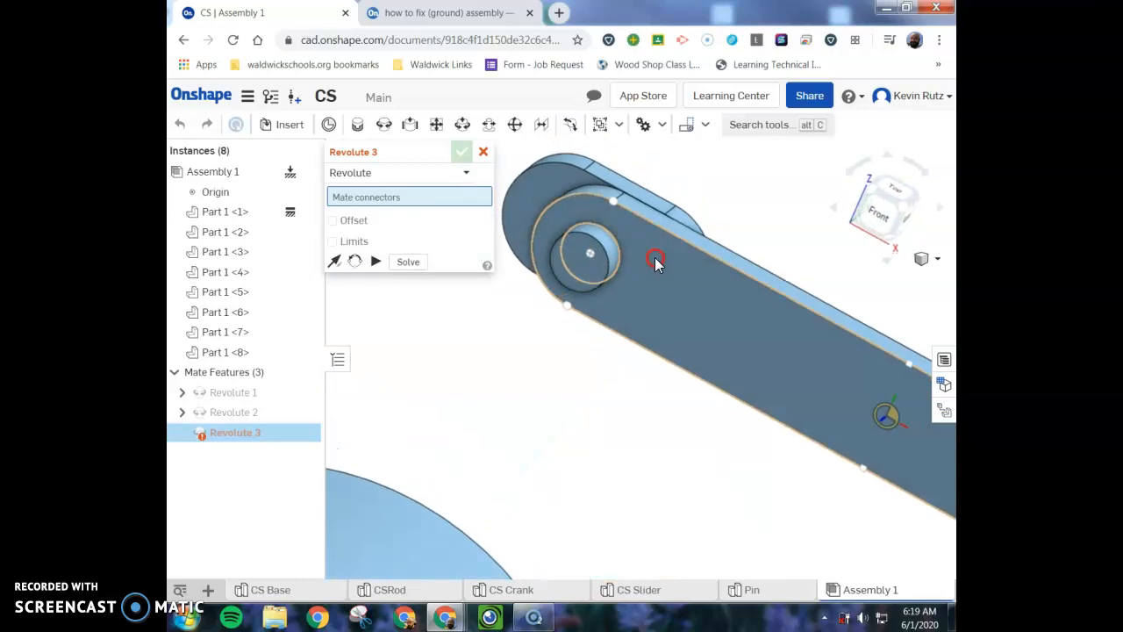
pyautogui.scroll(-5, 509, 274)
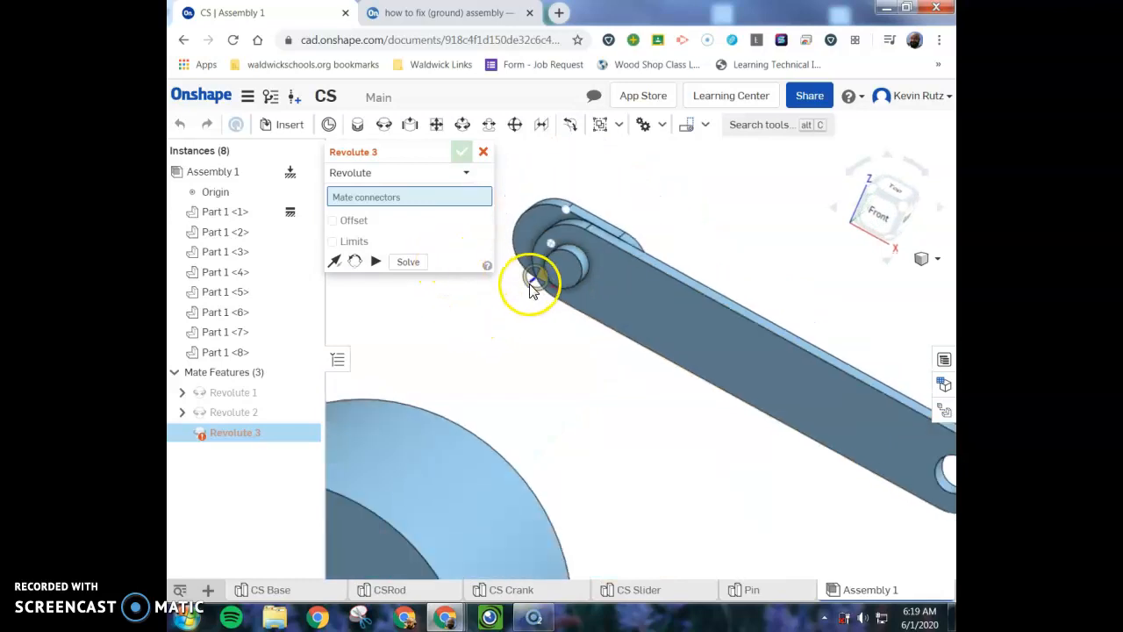
pyautogui.scroll(-3, 759, 379)
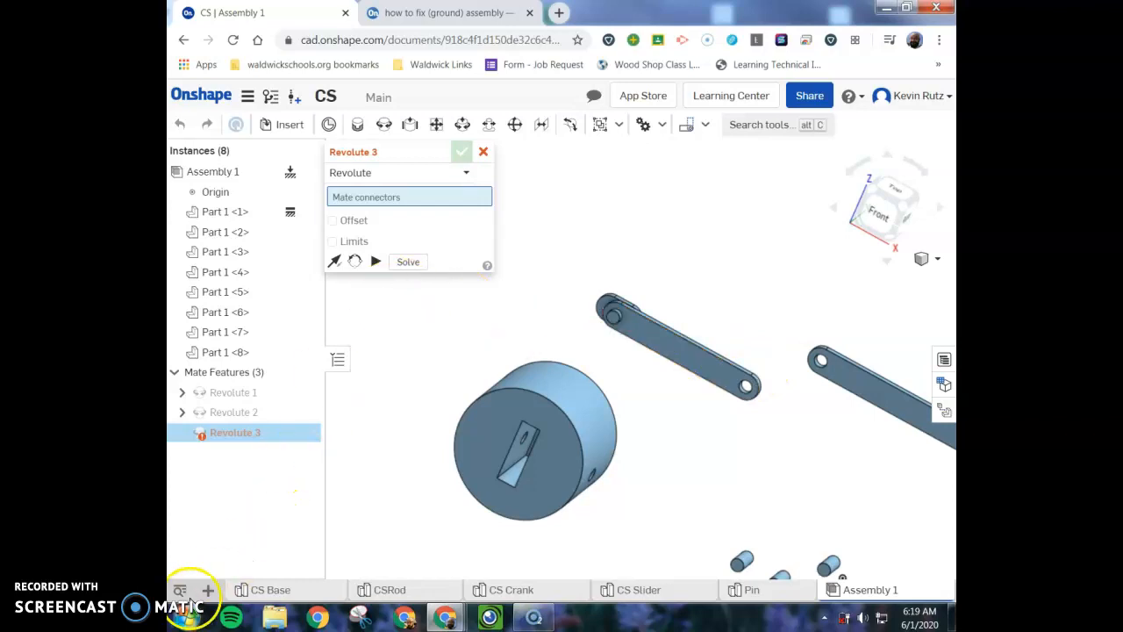
pyautogui.moveTo(739, 392); pyautogui.dragTo(647, 321, button='middle')
pyautogui.click(483, 151)
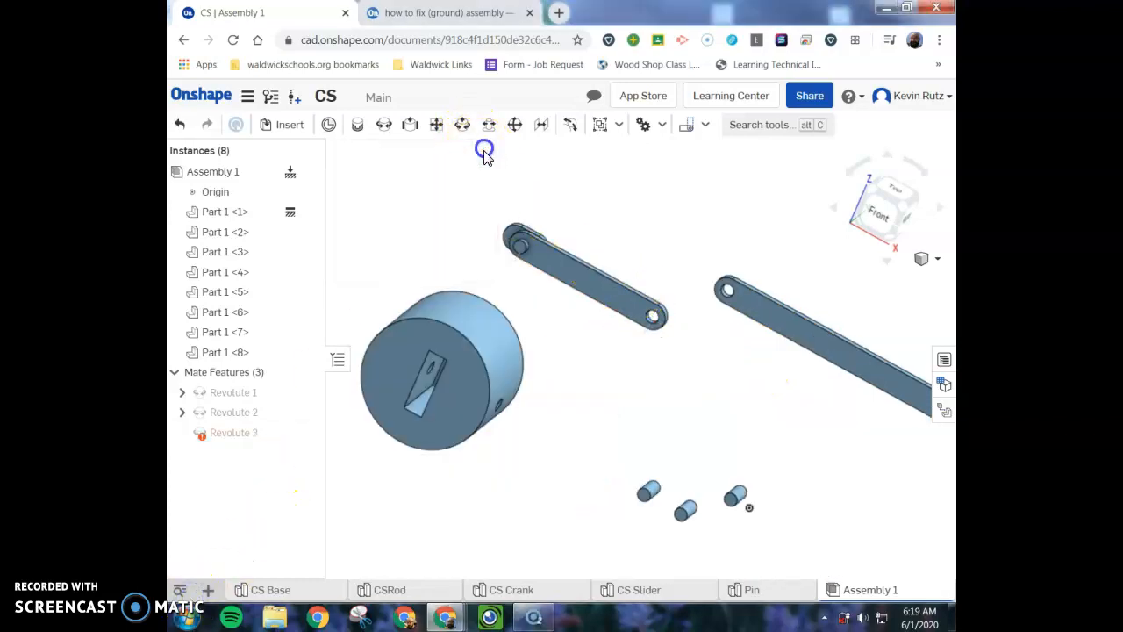
pyautogui.moveTo(604, 300); pyautogui.dragTo(641, 249)
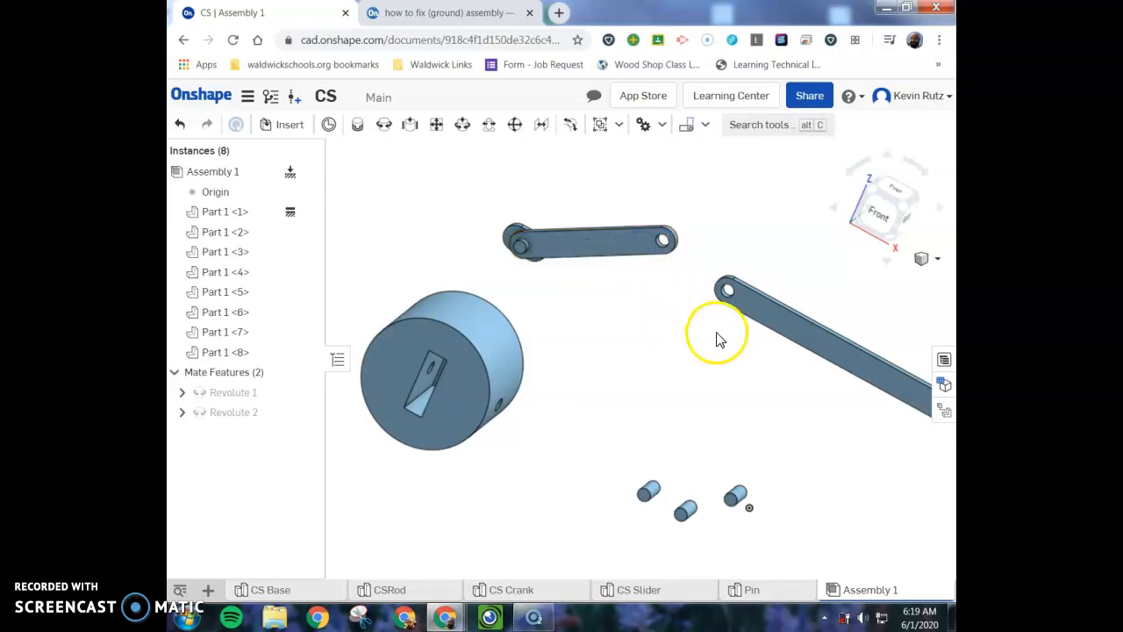
# Join the crank's free hole to the rod's near end hole with a revolute mate, and swing the linked arms to test their motion
pyautogui.click(386, 126)
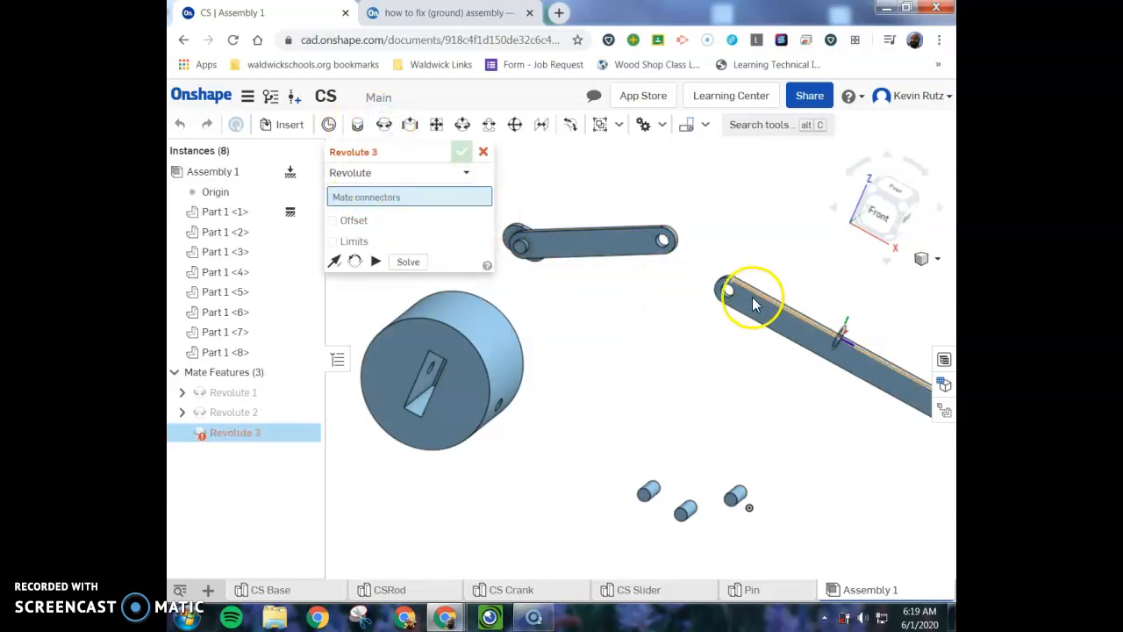
pyautogui.scroll(3, 664, 241)
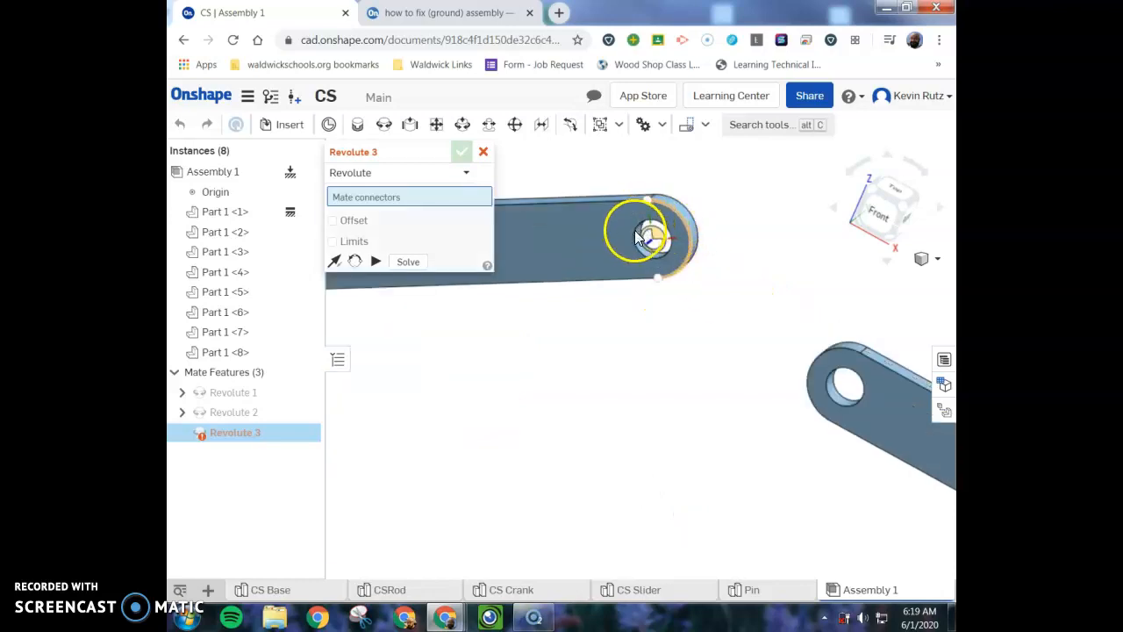
pyautogui.click(638, 235)
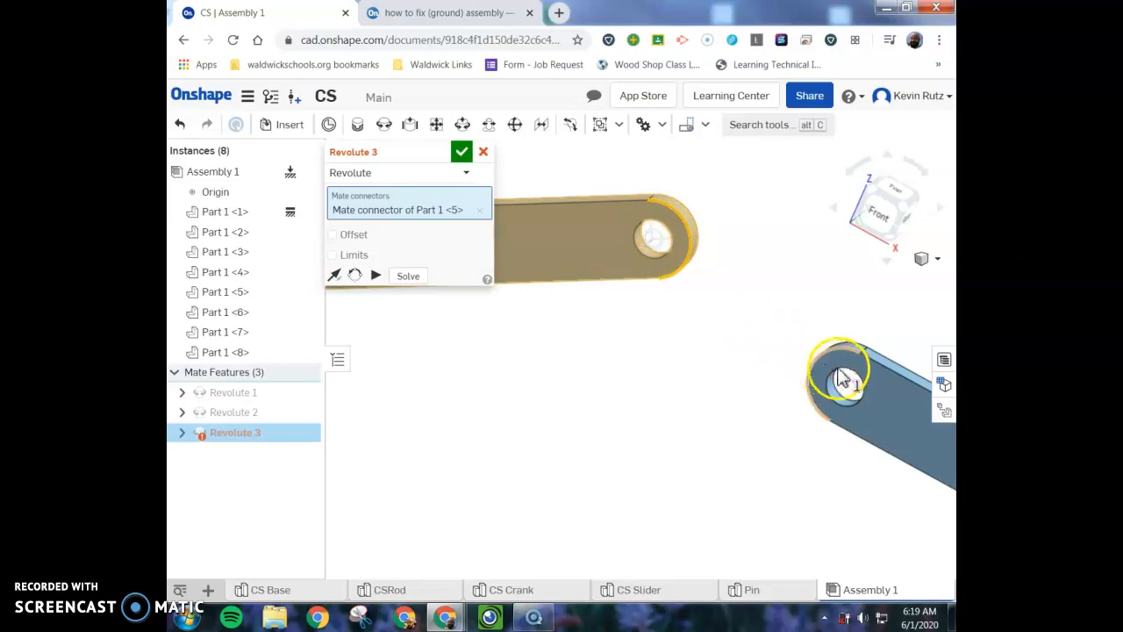
pyautogui.moveTo(838, 380); pyautogui.dragTo(758, 387, button='right')
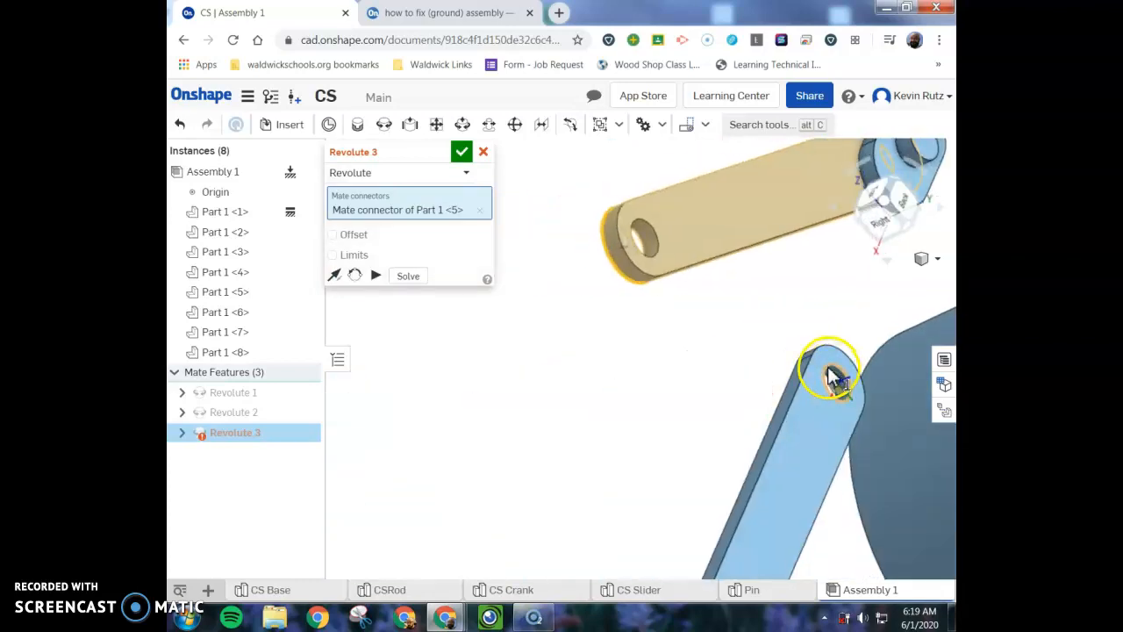
pyautogui.click(834, 382)
pyautogui.moveTo(677, 381)
pyautogui.mouseDown(button='right')
pyautogui.moveTo(672, 359)
pyautogui.moveTo(740, 373)
pyautogui.moveTo(687, 371)
pyautogui.mouseUp(button='right')
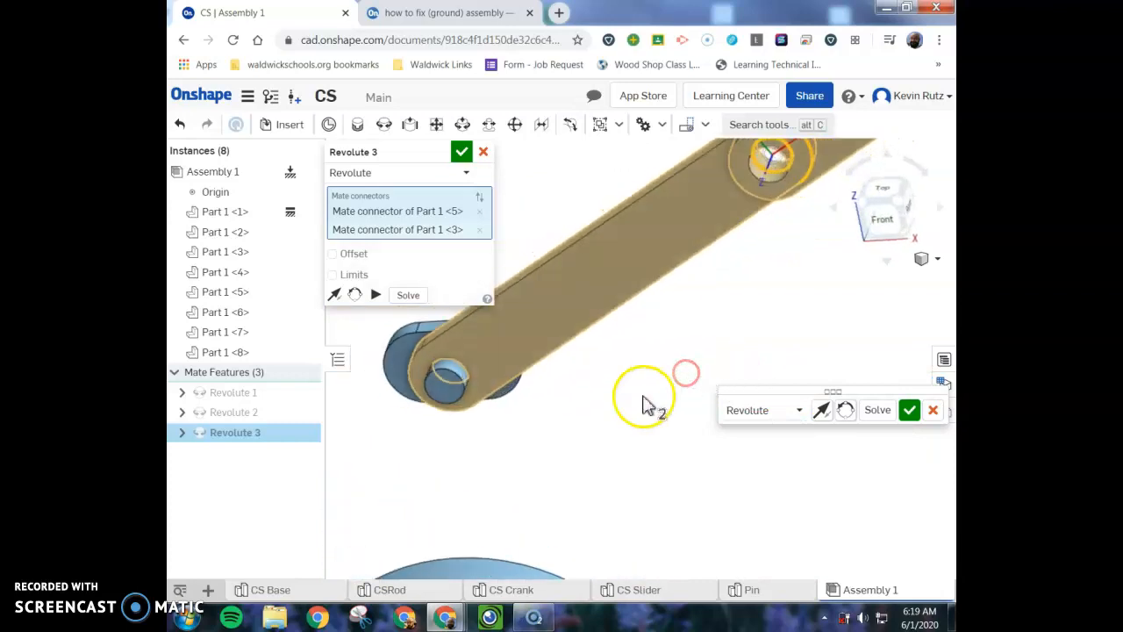
pyautogui.click(462, 152)
pyautogui.moveTo(702, 230); pyautogui.dragTo(778, 301)
pyautogui.moveTo(630, 273); pyautogui.dragTo(667, 310)
# Add a revolute mate between a loose pin's end and the rod's hole at the crank joint, with a -0.25 in offset
pyautogui.moveTo(692, 388); pyautogui.dragTo(684, 384, button='right')
pyautogui.moveTo(685, 384); pyautogui.dragTo(583, 288, button='middle')
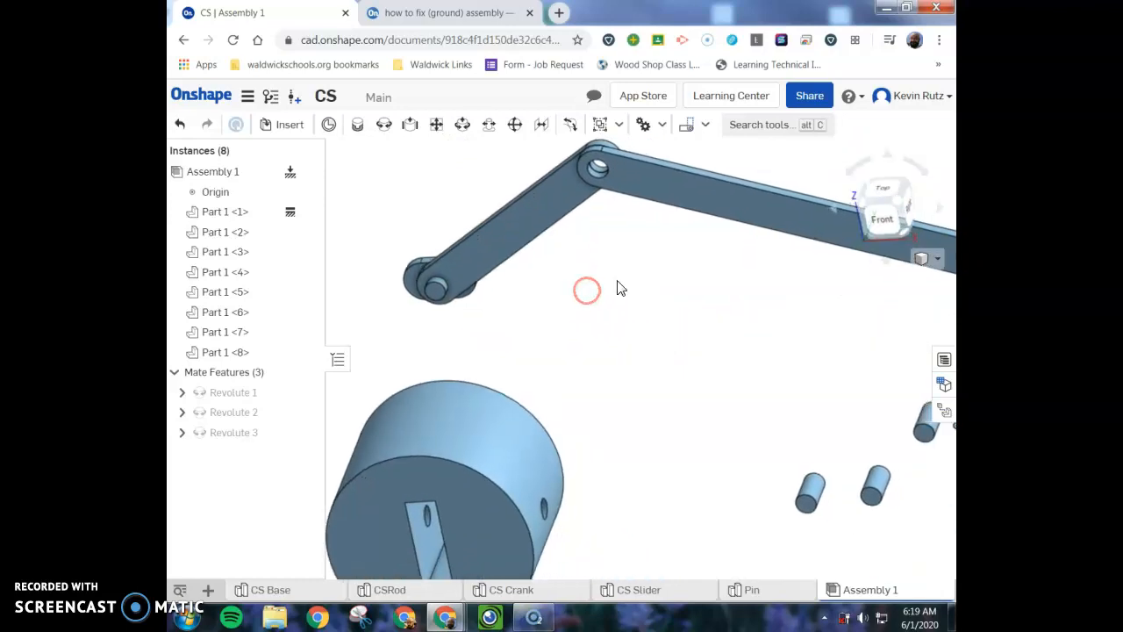
pyautogui.click(386, 125)
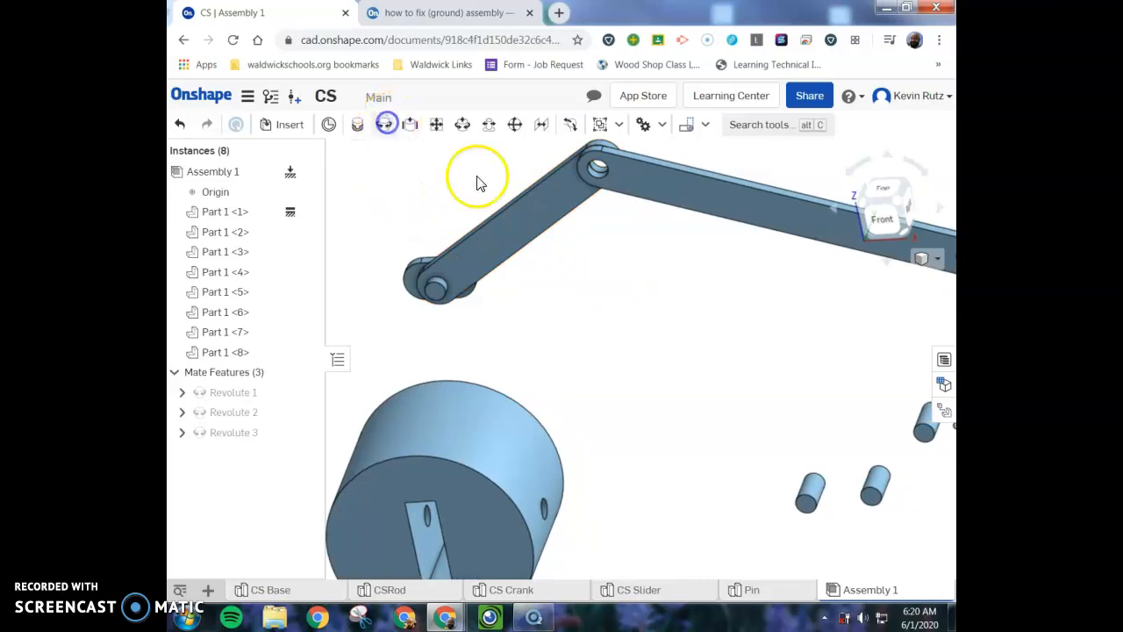
pyautogui.click(803, 507)
pyautogui.click(595, 175)
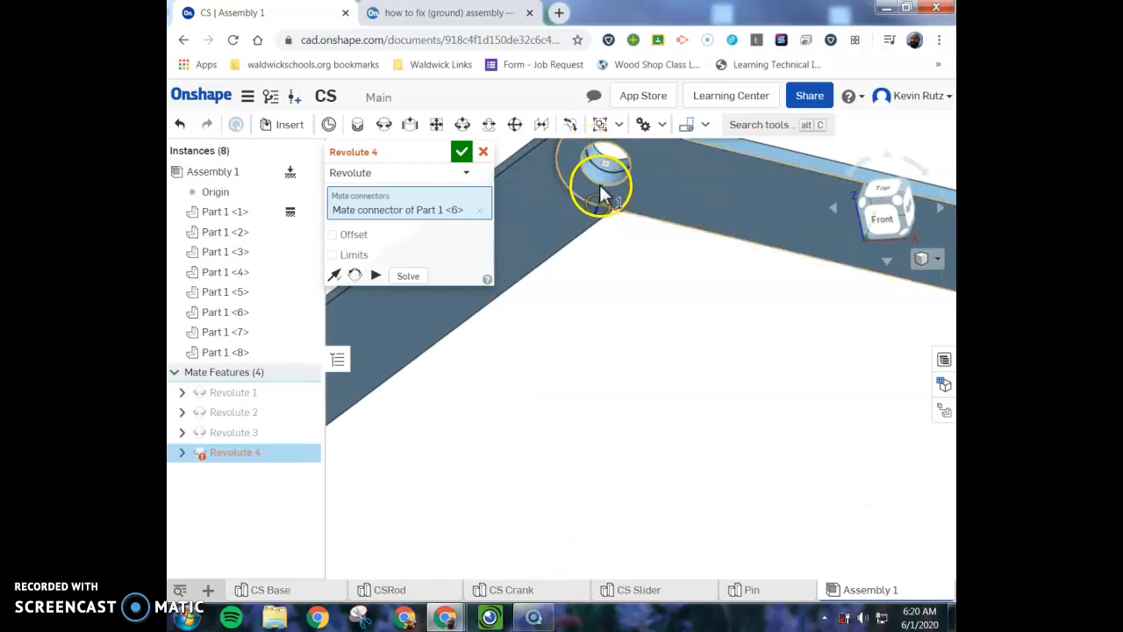
pyautogui.click(608, 181)
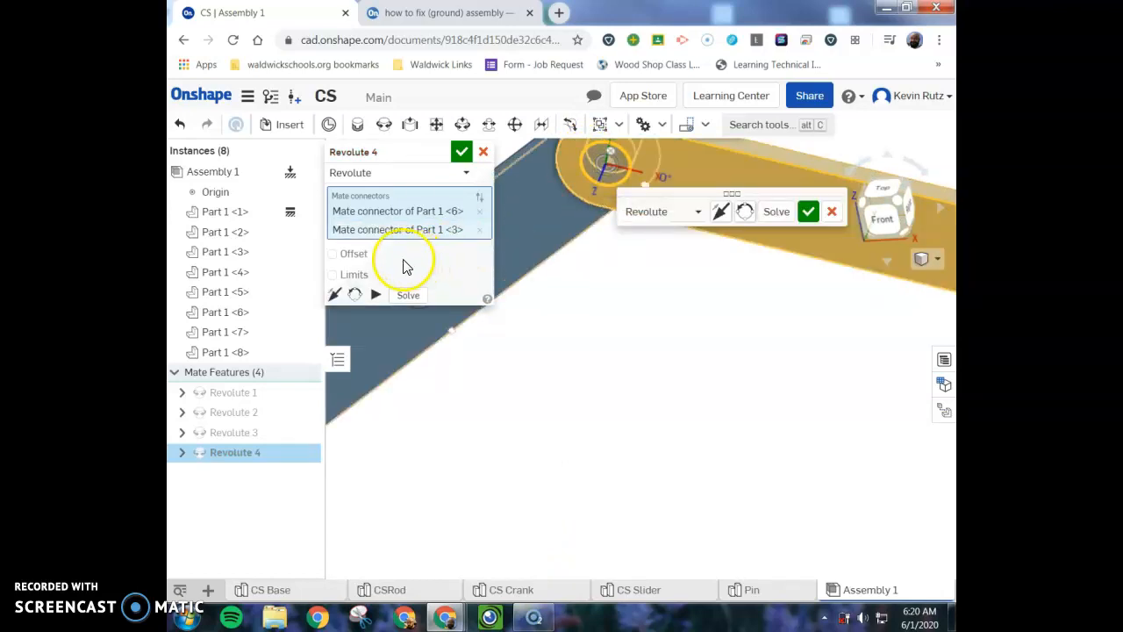
pyautogui.click(340, 254)
pyautogui.click(447, 275)
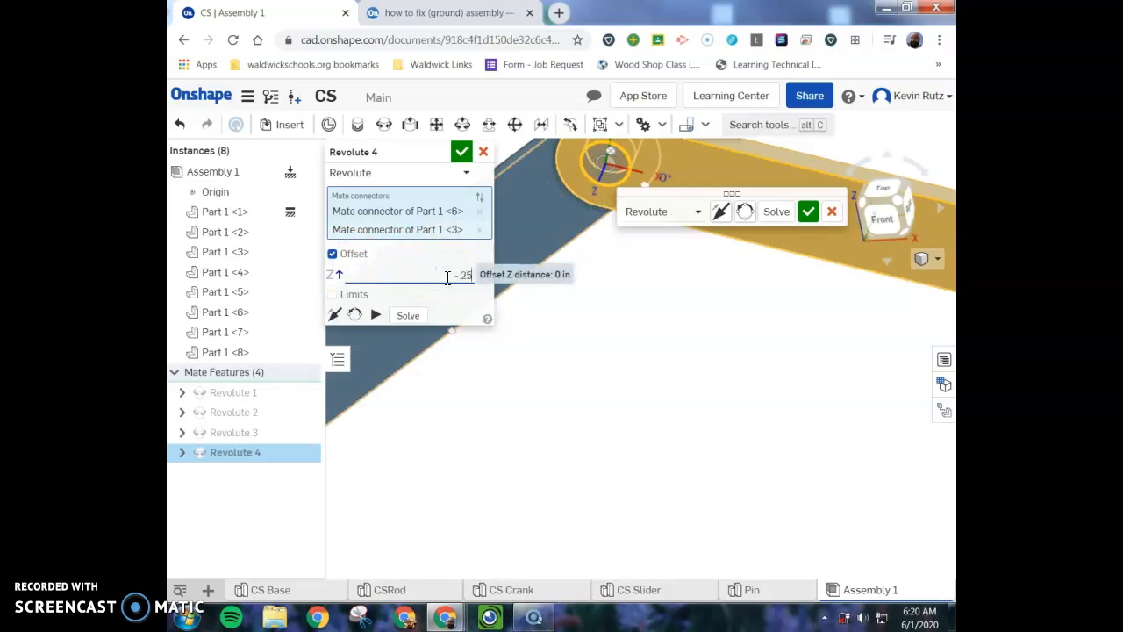
pyautogui.press('Return')
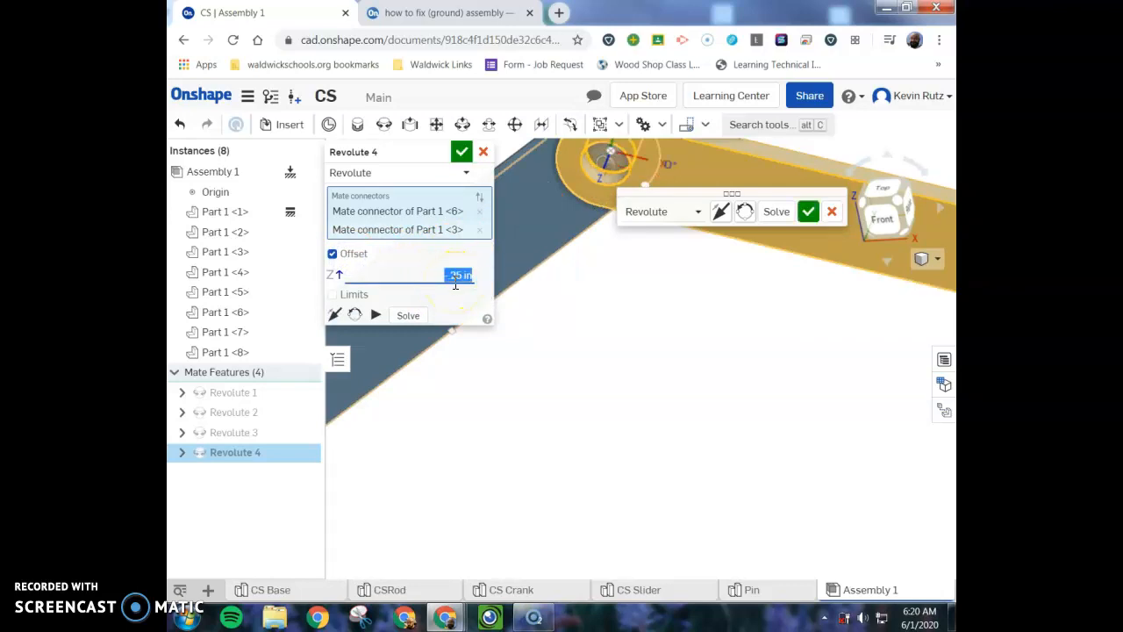
# Set the crank-rod pin mate's offset to 0.25 in and accept the mate
pyautogui.moveTo(654, 268); pyautogui.dragTo(614, 396, button='right')
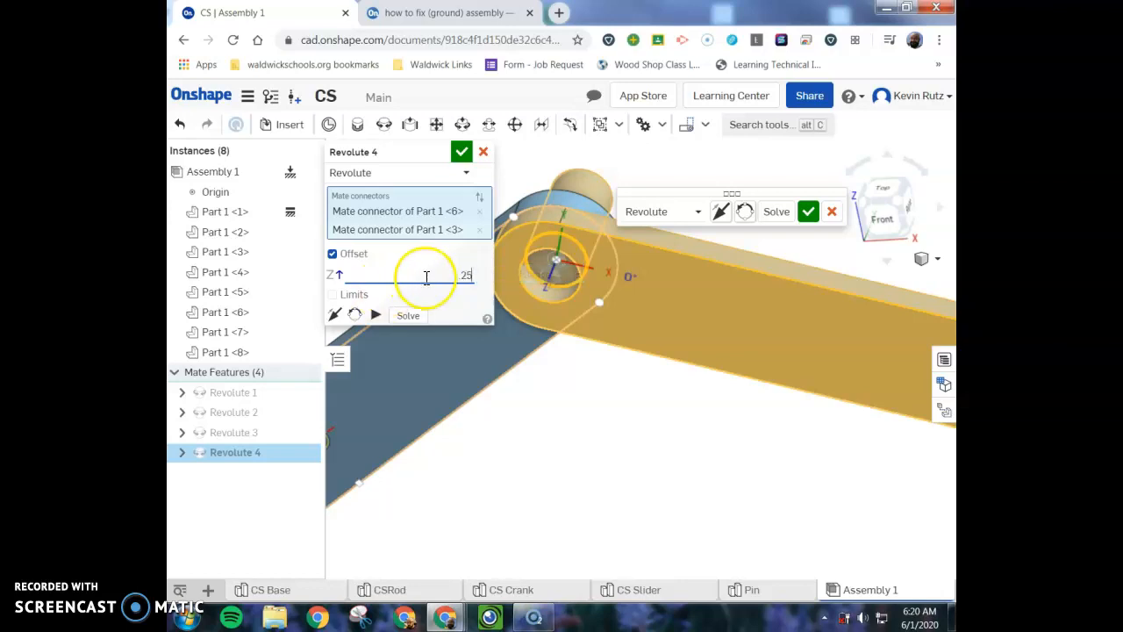
pyautogui.press('Return')
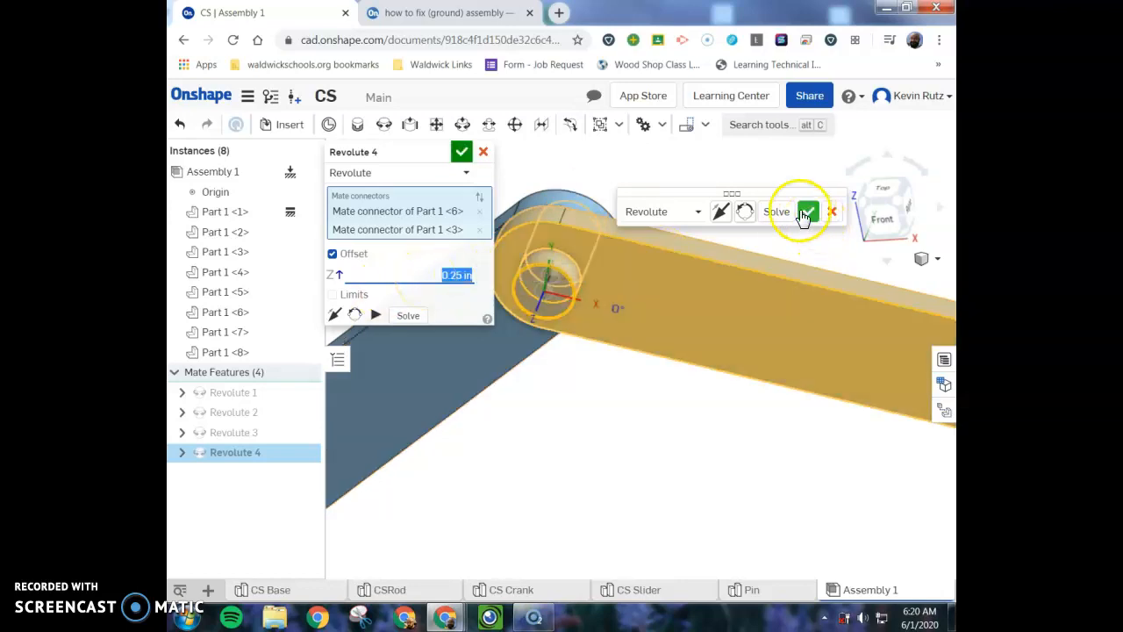
pyautogui.click(808, 212)
# Join the end of a loose pin to the back face of the rod's free end hole with a revolute mate without offset
pyautogui.scroll(-3, 559, 399)
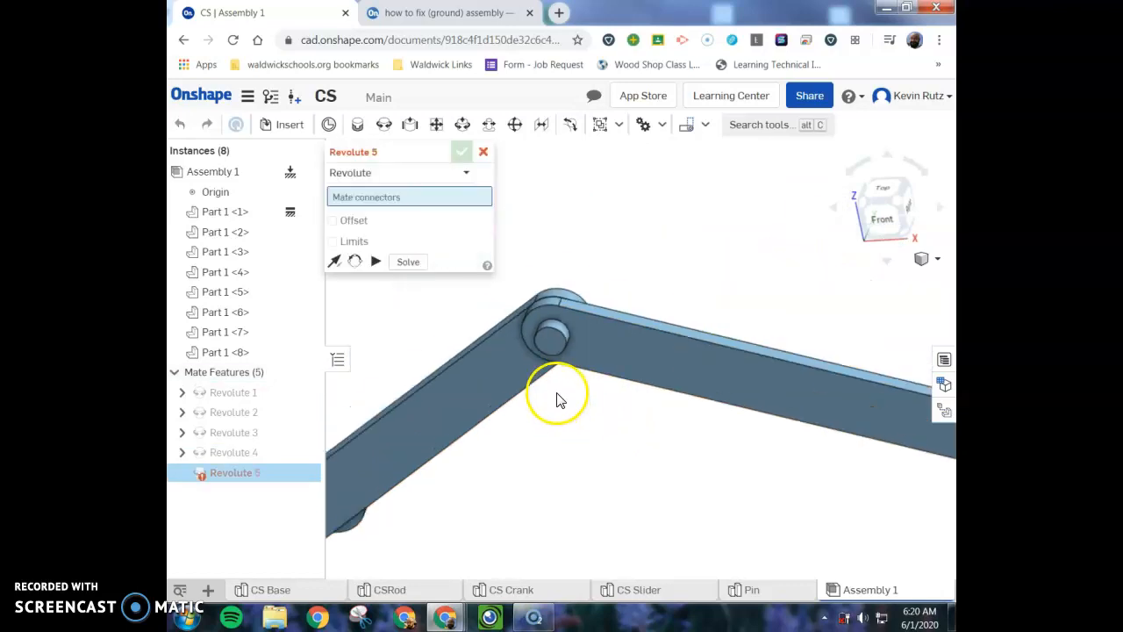
pyautogui.scroll(-8, 469, 339)
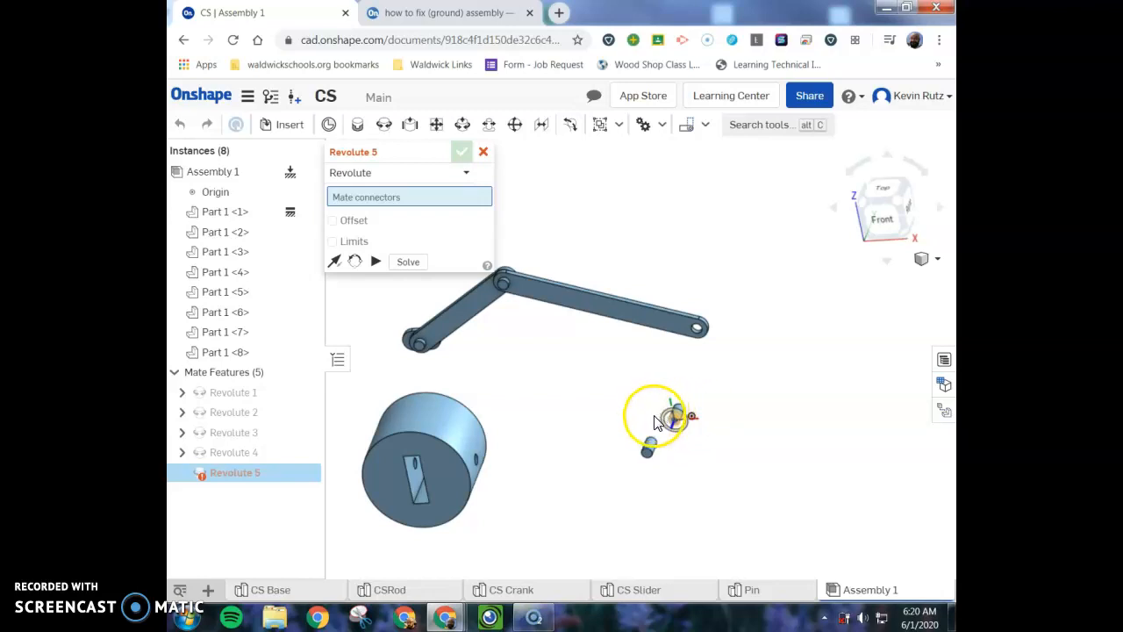
pyautogui.click(384, 124)
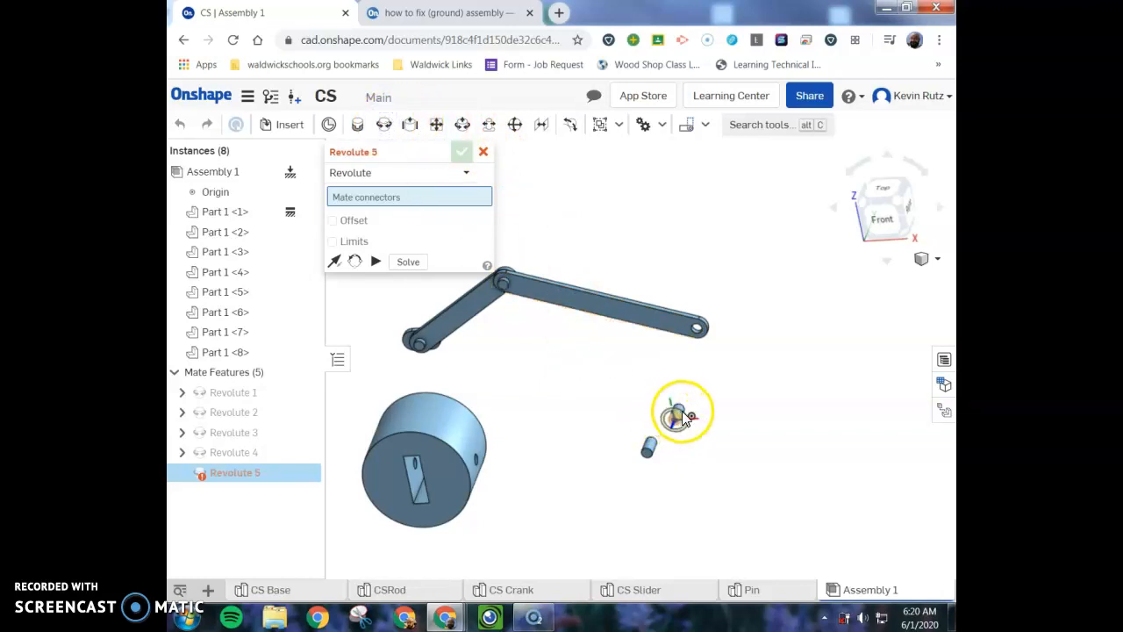
pyautogui.scroll(4, 719, 460)
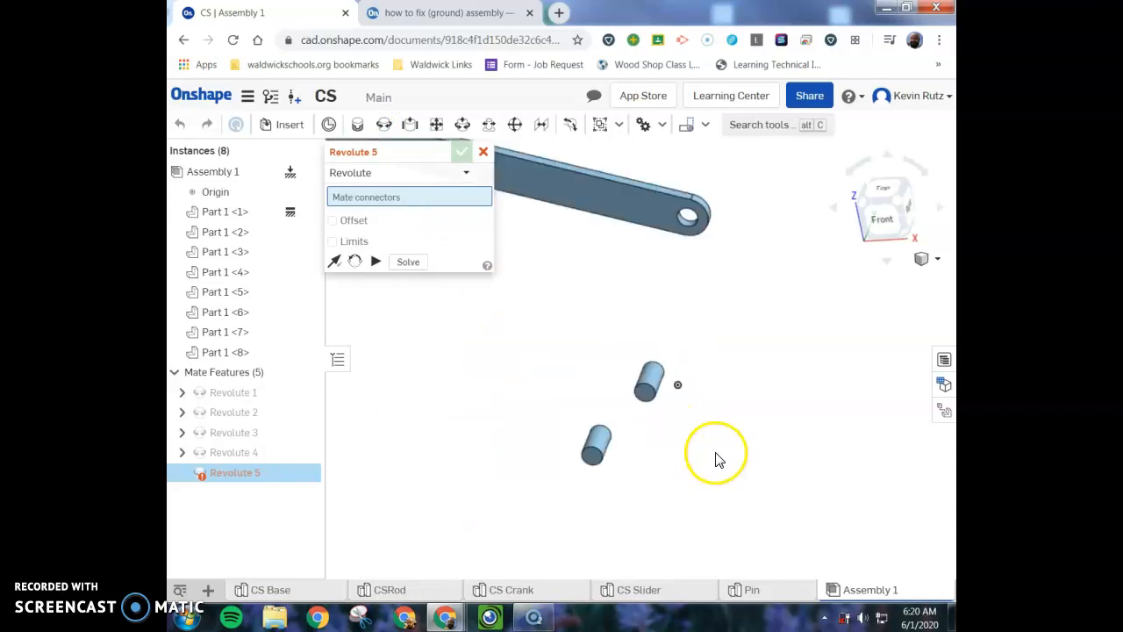
pyautogui.click(643, 400)
pyautogui.moveTo(764, 325); pyautogui.dragTo(711, 348, button='right')
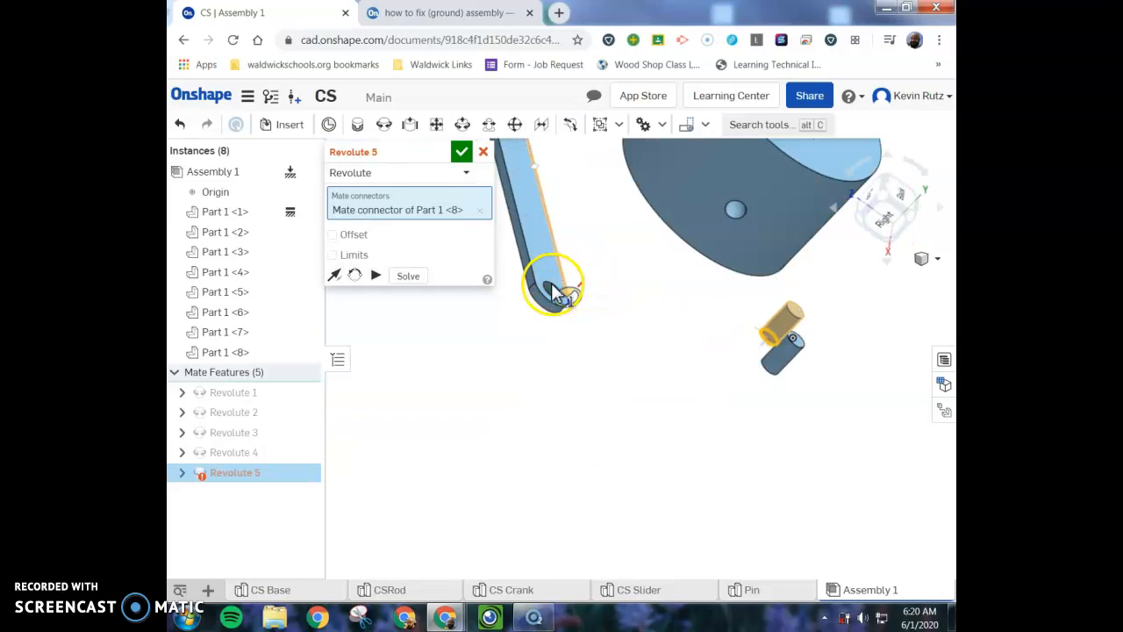
pyautogui.scroll(2, 548, 288)
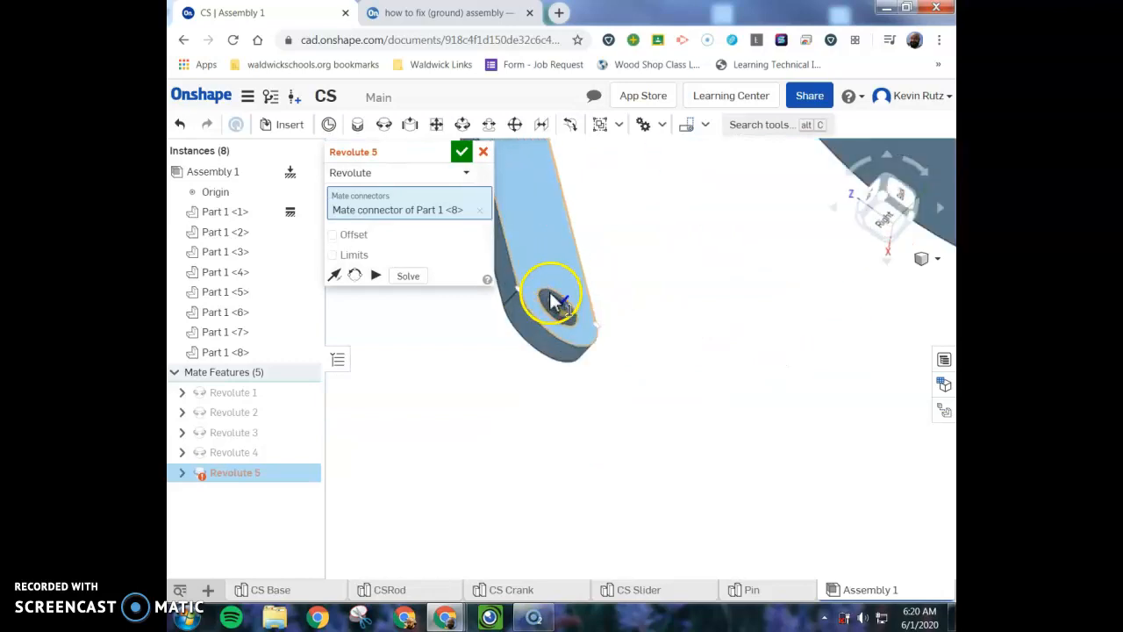
pyautogui.click(550, 299)
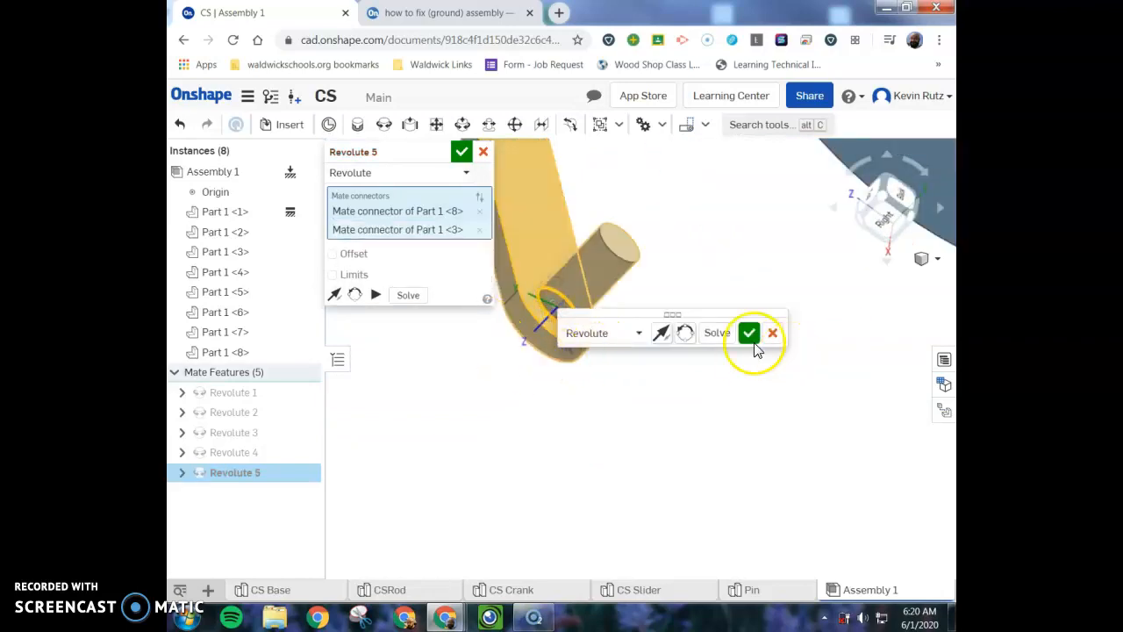
pyautogui.moveTo(605, 375); pyautogui.dragTo(649, 342, button='middle')
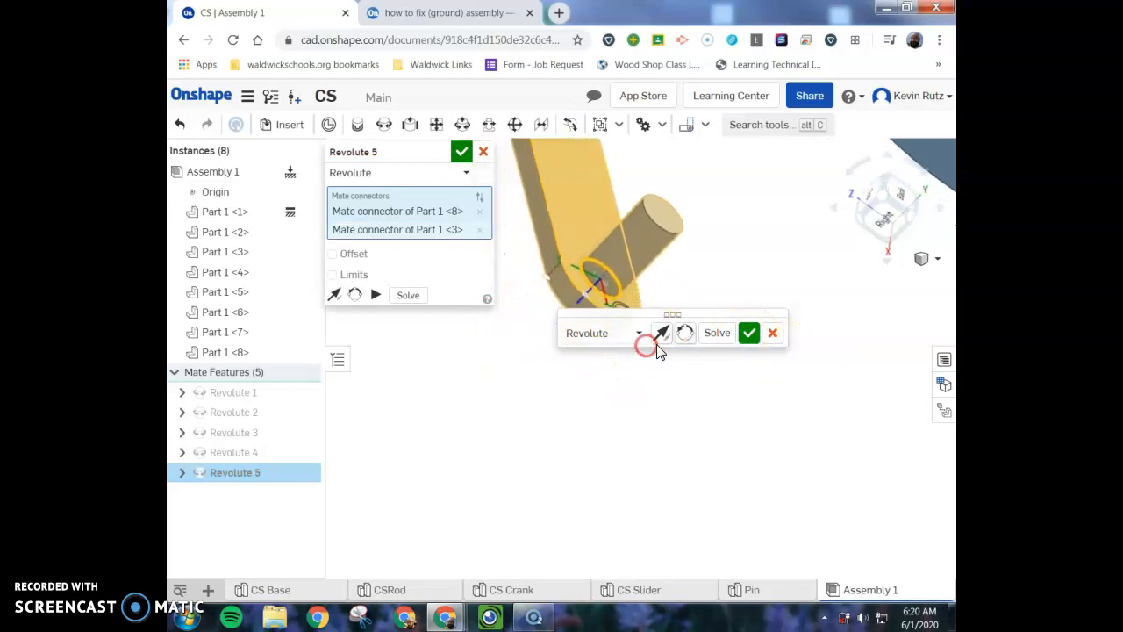
pyautogui.click(748, 335)
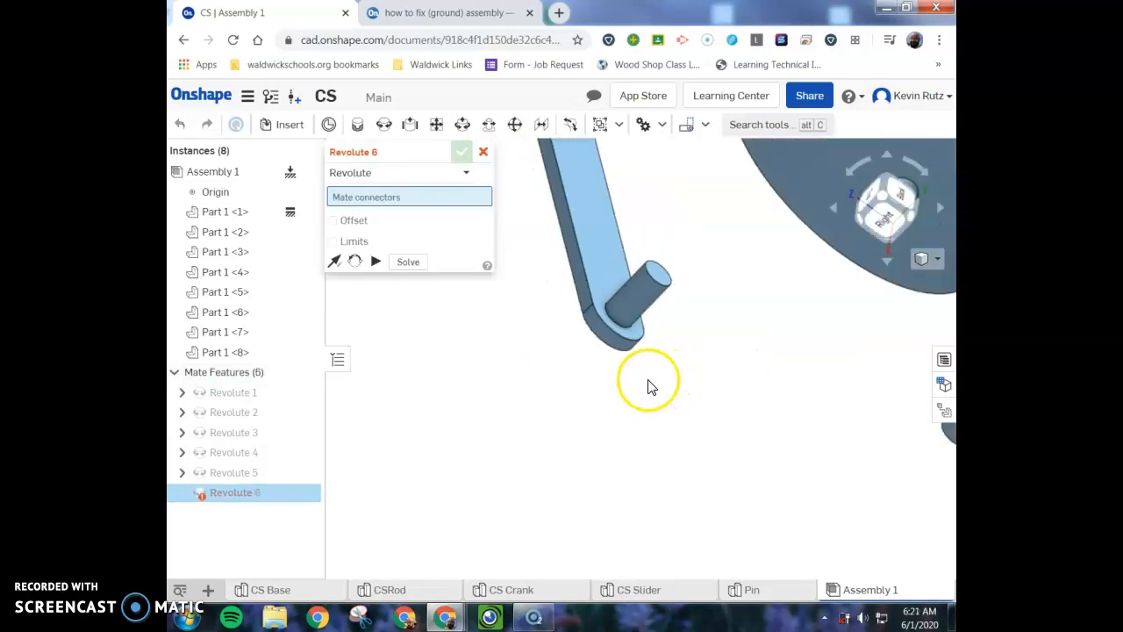
# Add a revolute mate between the last loose pin's end and the rod's free end hole, with a -0.125 in offset
pyautogui.scroll(-5, 638, 393)
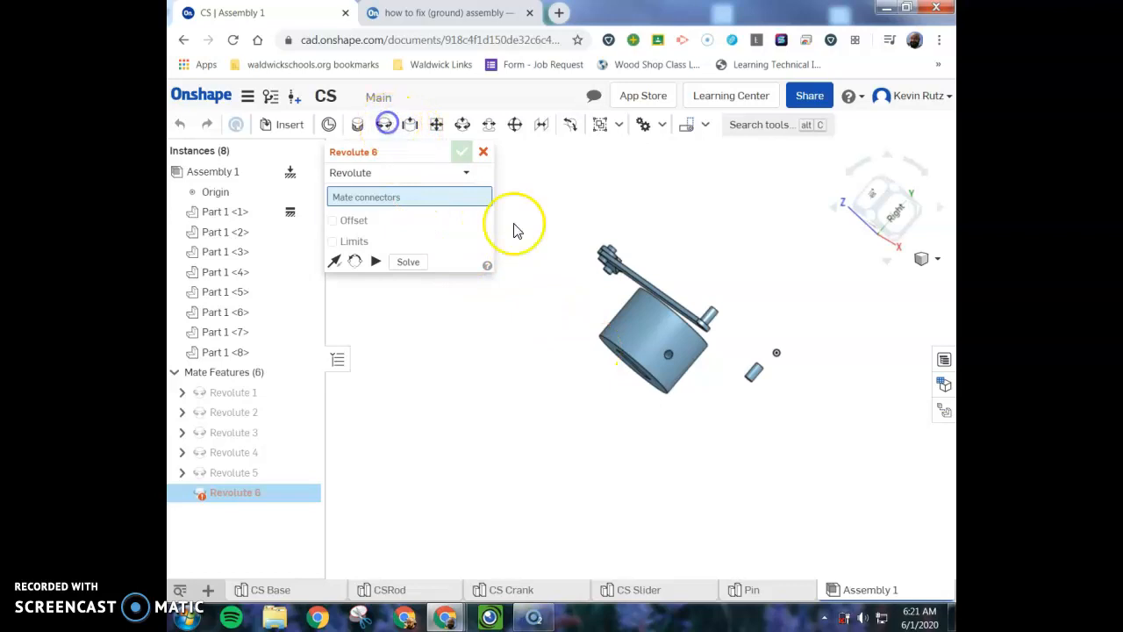
pyautogui.click(762, 368)
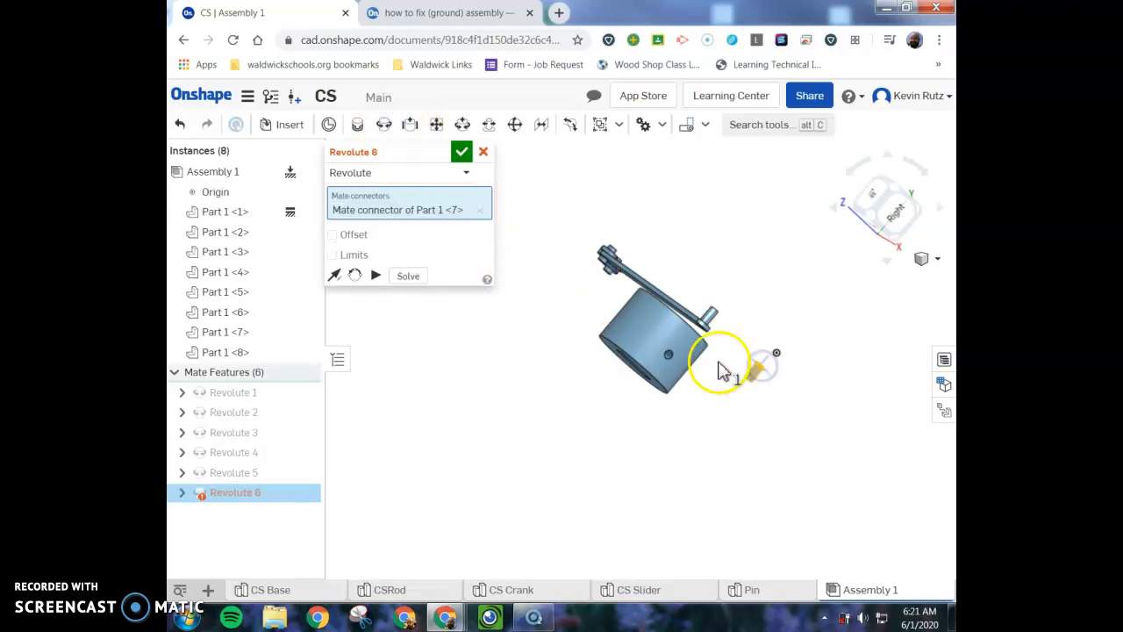
pyautogui.scroll(5, 713, 332)
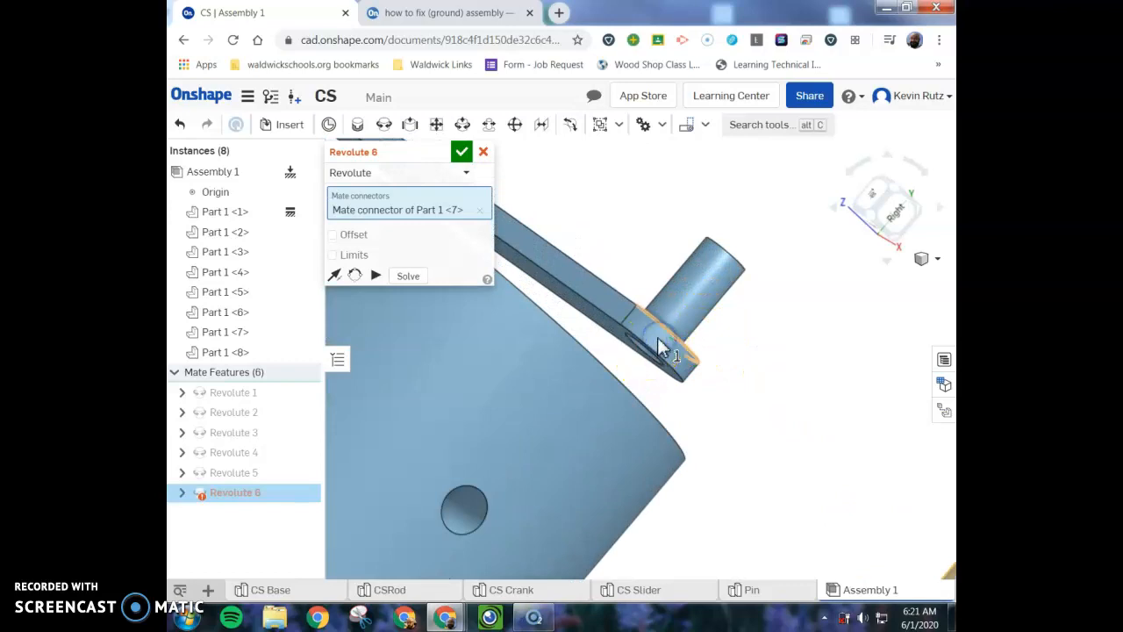
pyautogui.click(662, 347)
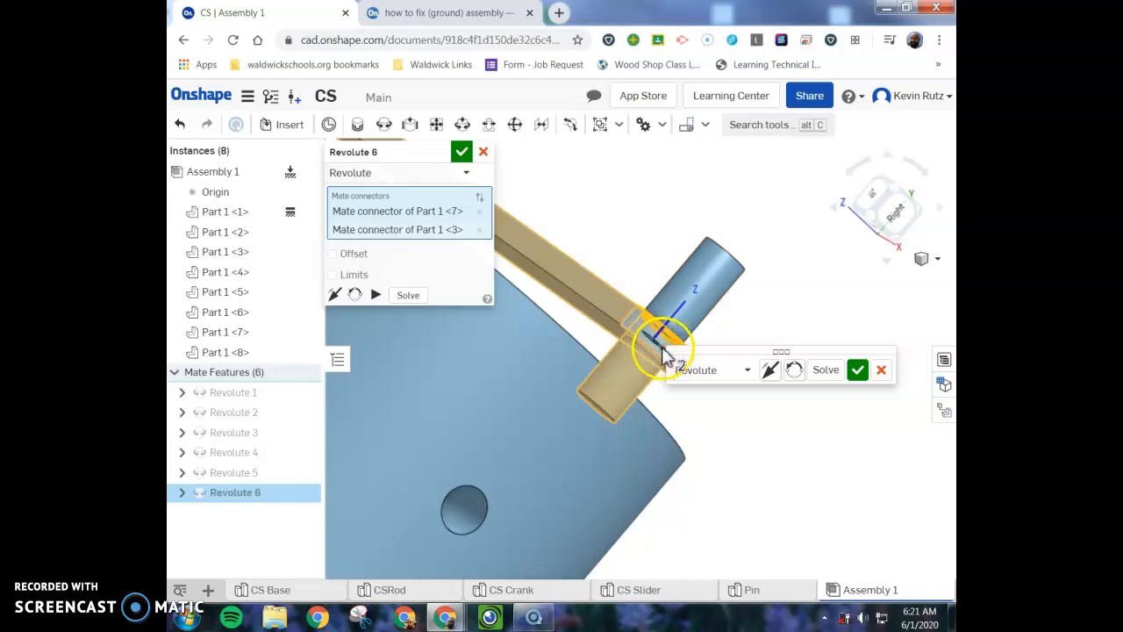
pyautogui.click(397, 253)
pyautogui.click(355, 255)
pyautogui.click(444, 275)
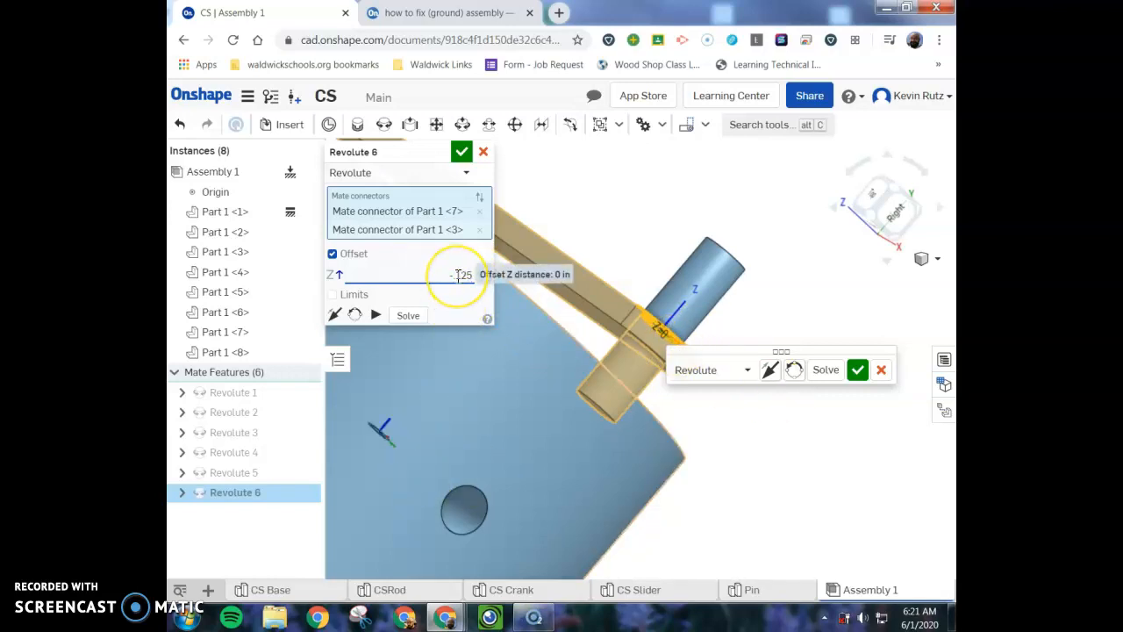
pyautogui.press('Return')
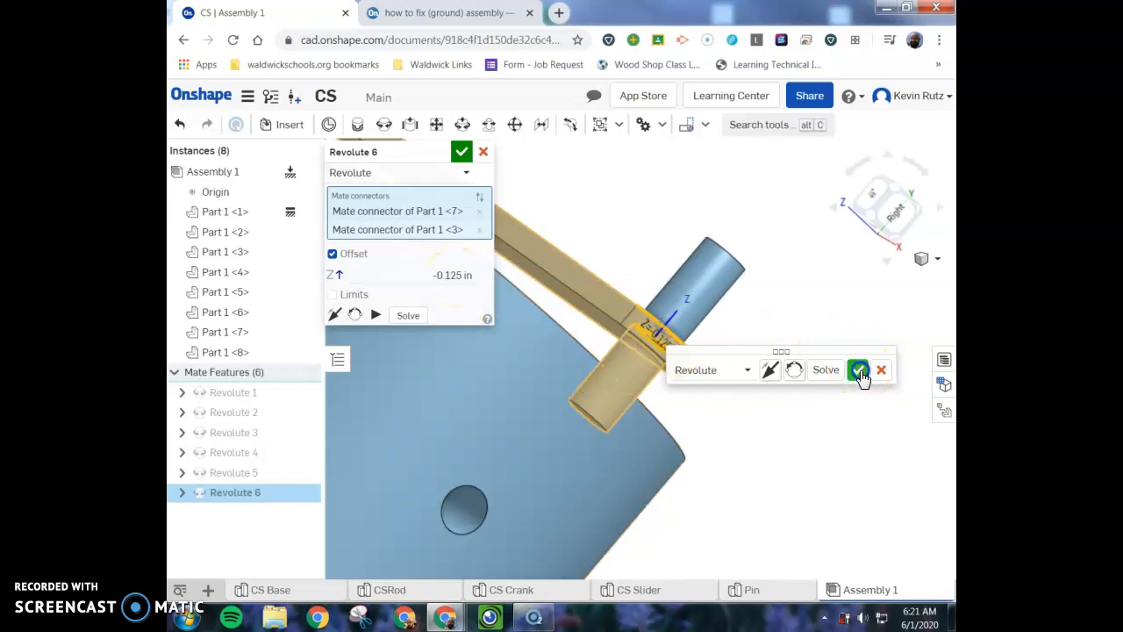
pyautogui.click(858, 369)
pyautogui.click(693, 307)
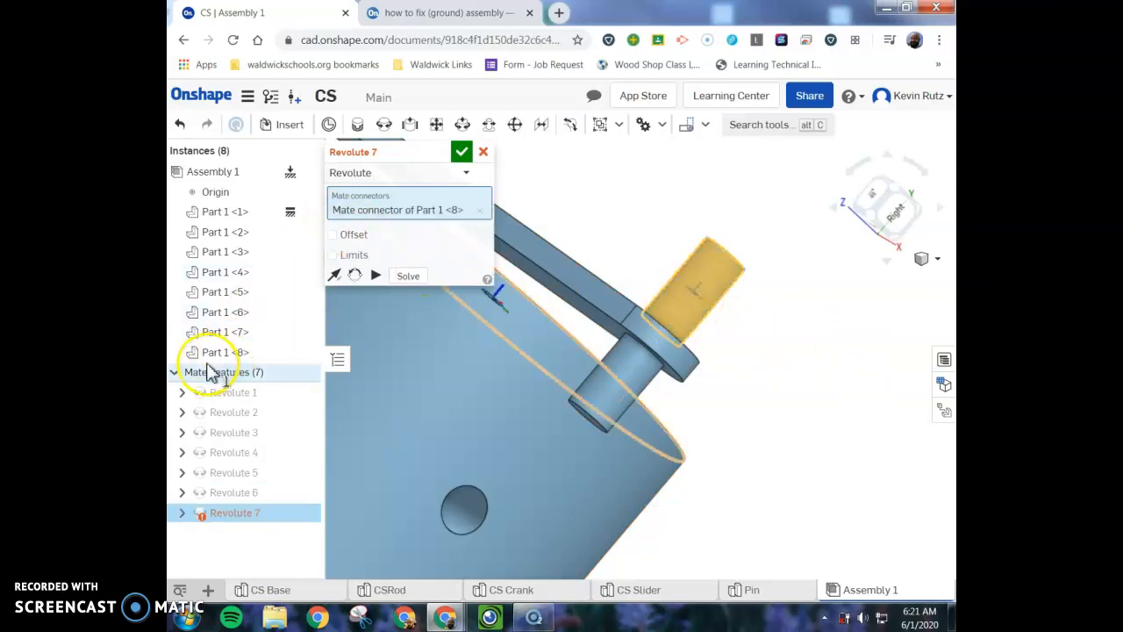
pyautogui.moveTo(230, 521)
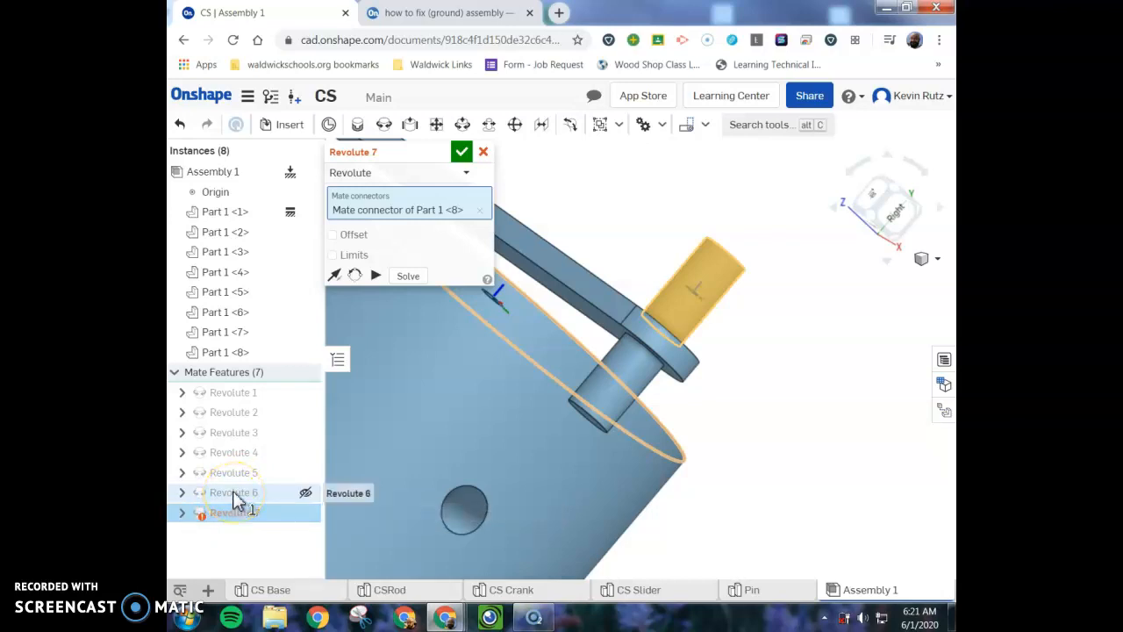
pyautogui.click(230, 515)
pyautogui.click(481, 151)
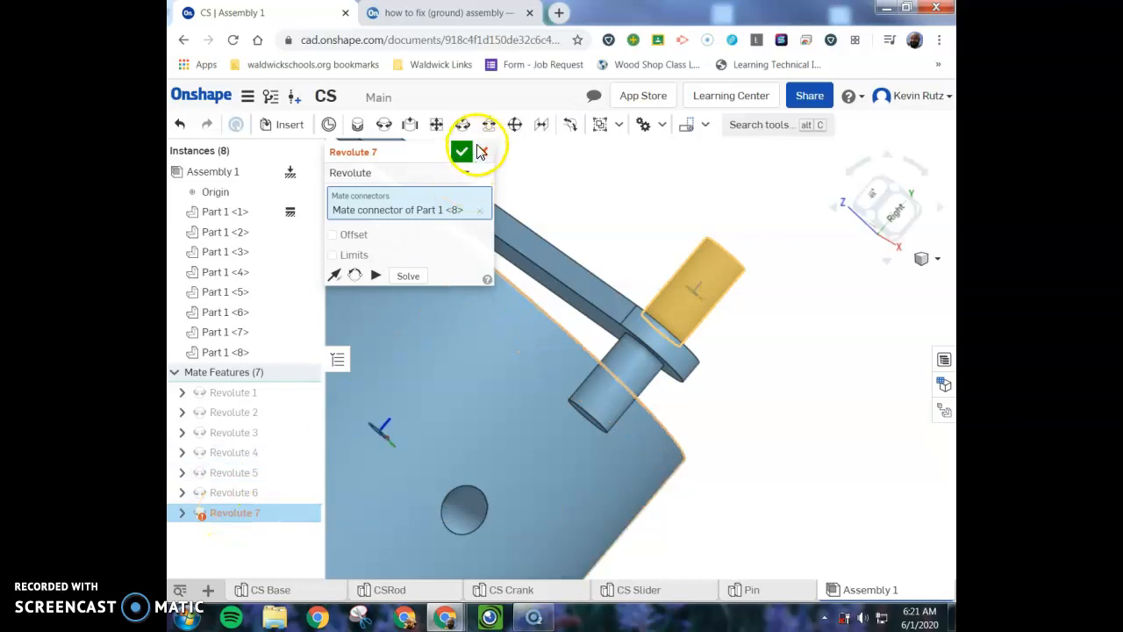
# Enable the offset on the back-face pin's revolute mate at the rod's free end and set it to -0.125 in
pyautogui.click(673, 304)
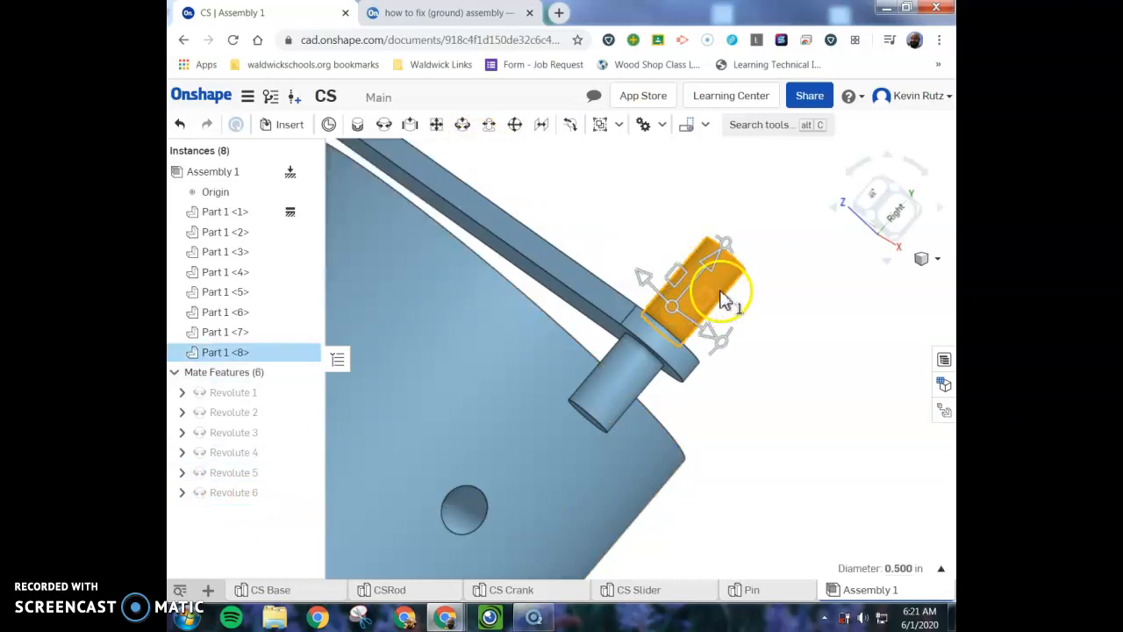
pyautogui.click(723, 297)
pyautogui.click(703, 300)
pyautogui.click(693, 308)
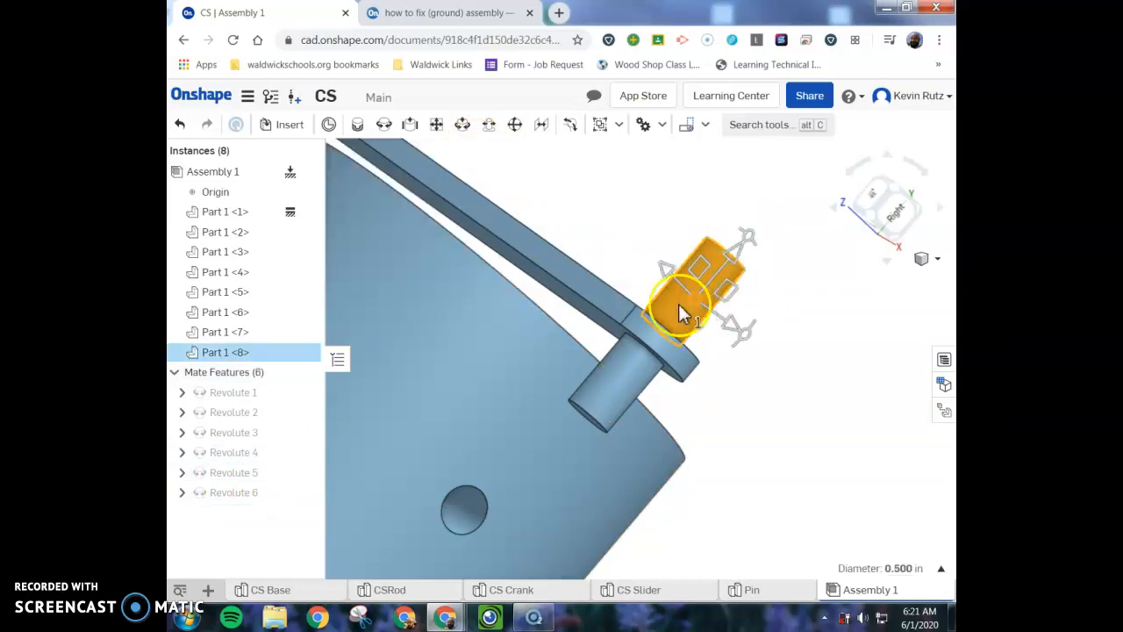
pyautogui.click(217, 474)
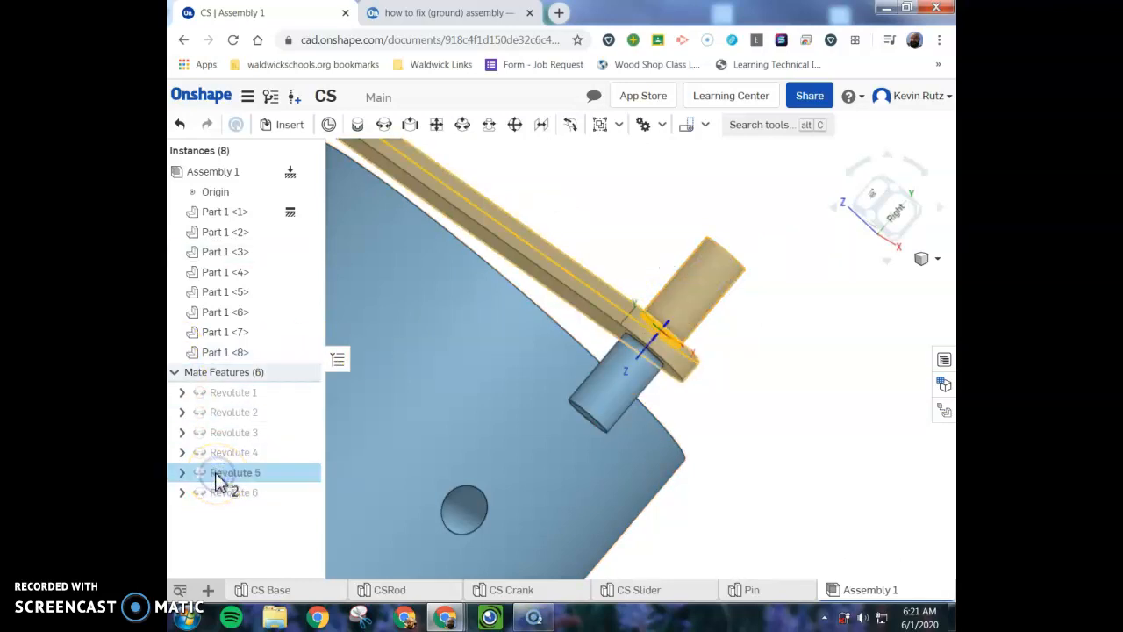
pyautogui.doubleClick(218, 478)
pyautogui.click(353, 256)
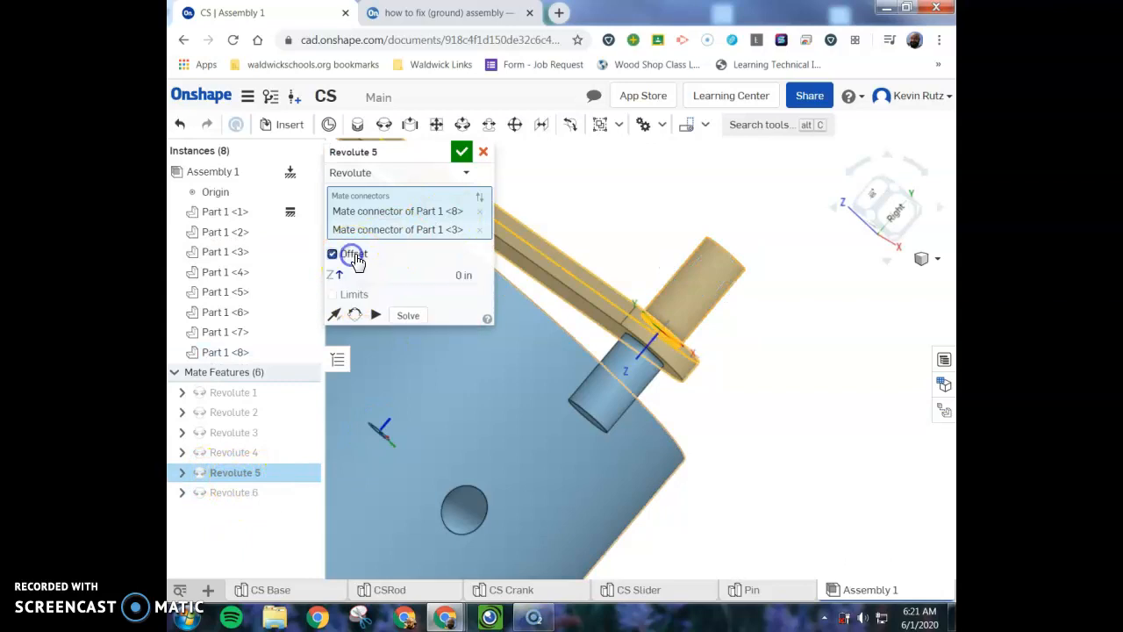
pyautogui.click(460, 271)
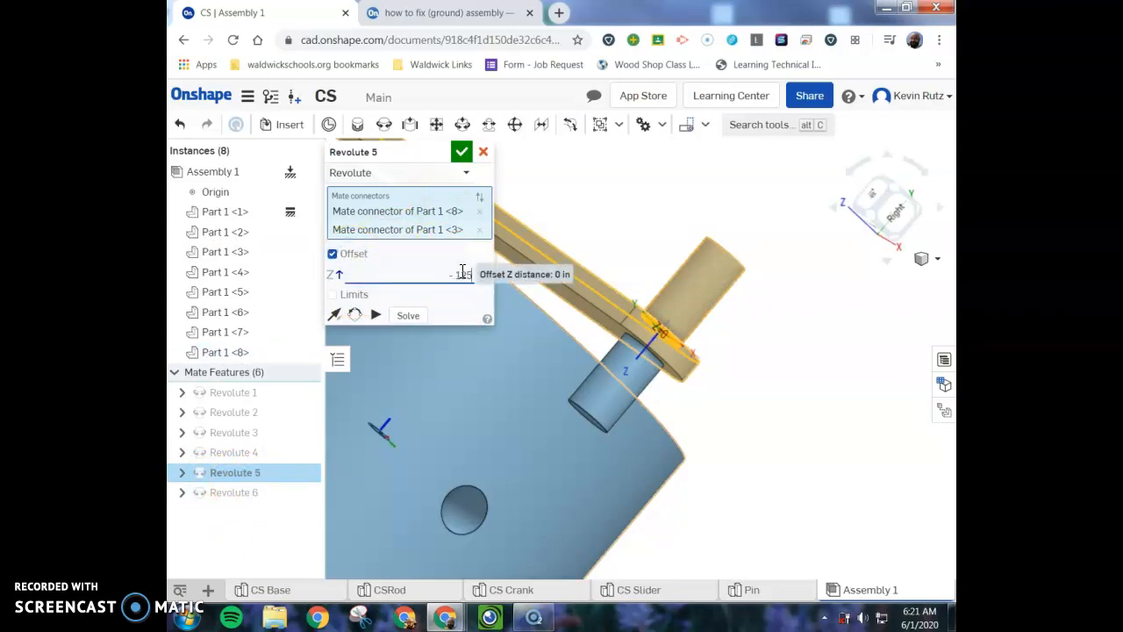
pyautogui.click(462, 153)
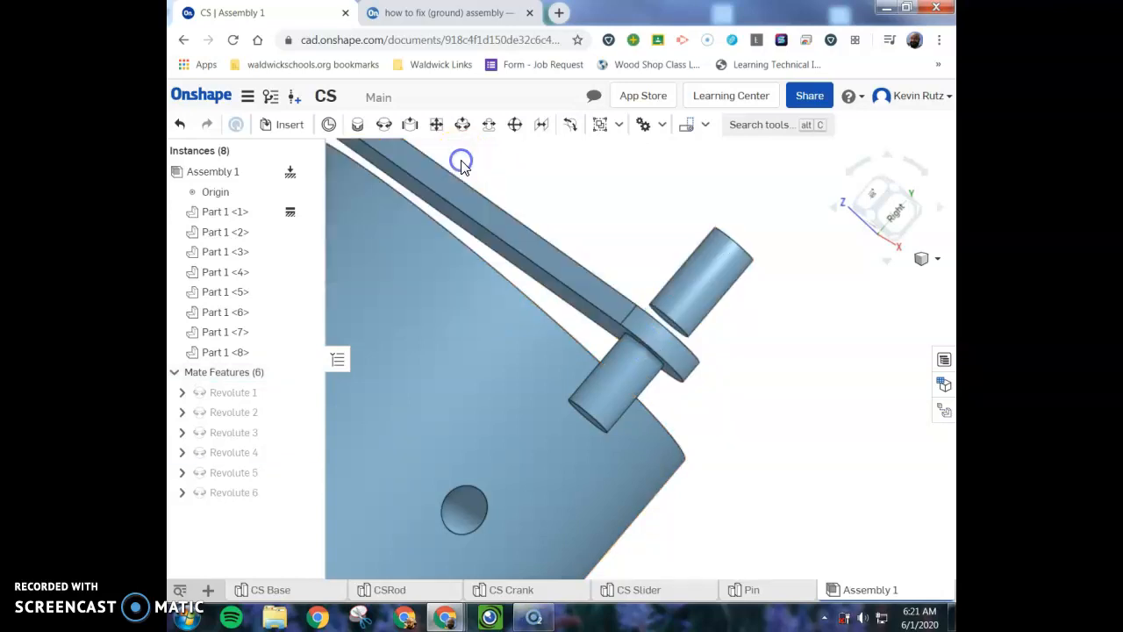
# Change the back-face pin's mate offset at the rod's free end to 0.125 in
pyautogui.click(690, 313)
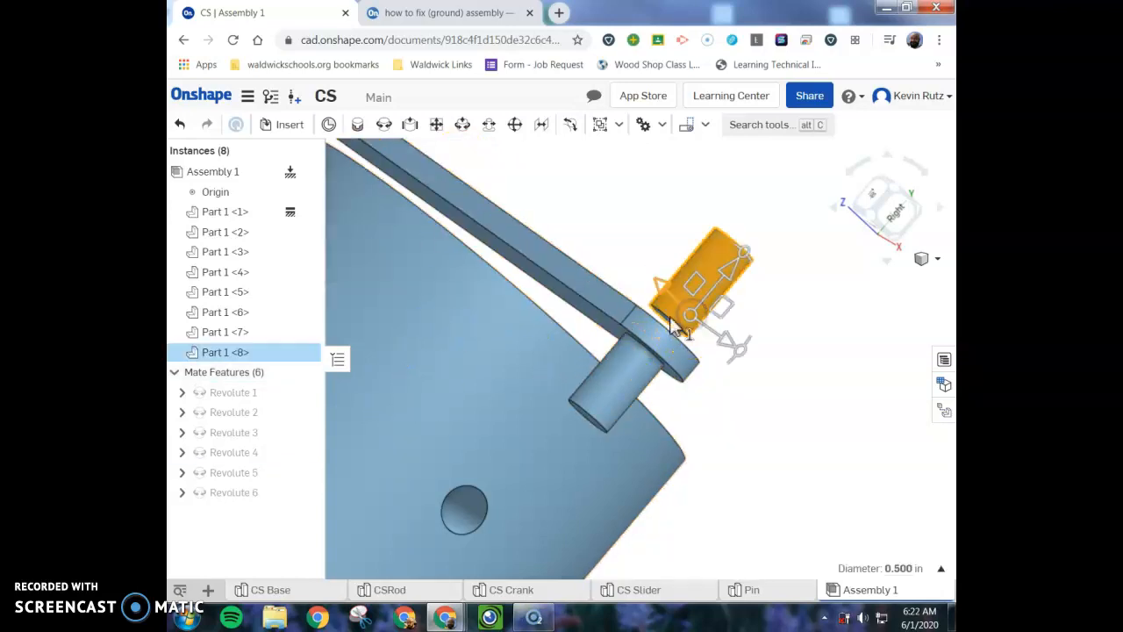
pyautogui.doubleClick(226, 472)
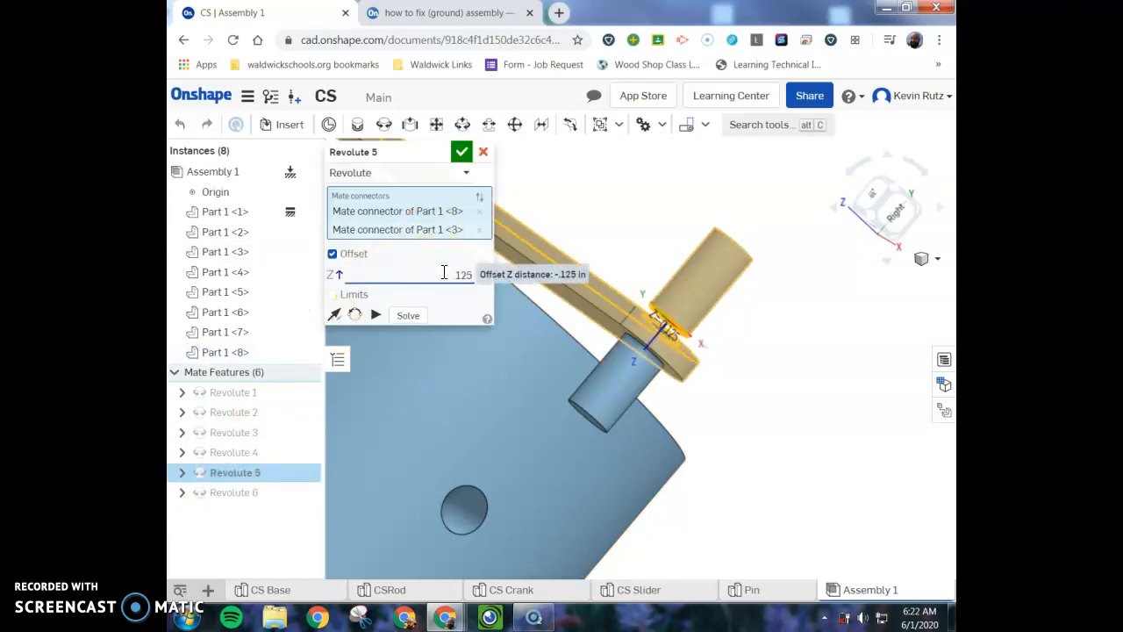
pyautogui.click(462, 152)
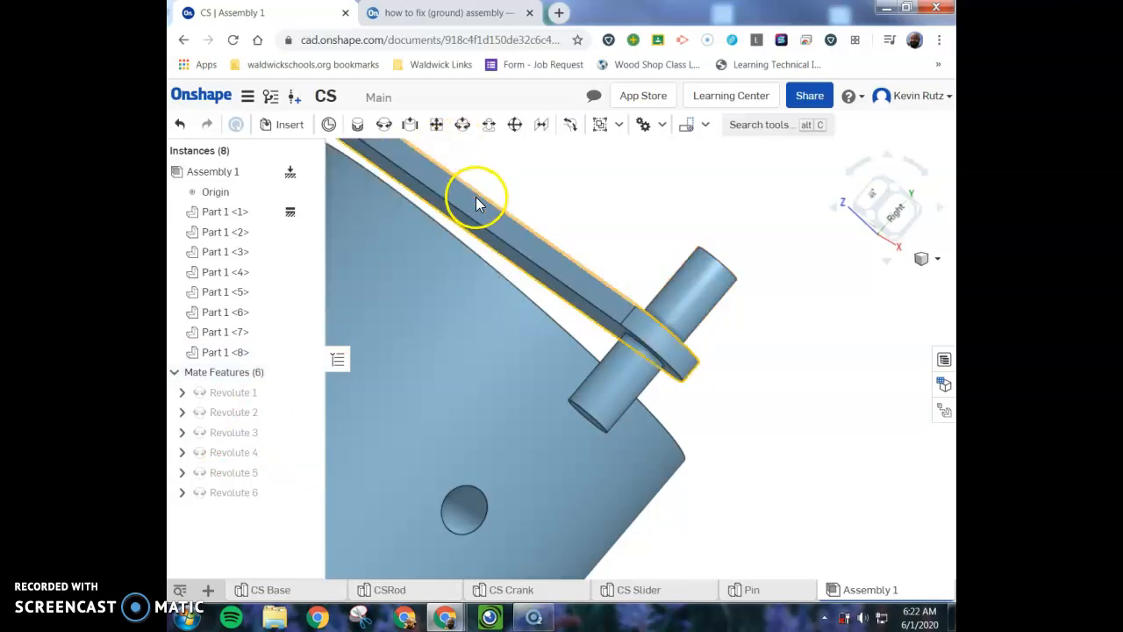
# Try to join the end of the pin at the rod's free end to the hole inside the slider's slot with a revolute mate
pyautogui.scroll(-3, 668, 282)
pyautogui.moveTo(556, 468); pyautogui.dragTo(581, 442, button='right')
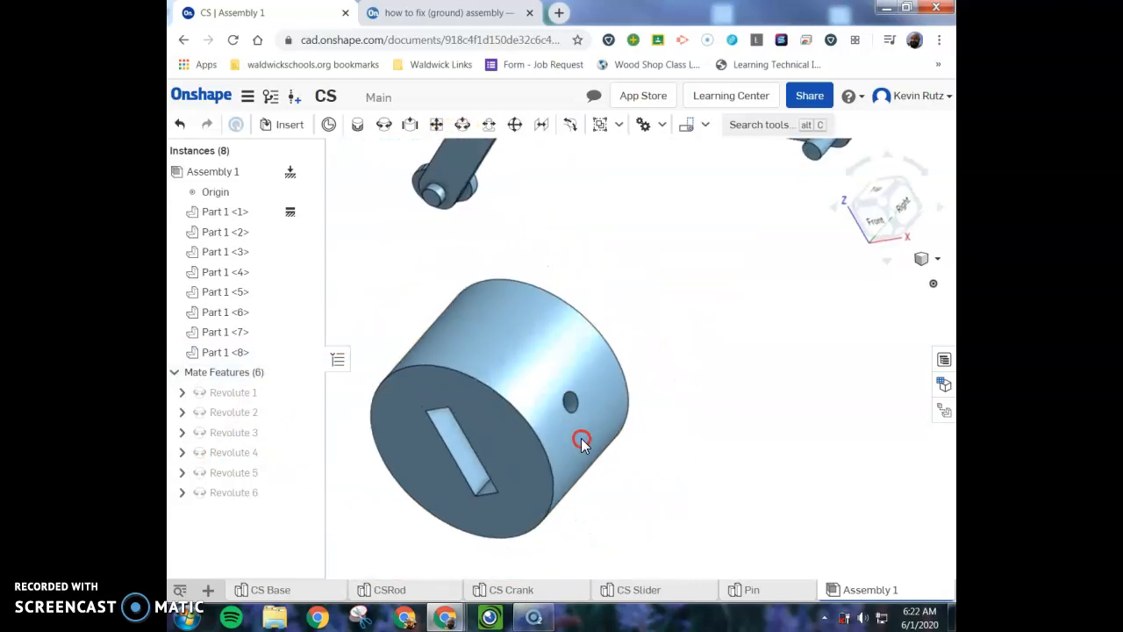
pyautogui.scroll(-2, 580, 439)
pyautogui.moveTo(617, 369); pyautogui.dragTo(583, 398, button='middle')
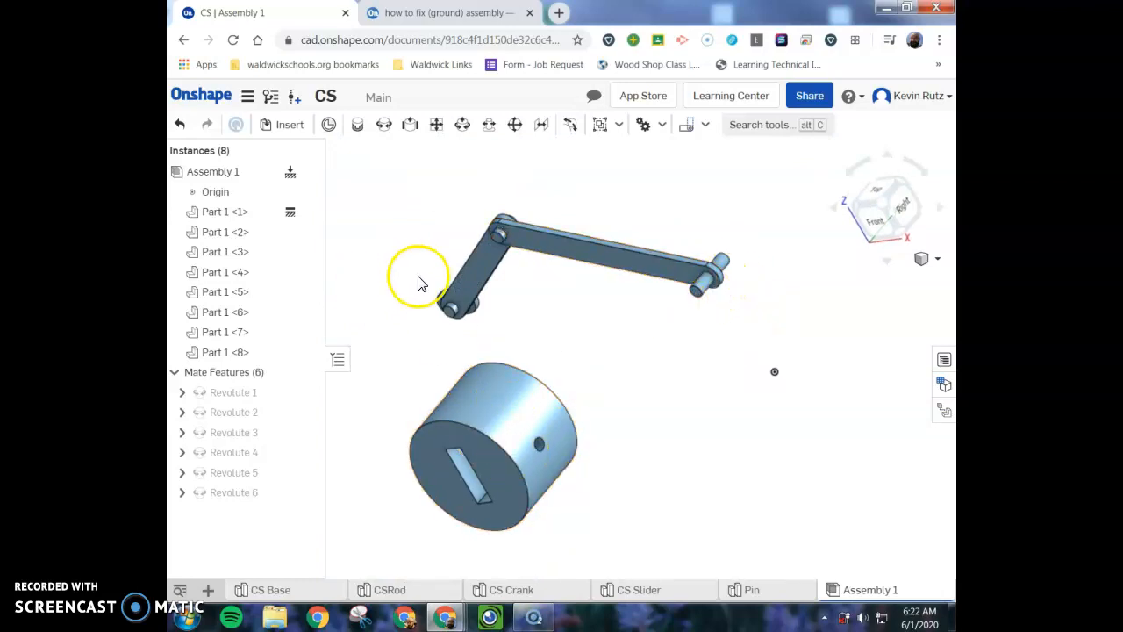
pyautogui.click(384, 127)
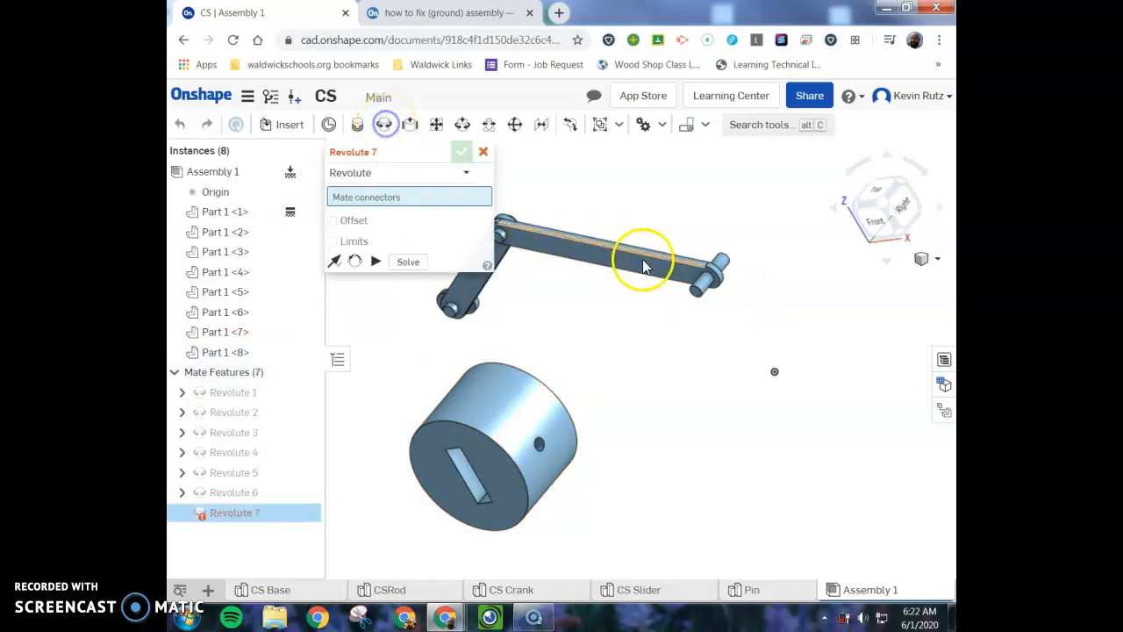
pyautogui.click(702, 297)
pyautogui.moveTo(607, 421); pyautogui.dragTo(647, 401, button='right')
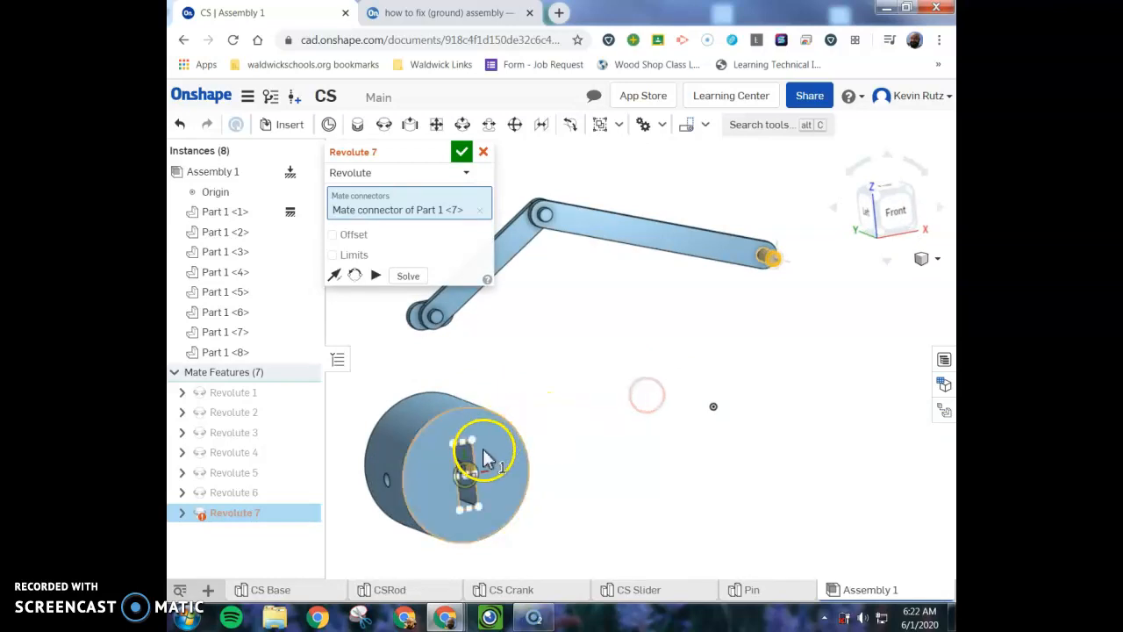
pyautogui.scroll(6, 463, 472)
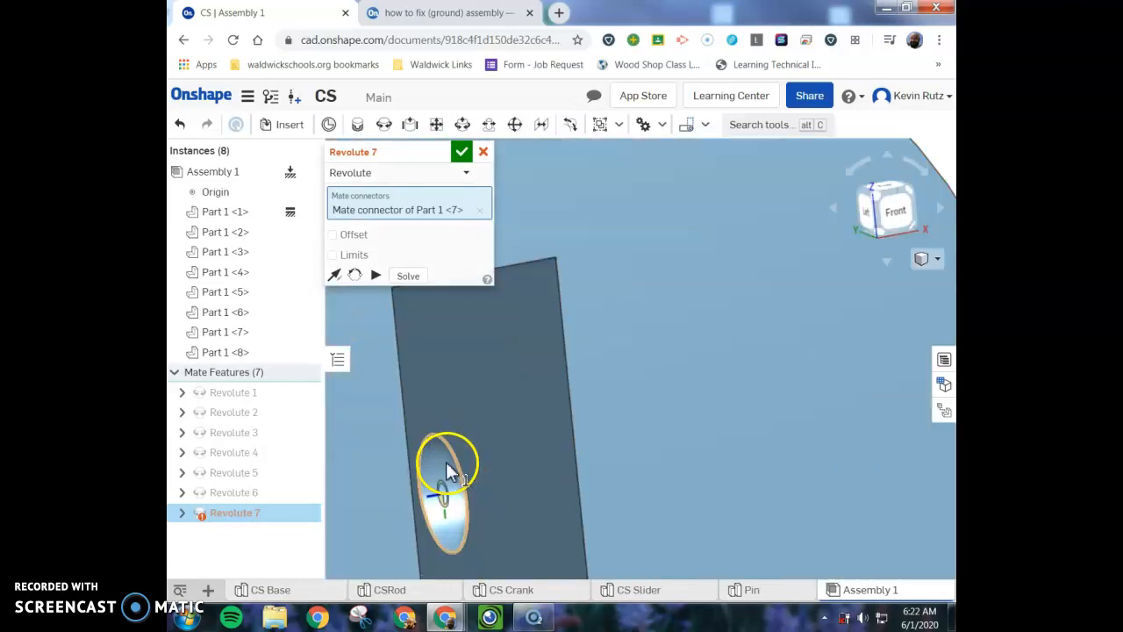
pyautogui.click(457, 463)
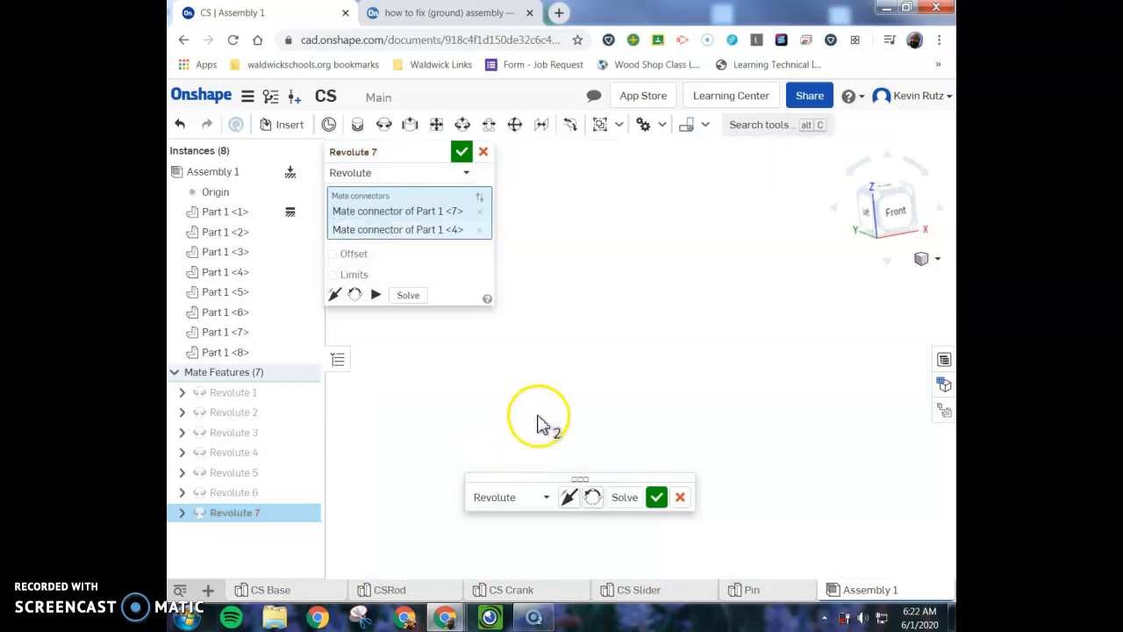
pyautogui.scroll(-8, 537, 424)
pyautogui.moveTo(701, 377); pyautogui.dragTo(672, 369, button='right')
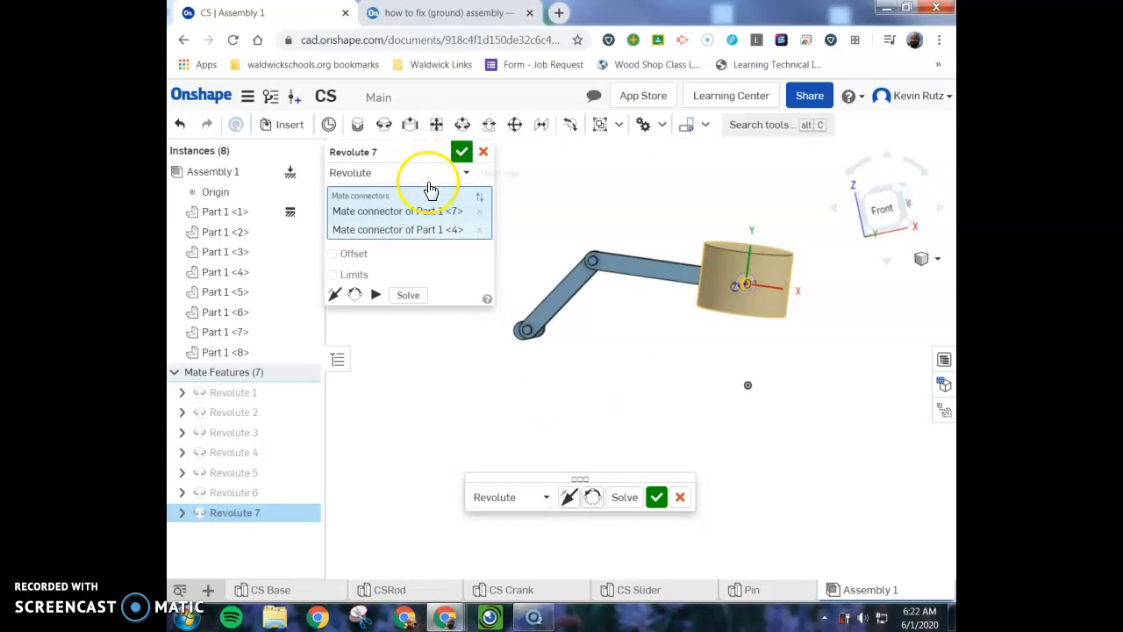
pyautogui.moveTo(674, 303); pyautogui.dragTo(631, 317, button='right')
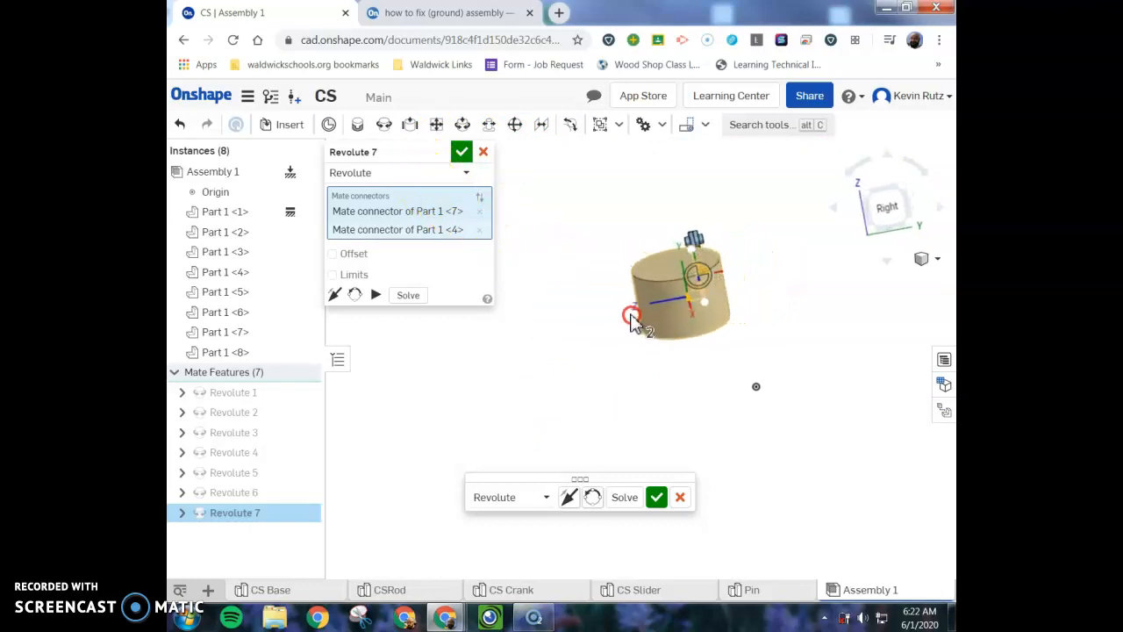
# Try a 0.75 in offset on the pin-to-slider mate, check the fit inside the slot and discard the mate
pyautogui.click(332, 253)
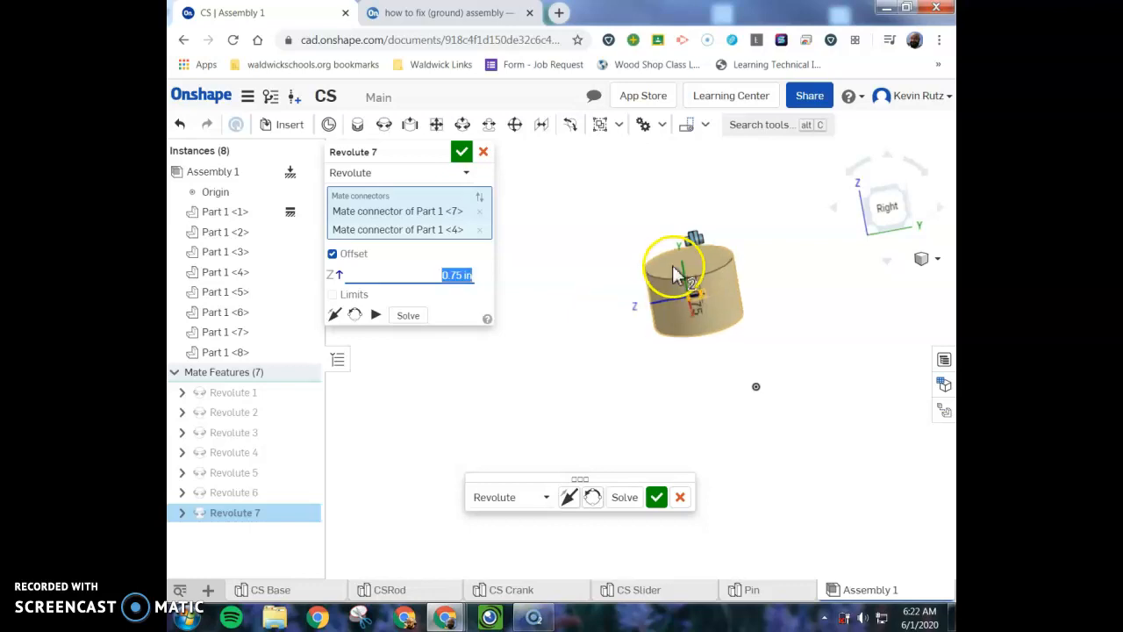
pyautogui.scroll(10, 684, 280)
pyautogui.moveTo(566, 376); pyautogui.dragTo(549, 320, button='right')
pyautogui.scroll(5, 585, 401)
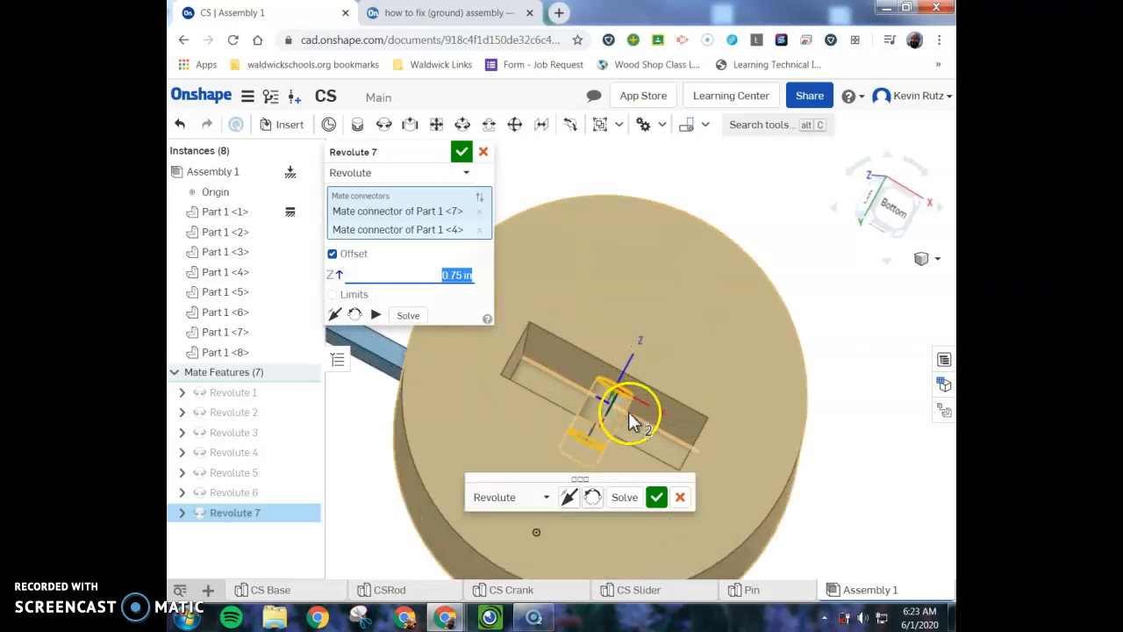
pyautogui.scroll(3, 632, 413)
pyautogui.moveTo(611, 394); pyautogui.dragTo(607, 397, button='right')
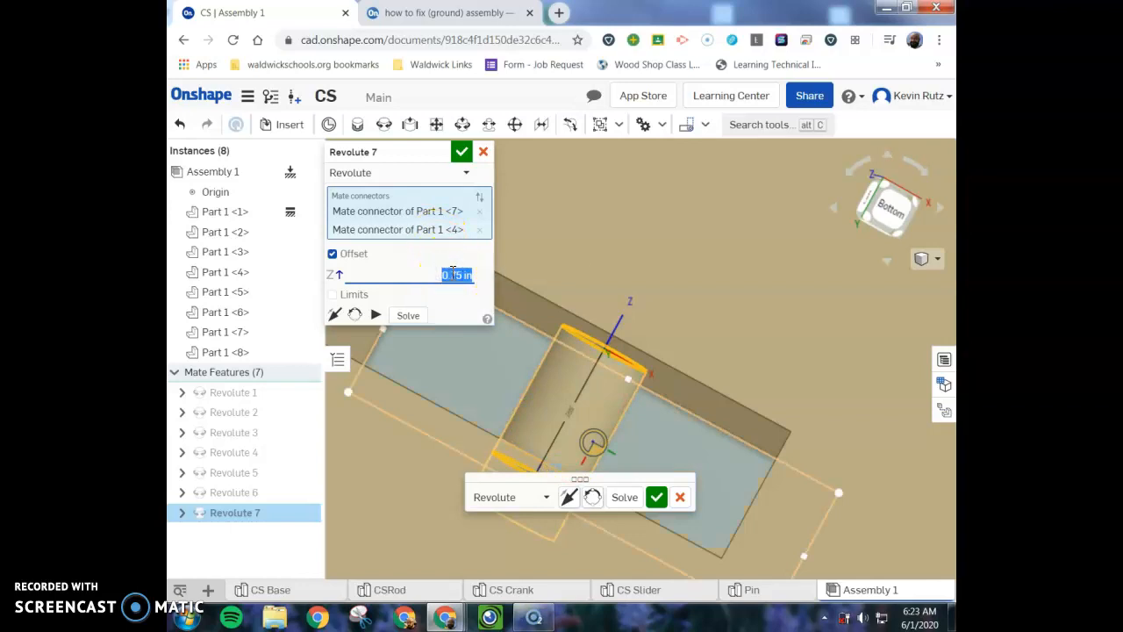
pyautogui.click(483, 157)
# Move the slider next to the rod's free end
pyautogui.scroll(-3, 659, 491)
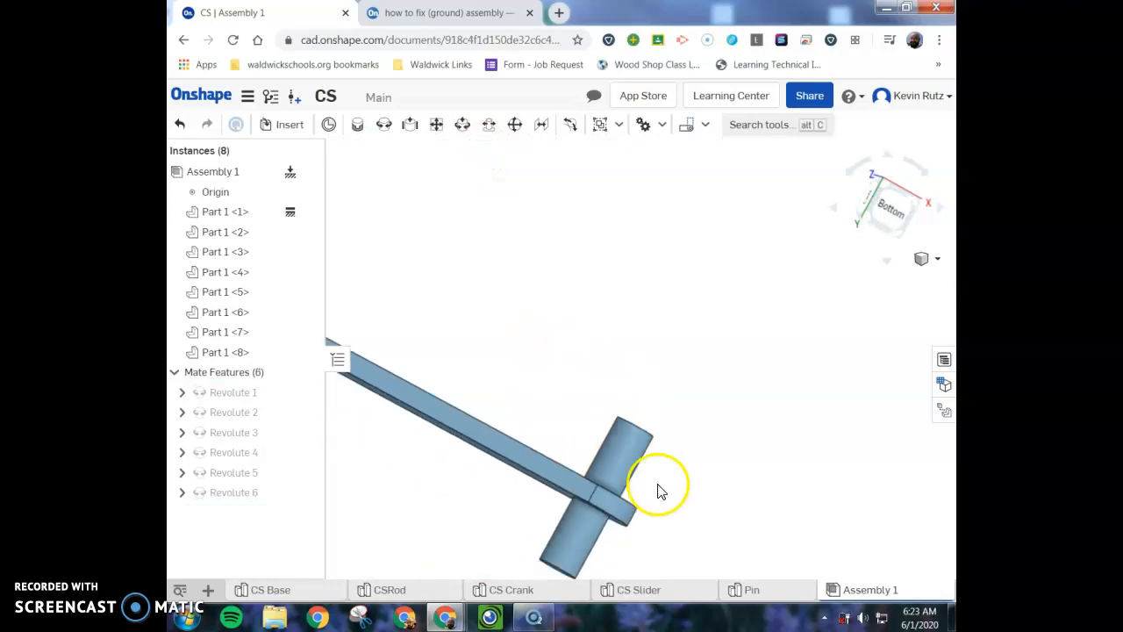
pyautogui.moveTo(659, 491); pyautogui.dragTo(672, 462, button='right')
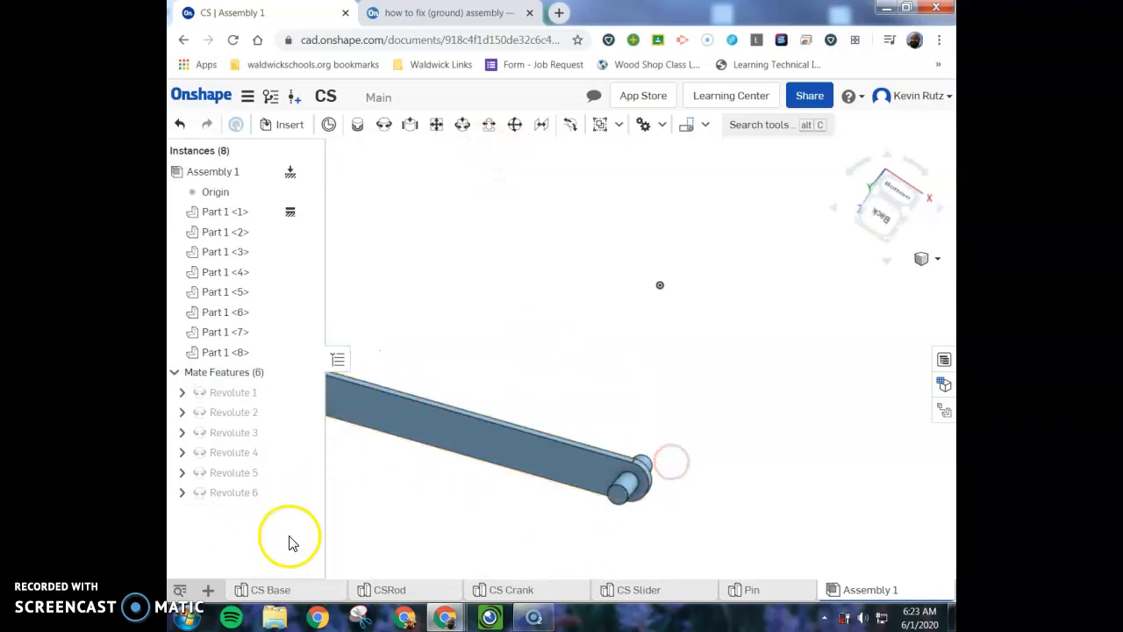
pyautogui.scroll(-3, 671, 231)
pyautogui.scroll(-1, 674, 245)
pyautogui.moveTo(675, 263); pyautogui.dragTo(649, 374, button='middle')
pyautogui.click(468, 237)
pyautogui.moveTo(467, 237); pyautogui.dragTo(693, 471)
# Rotate the slider by 90 deg to turn its slotted face toward the rod
pyautogui.moveTo(613, 512)
pyautogui.mouseDown(button='right')
pyautogui.moveTo(638, 498)
pyautogui.moveTo(638, 519)
pyautogui.moveTo(614, 521)
pyautogui.mouseUp(button='right')
pyautogui.click(694, 451)
pyautogui.click(693, 524)
pyautogui.moveTo(710, 534); pyautogui.dragTo(634, 567, button='right')
pyautogui.moveTo(561, 478); pyautogui.dragTo(614, 476, button='right')
pyautogui.moveTo(612, 463); pyautogui.dragTo(716, 458)
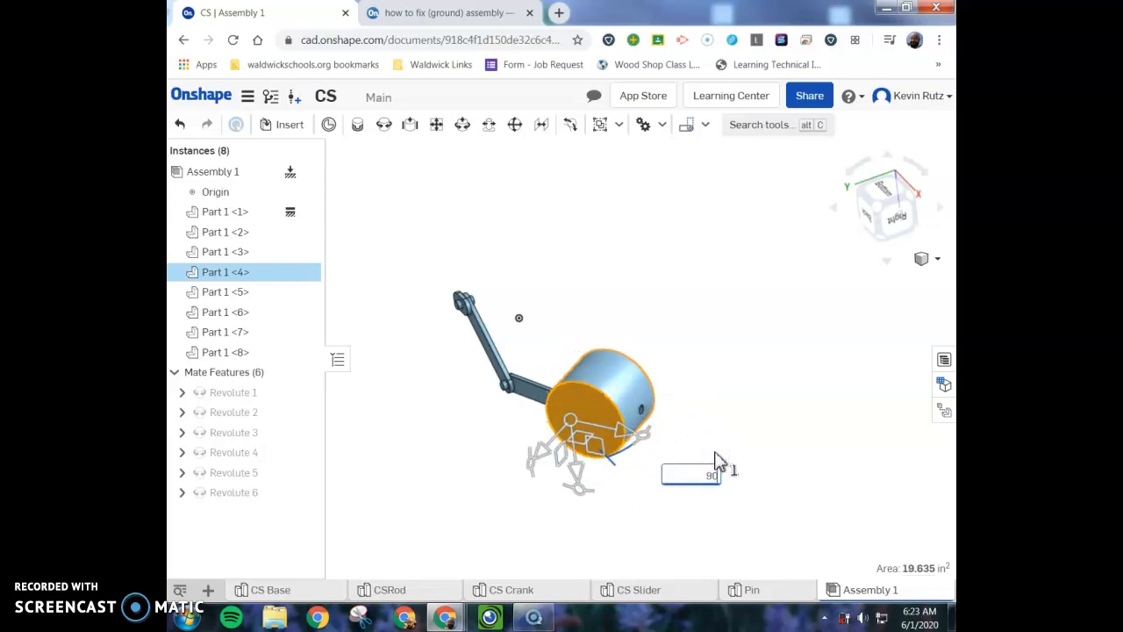
pyautogui.moveTo(501, 369); pyautogui.dragTo(515, 414, button='right')
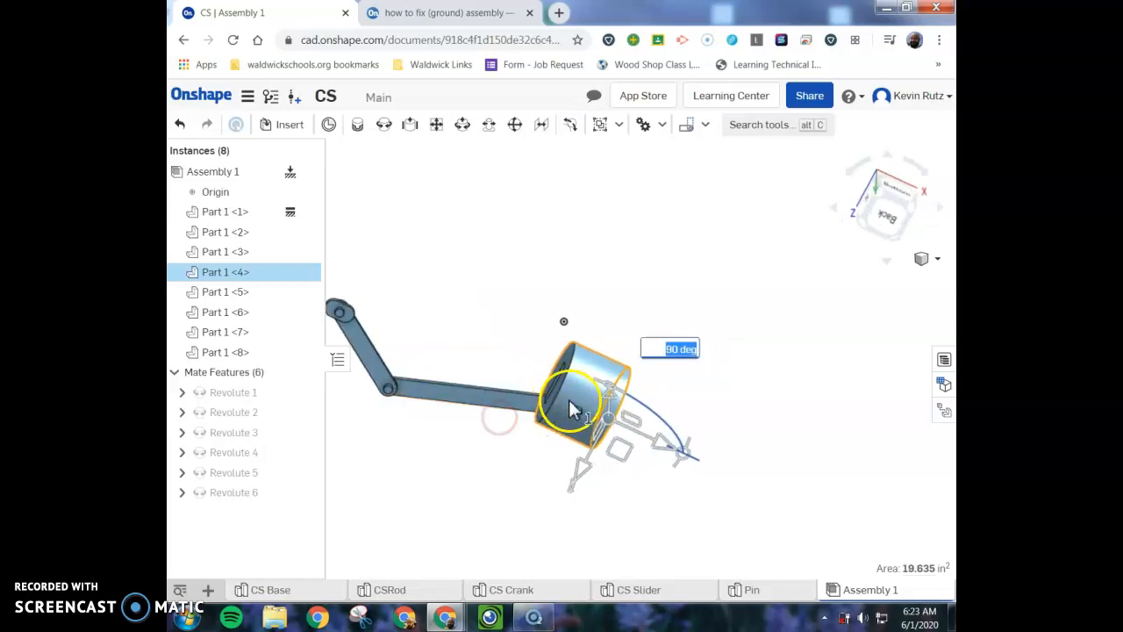
pyautogui.moveTo(677, 451); pyautogui.dragTo(673, 488)
pyautogui.moveTo(672, 483); pyautogui.dragTo(611, 502, button='right')
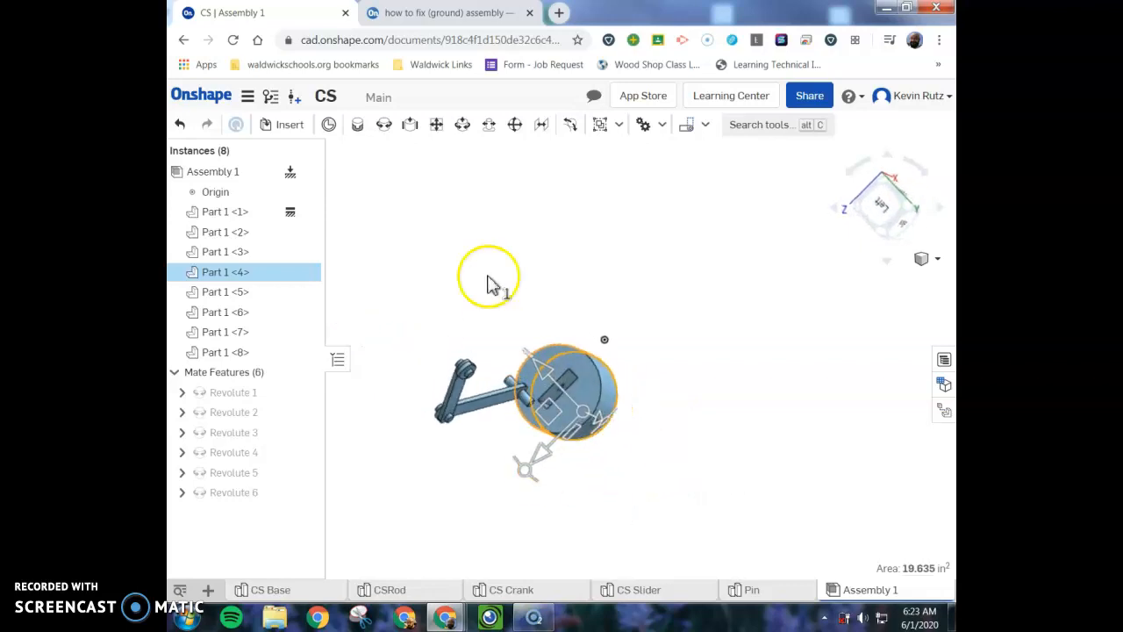
# Join the end of the pin at the rod's free end to the hole inside the slider's slot with a revolute mate
pyautogui.click(390, 127)
pyautogui.moveTo(409, 410); pyautogui.dragTo(433, 447, button='right')
pyautogui.scroll(-3, 526, 399)
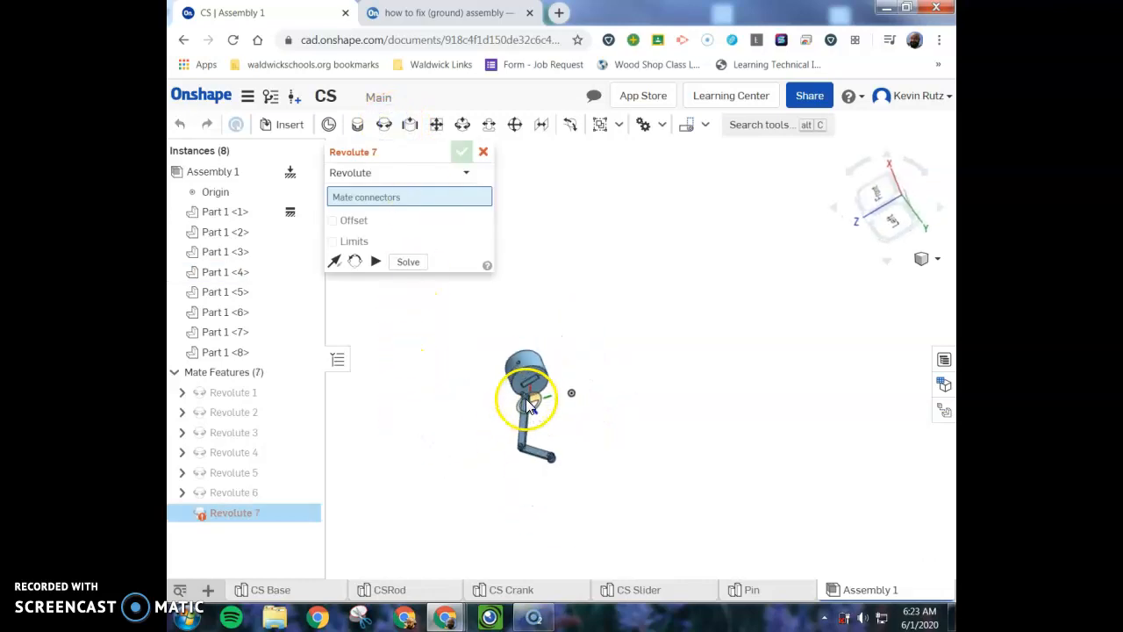
pyautogui.scroll(8, 531, 396)
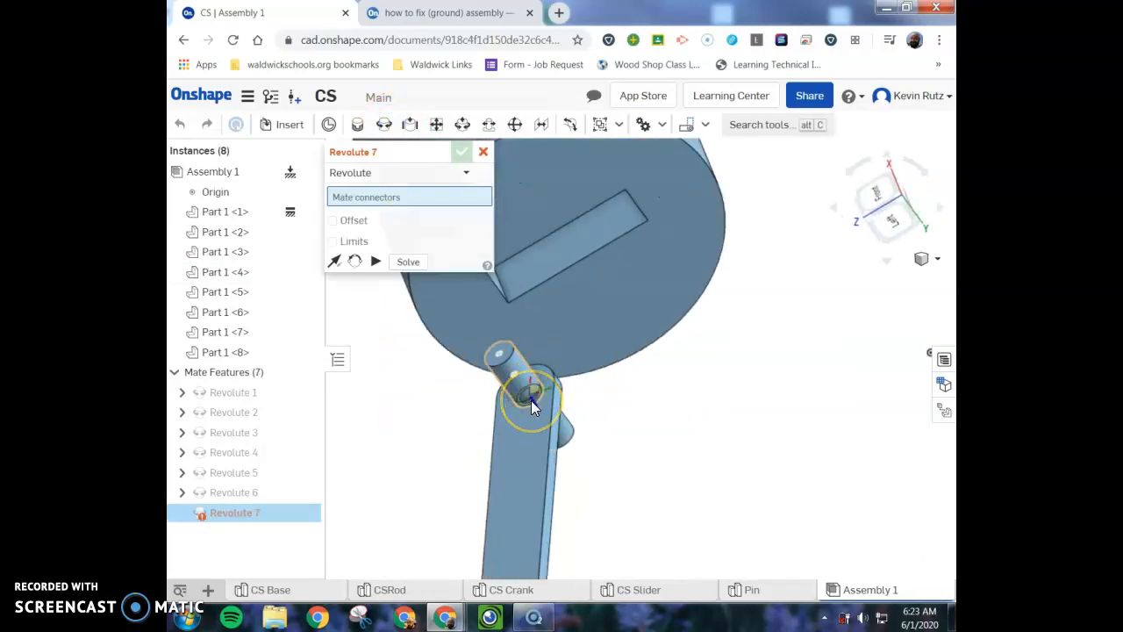
pyautogui.click(532, 401)
pyautogui.moveTo(640, 439); pyautogui.dragTo(601, 410, button='right')
pyautogui.click(586, 327)
pyautogui.scroll(5, 622, 232)
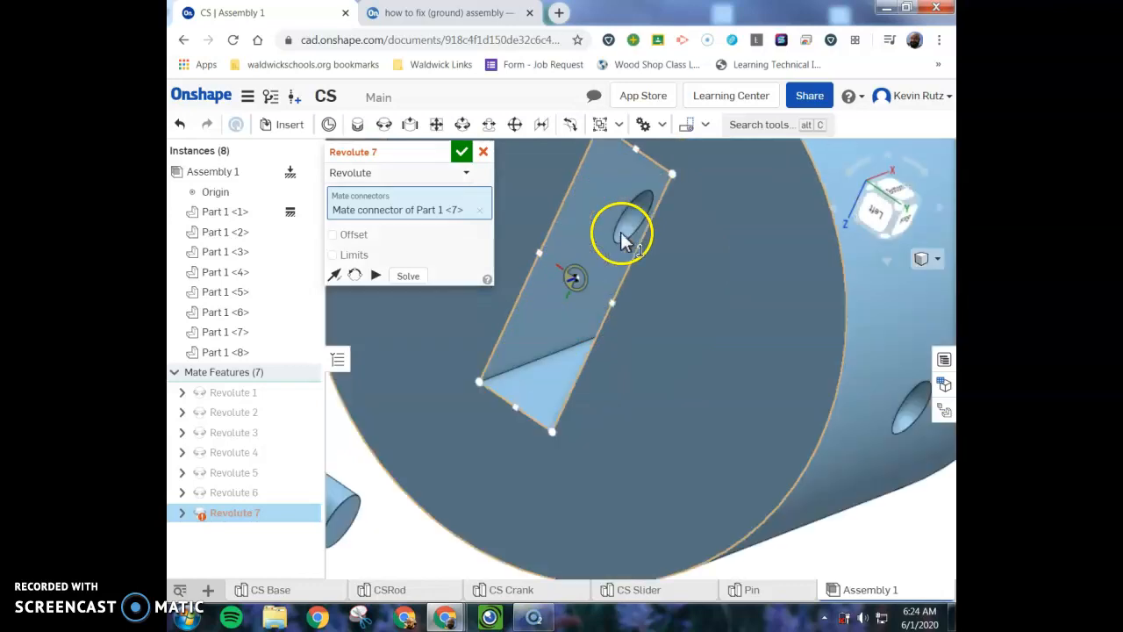
pyautogui.click(606, 210)
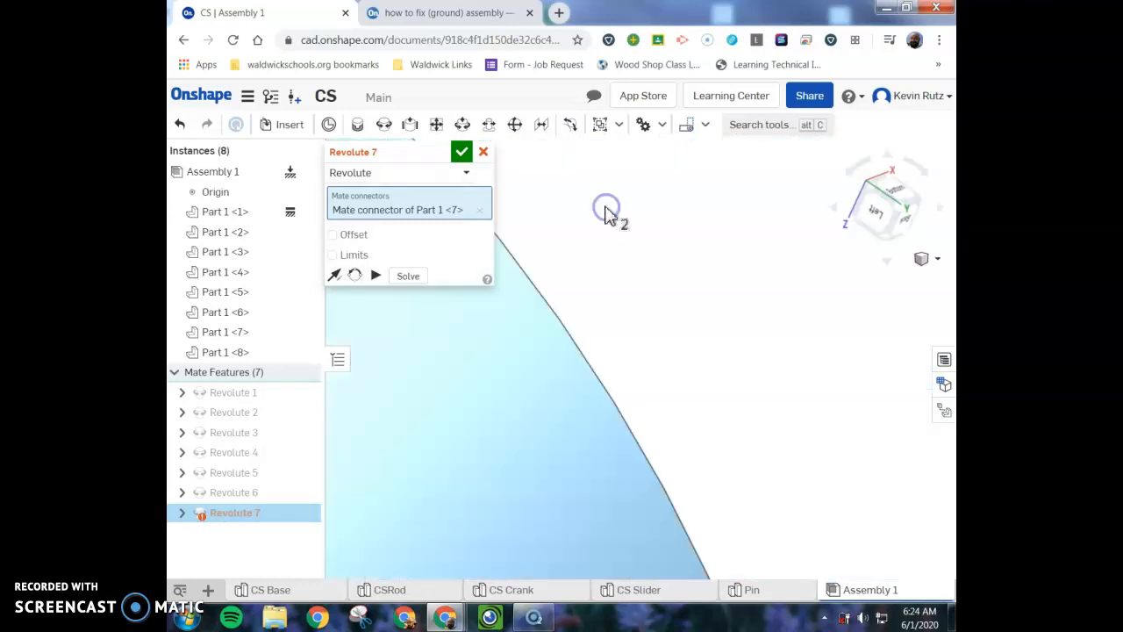
# Try a -0.25 in offset on the pin-to-slider revolute mate
pyautogui.scroll(-3, 740, 313)
pyautogui.scroll(-3, 675, 323)
pyautogui.moveTo(604, 448); pyautogui.dragTo(652, 424, button='middle')
pyautogui.scroll(-2, 652, 384)
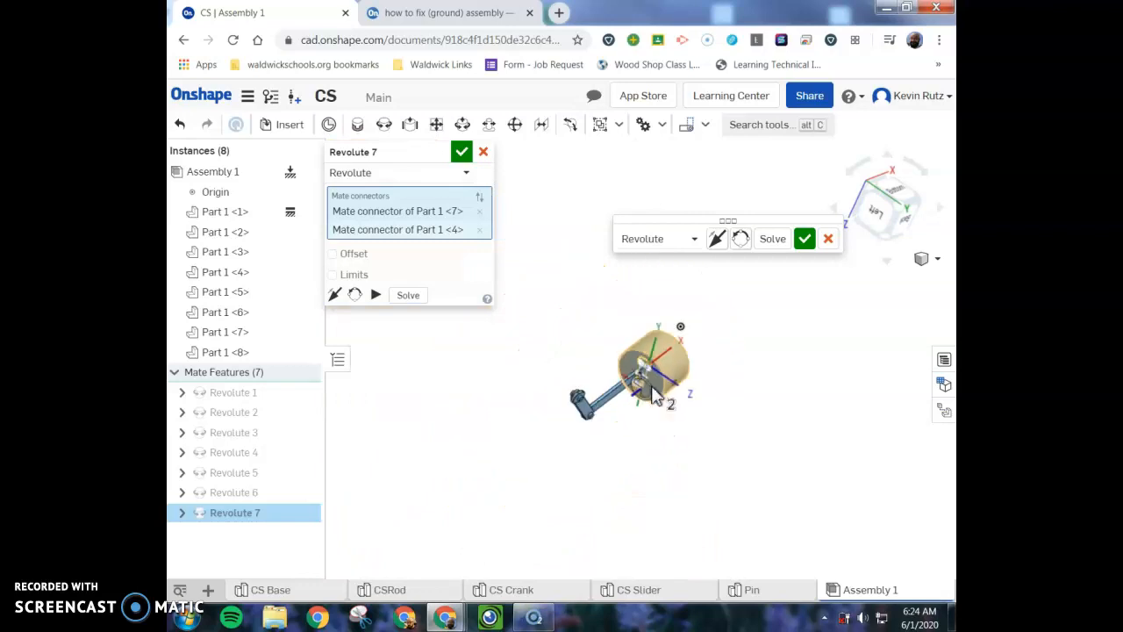
pyautogui.scroll(6, 651, 385)
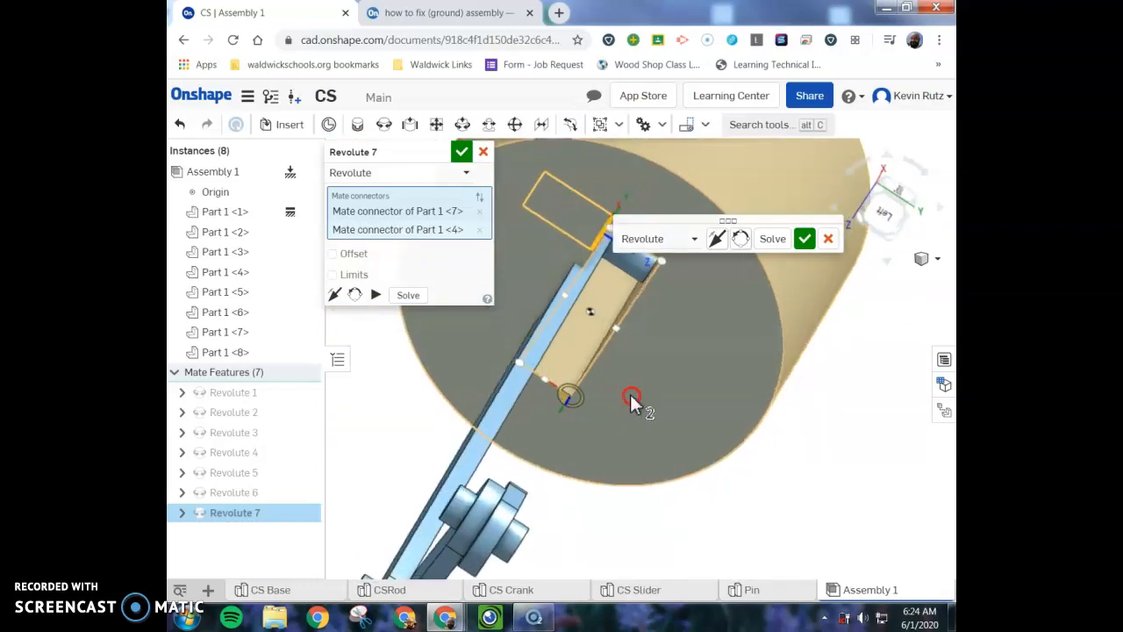
pyautogui.moveTo(629, 393); pyautogui.dragTo(579, 279)
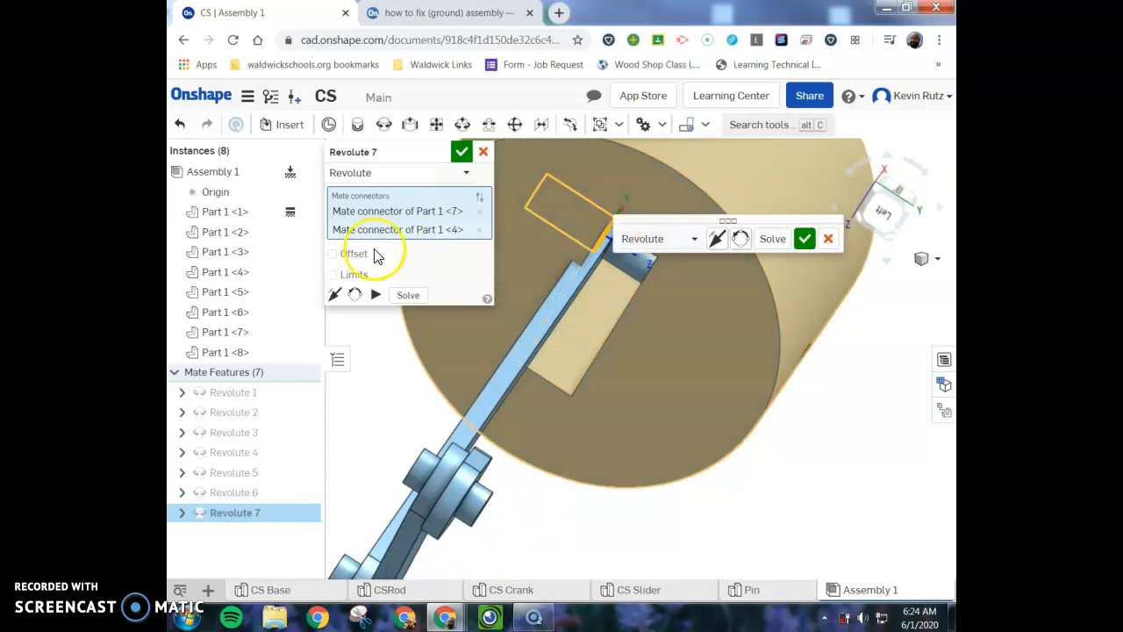
pyautogui.click(358, 254)
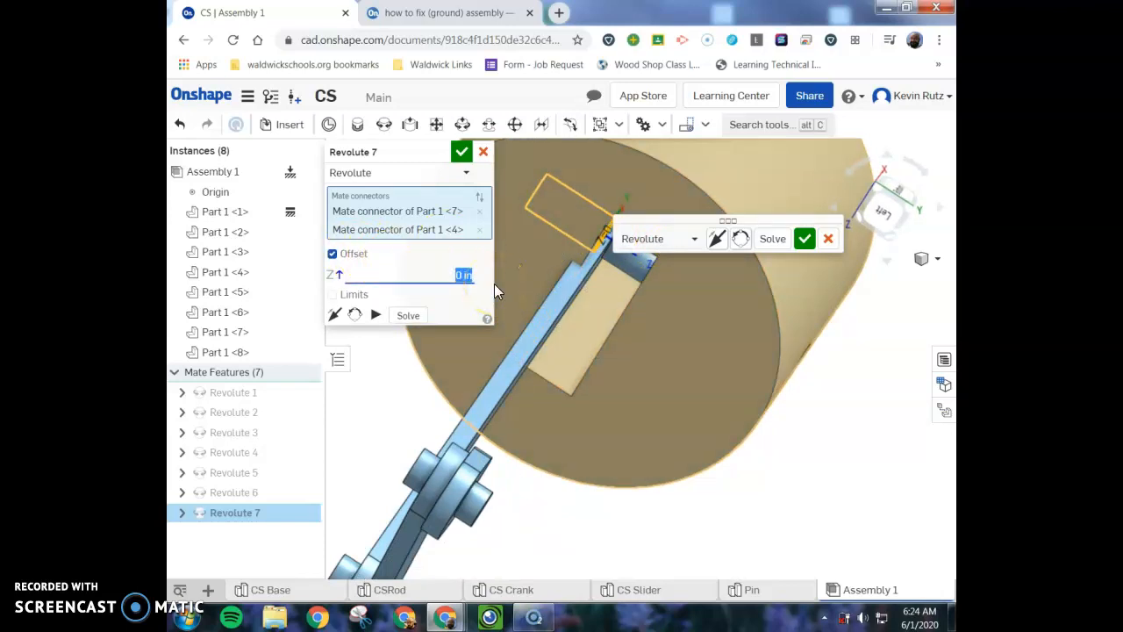
pyautogui.press('BackSpace')
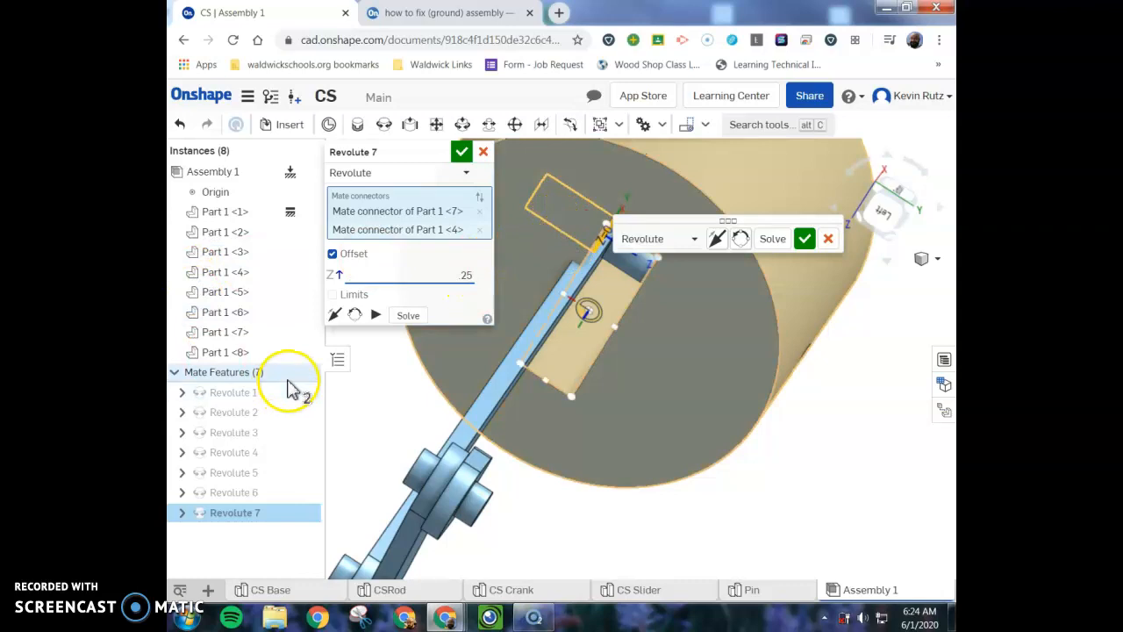
pyautogui.click(468, 265)
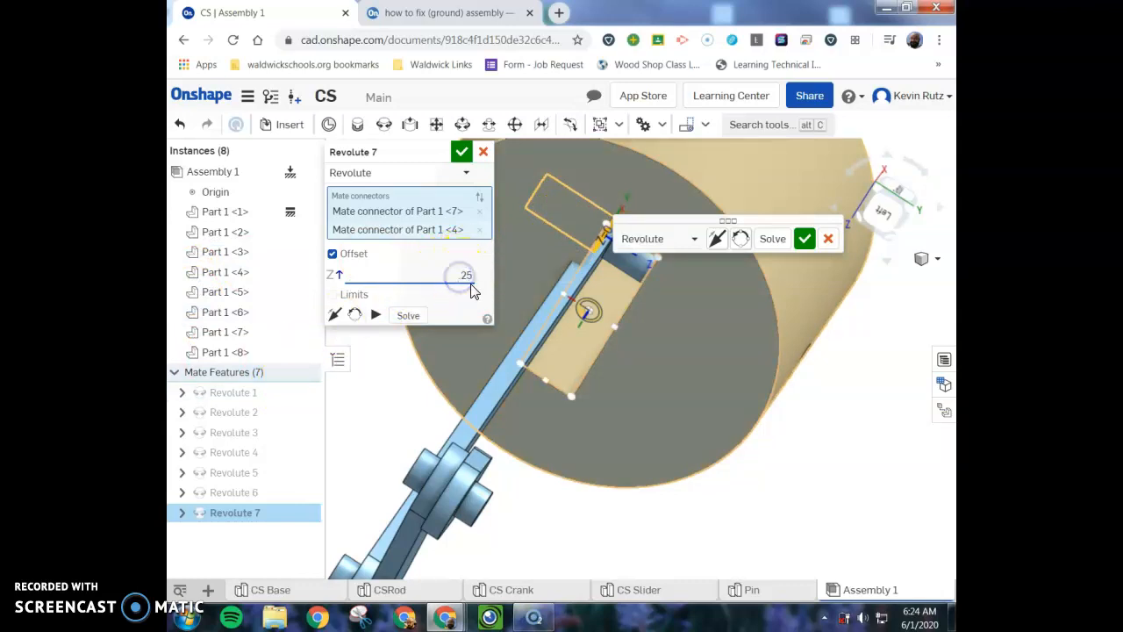
pyautogui.click(806, 237)
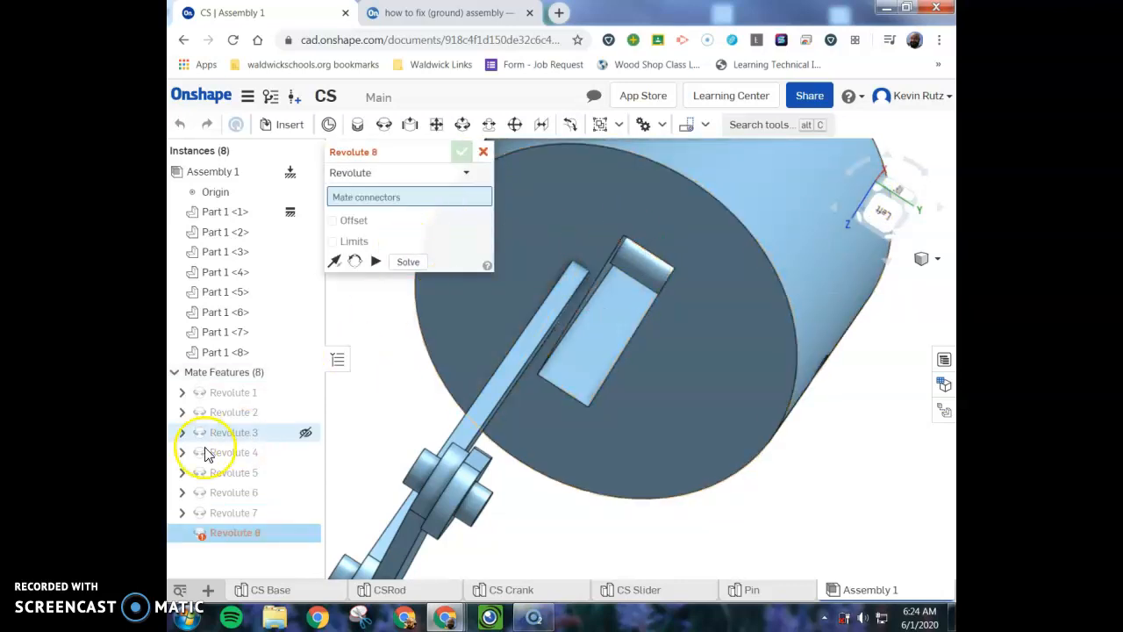
# Set the Z offset of the pin-to-slider revolute mate to 0.25 in
pyautogui.doubleClick(244, 516)
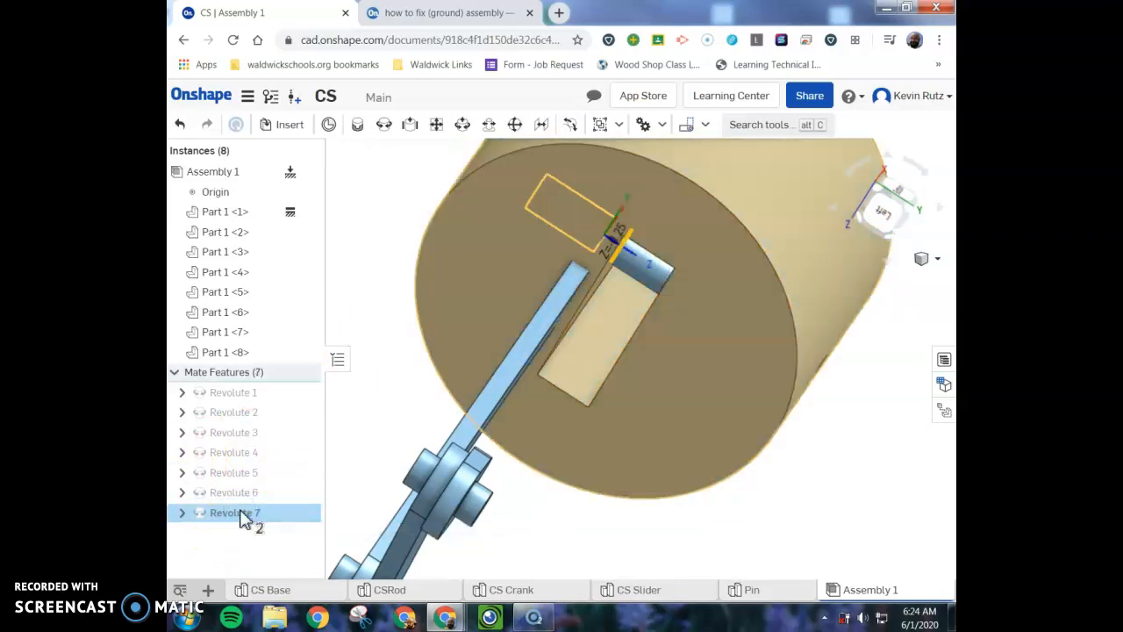
pyautogui.click(441, 274)
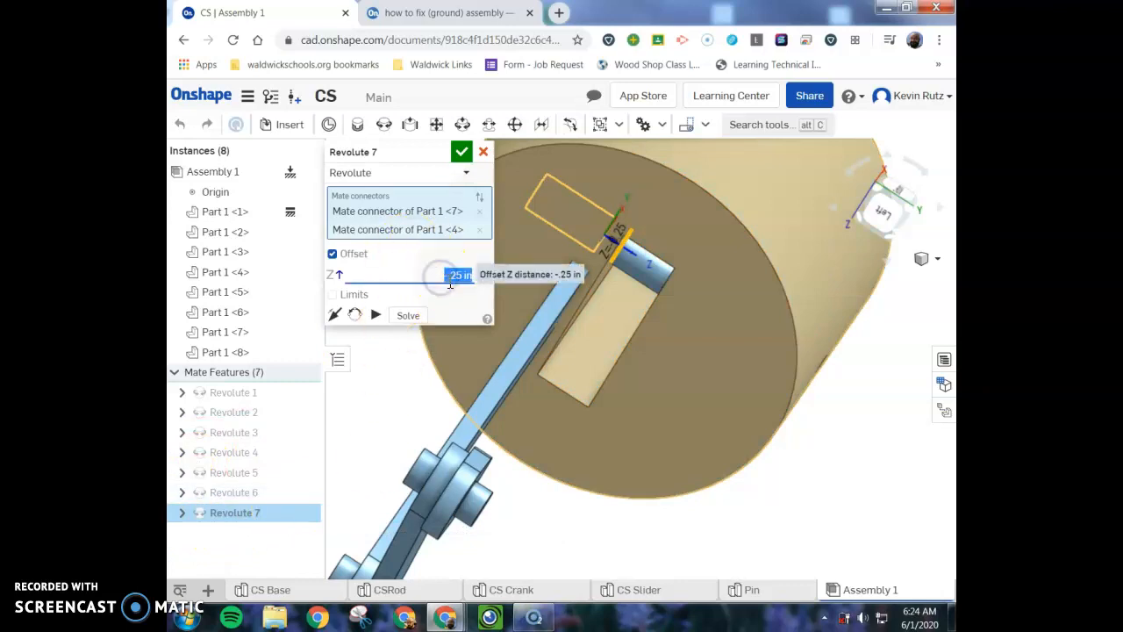
pyautogui.press('BackSpace')
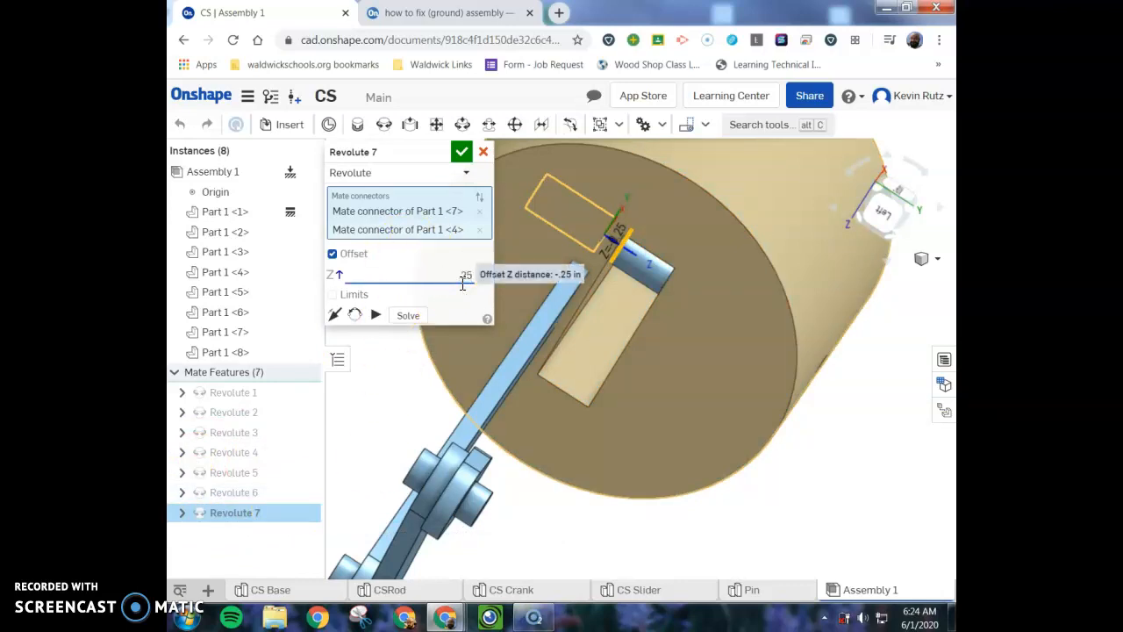
pyautogui.write('25')
pyautogui.click(520, 193)
pyautogui.click(463, 153)
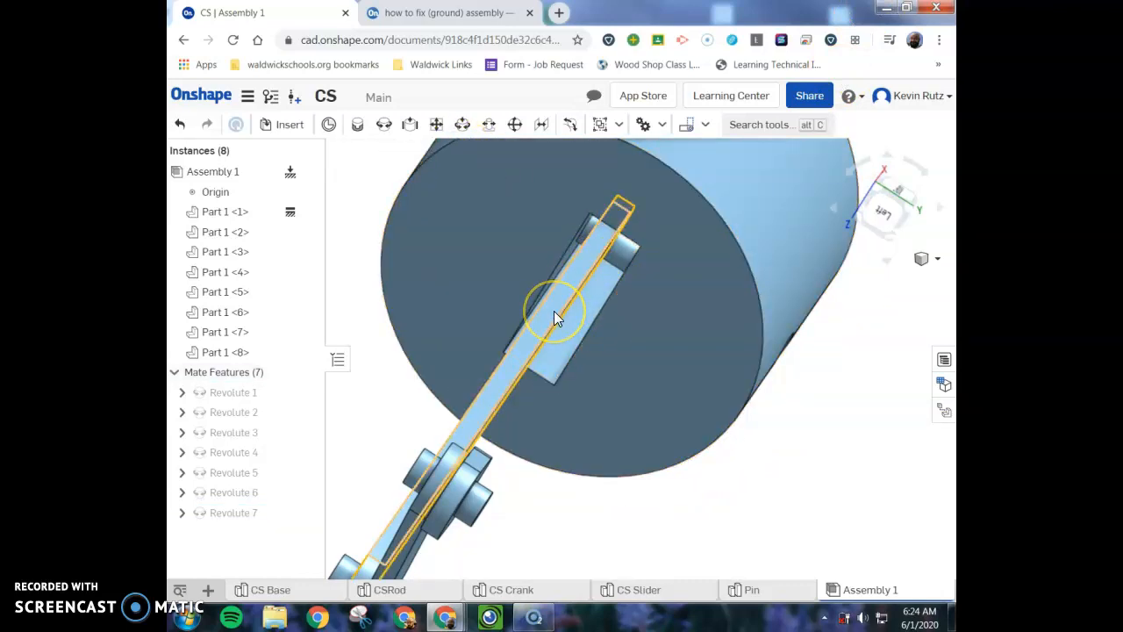
# Set the Z offset of the rod-to-pin revolute mate at the slider end to -0.25 in
pyautogui.doubleClick(248, 494)
pyautogui.click(450, 273)
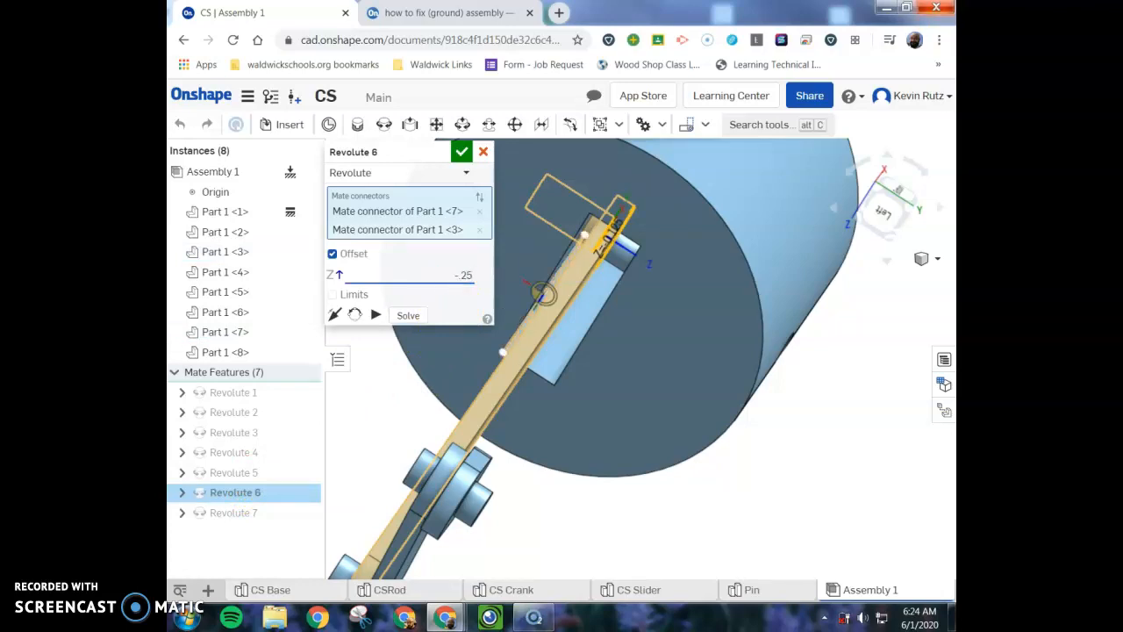
pyautogui.click(462, 152)
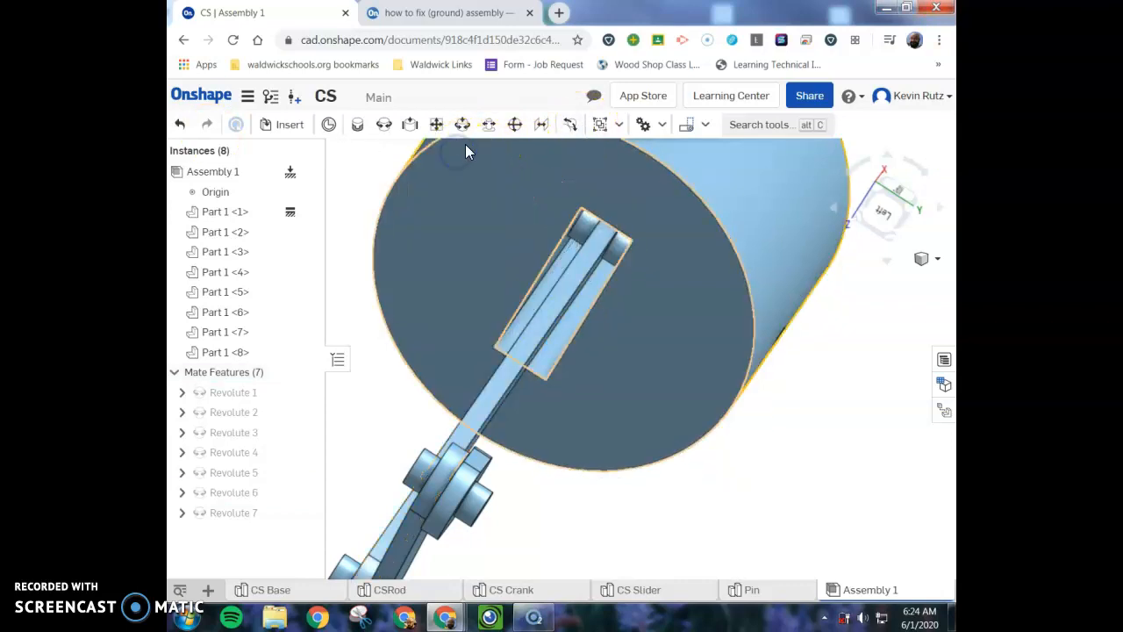
# Swing the slider and crank through several positions to test the motion of the linkage
pyautogui.moveTo(723, 379); pyautogui.dragTo(530, 491, button='right')
pyautogui.scroll(-5, 683, 462)
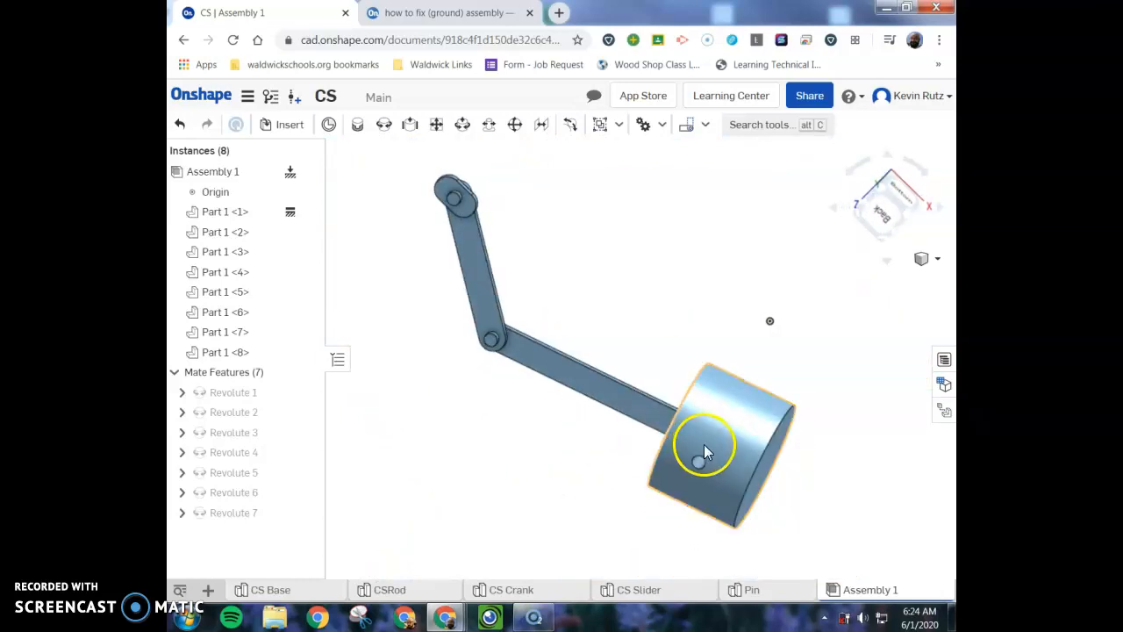
pyautogui.moveTo(742, 442); pyautogui.dragTo(597, 452)
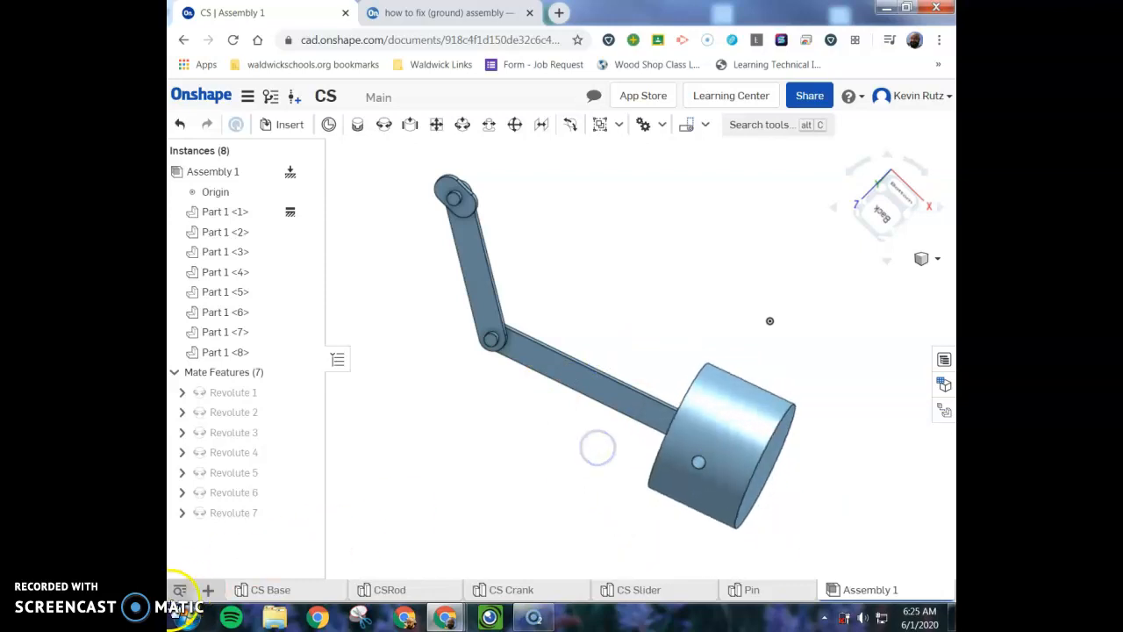
pyautogui.moveTo(483, 314); pyautogui.dragTo(602, 190)
pyautogui.moveTo(685, 320); pyautogui.dragTo(578, 438, button='right')
pyautogui.moveTo(531, 446); pyautogui.dragTo(487, 434)
pyautogui.moveTo(487, 434); pyautogui.dragTo(592, 401, button='right')
pyautogui.moveTo(592, 401); pyautogui.dragTo(692, 386, button='middle')
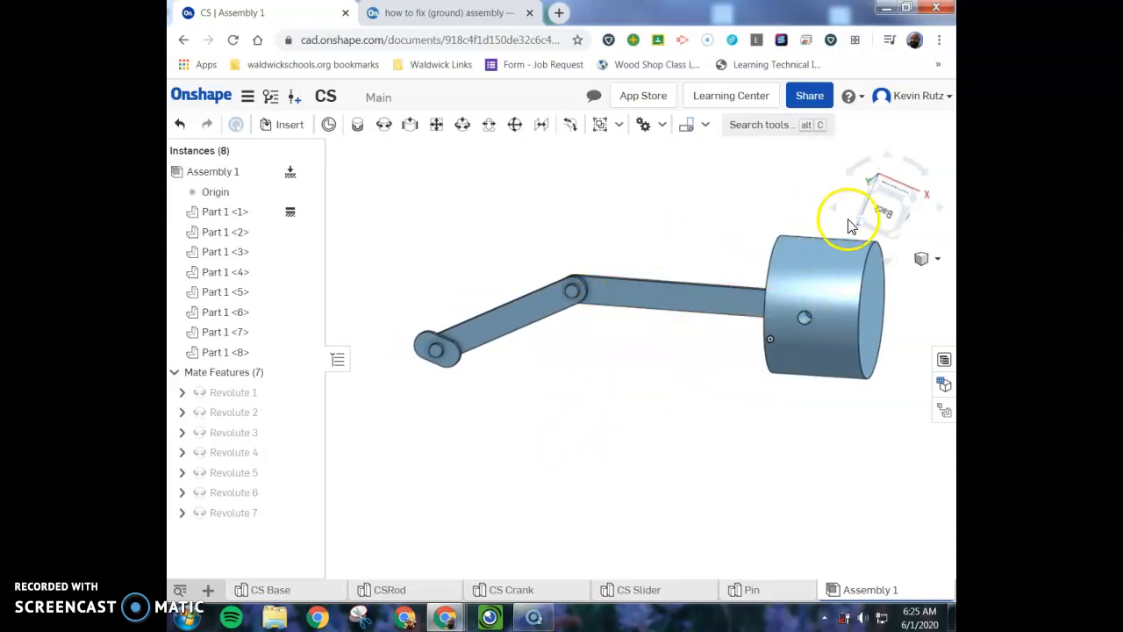
# Examine the joint between the fixed base and the crank from several angles
pyautogui.click(439, 351)
pyautogui.click(436, 401)
pyautogui.scroll(3, 439, 375)
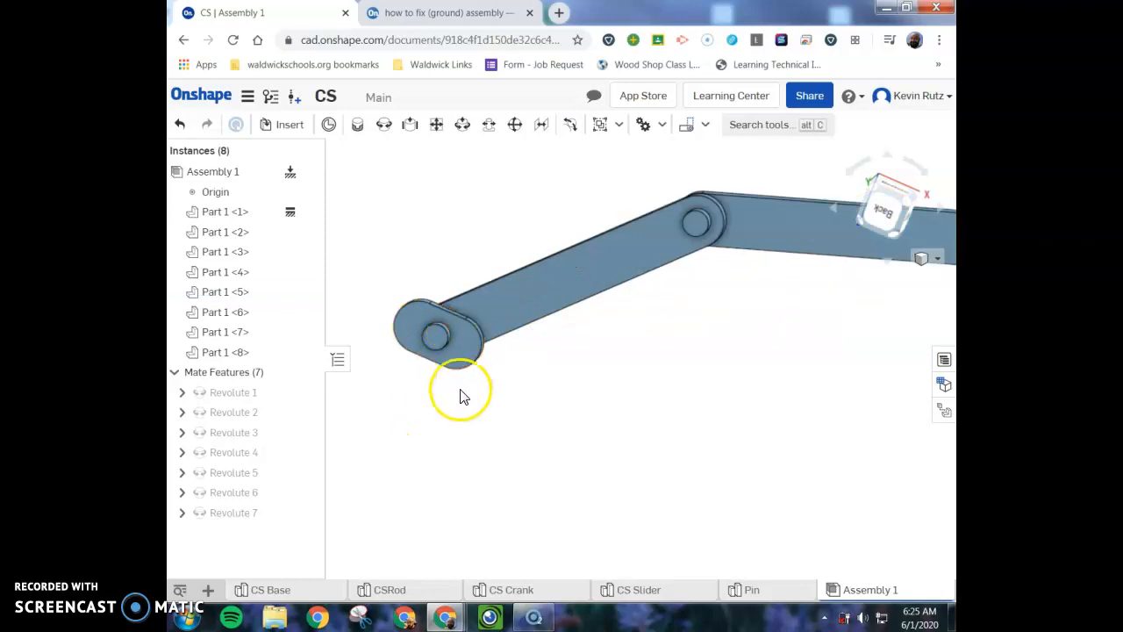
pyautogui.moveTo(520, 396); pyautogui.dragTo(518, 436, button='right')
pyautogui.click(497, 364)
pyautogui.moveTo(496, 364); pyautogui.dragTo(486, 315, button='right')
pyautogui.scroll(-2, 551, 369)
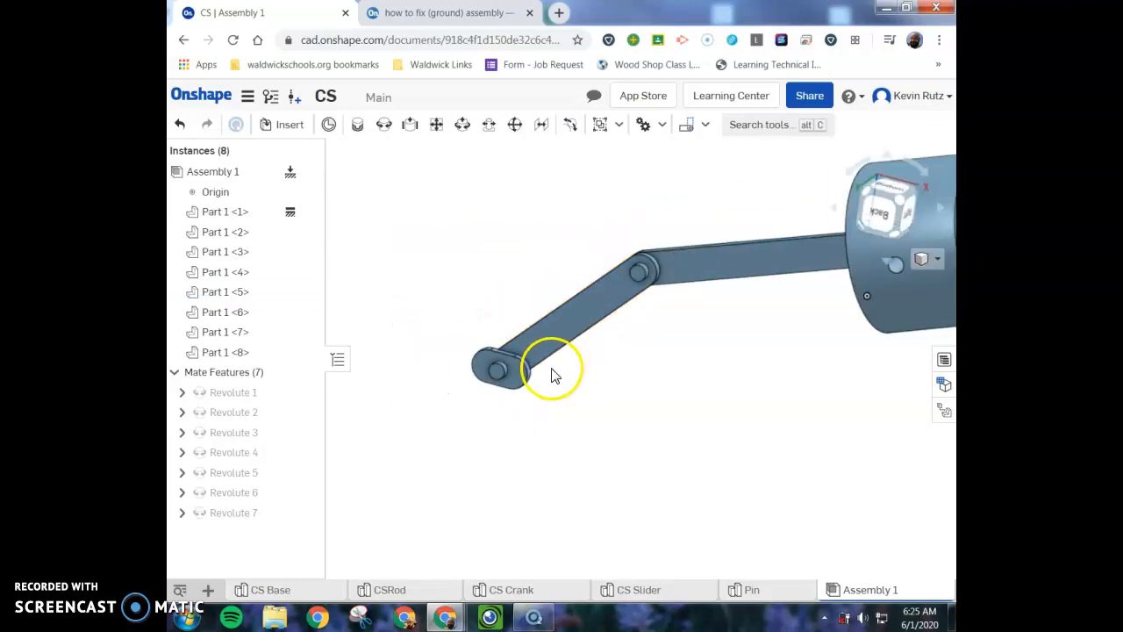
pyautogui.moveTo(608, 378); pyautogui.dragTo(531, 401, button='middle')
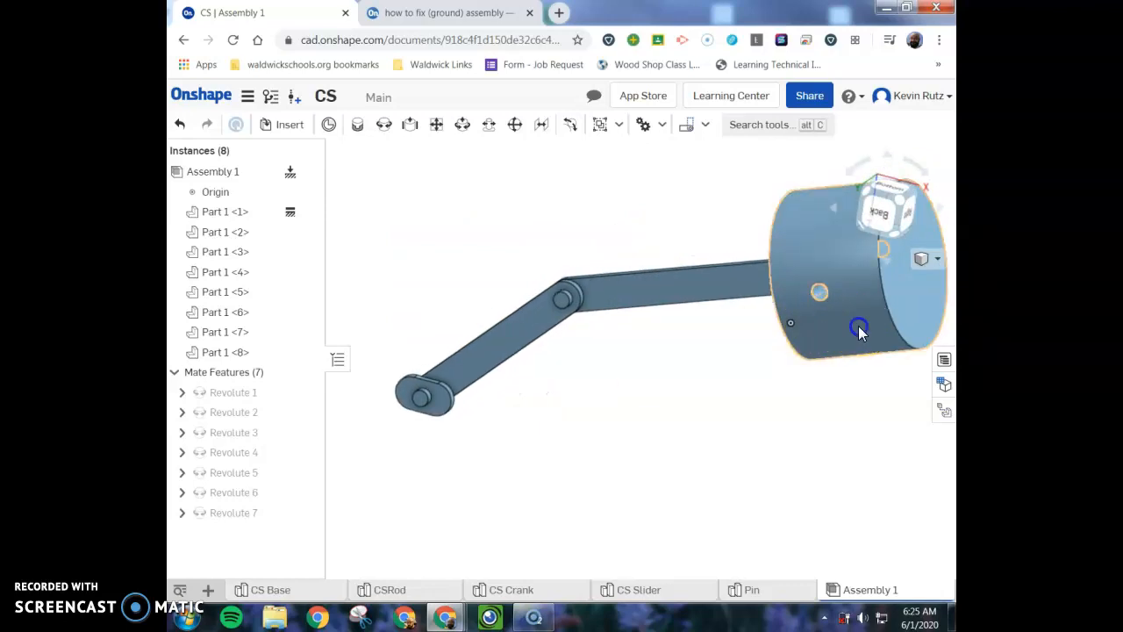
# Move the crank, rod and slider to check how they rotate about their pins, including at the slider's slot
pyautogui.moveTo(497, 339); pyautogui.dragTo(539, 308)
pyautogui.moveTo(627, 273); pyautogui.dragTo(648, 323)
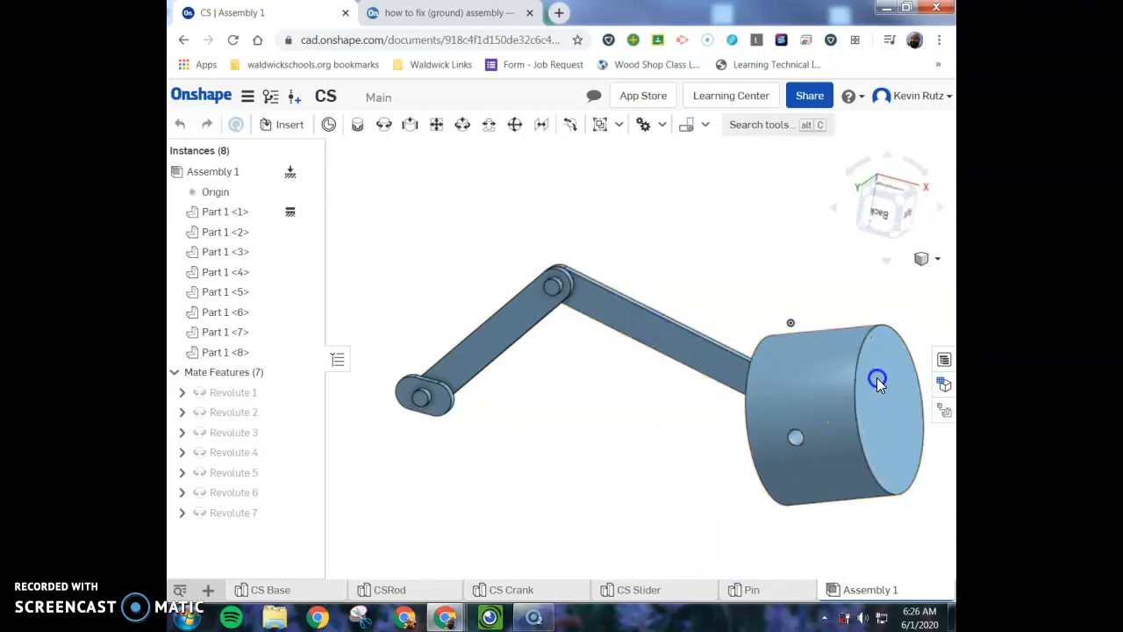
pyautogui.moveTo(899, 393); pyautogui.dragTo(839, 357)
pyautogui.scroll(-2, 627, 416)
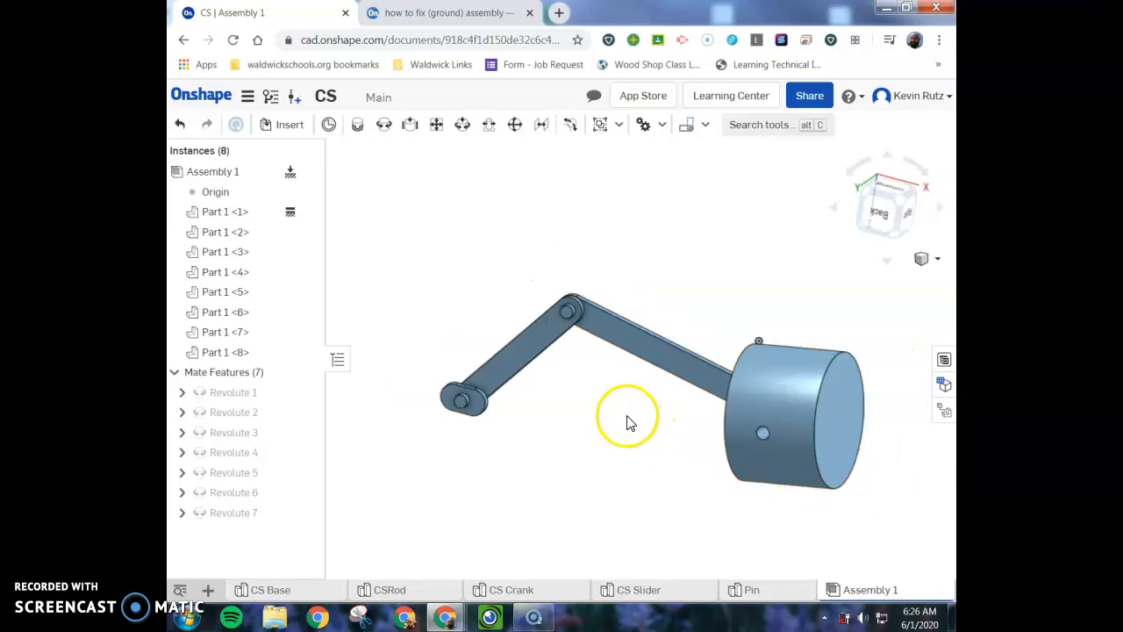
pyautogui.moveTo(605, 445); pyautogui.dragTo(589, 401, button='middle')
pyautogui.moveTo(580, 407); pyautogui.dragTo(616, 406, button='right')
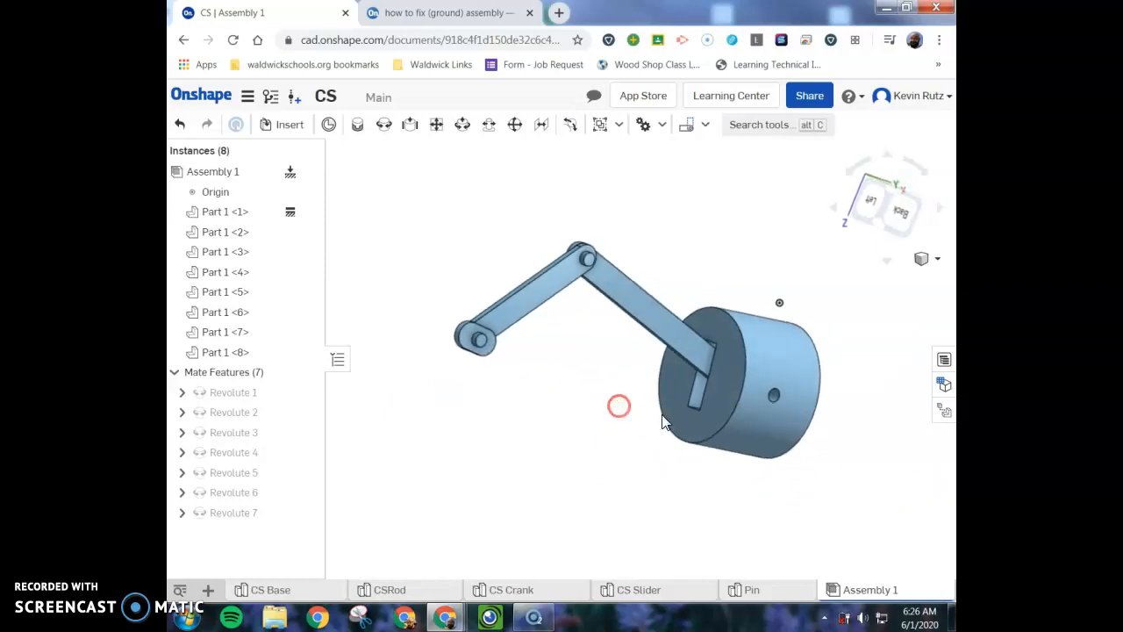
pyautogui.click(748, 394)
pyautogui.click(647, 401)
pyautogui.click(620, 327)
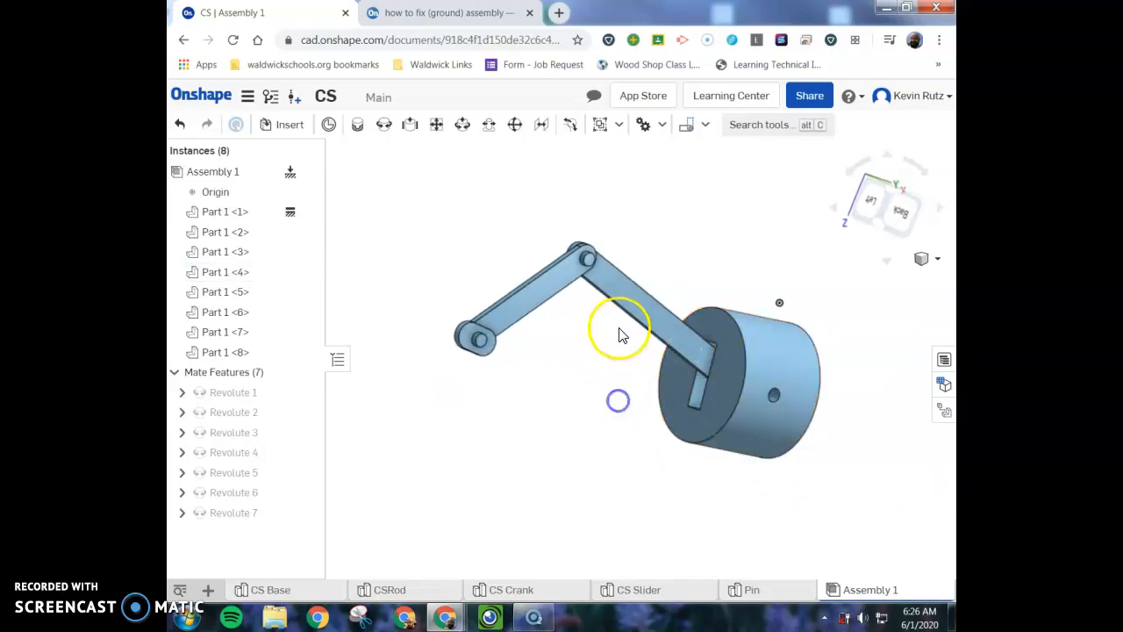
pyautogui.click(531, 297)
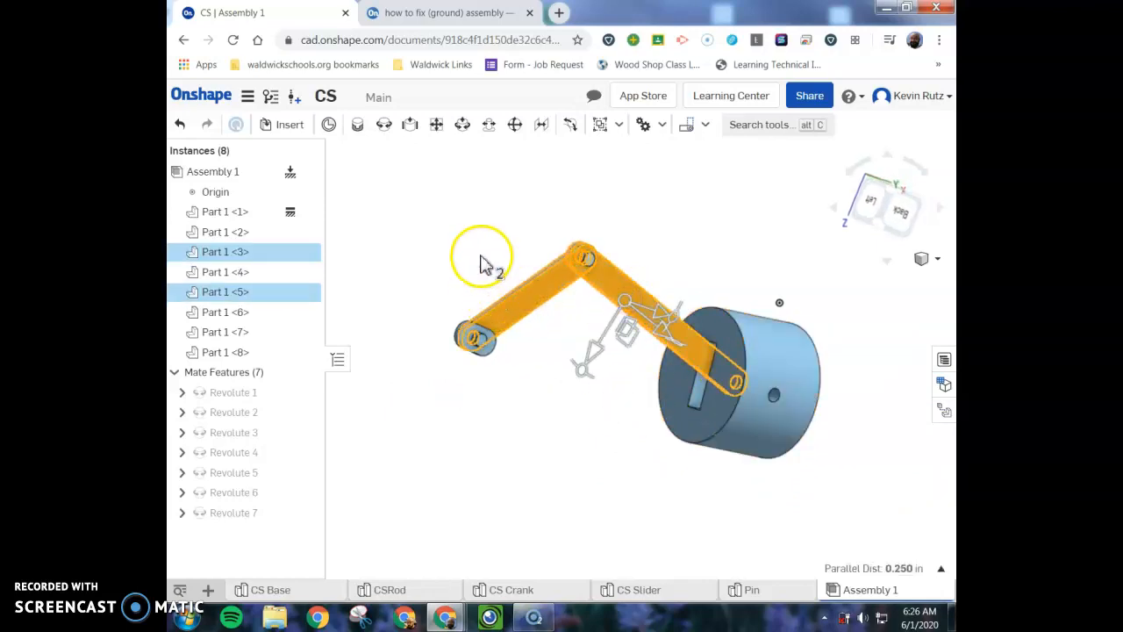
pyautogui.click(481, 260)
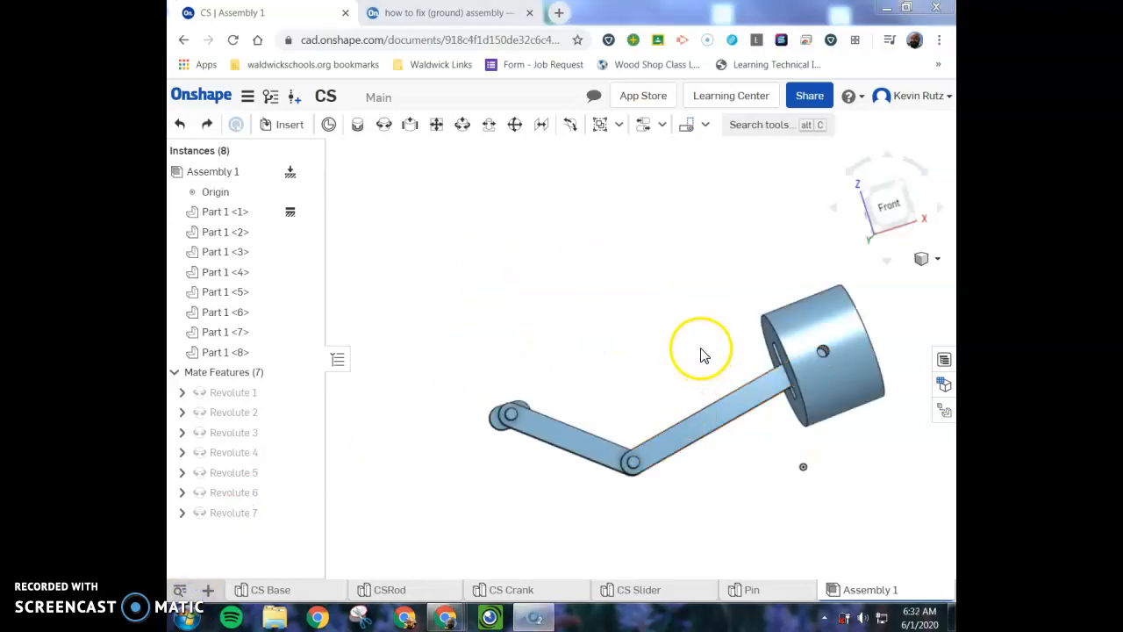
# Move the slider to check how freely it swings at the end of the rod
pyautogui.moveTo(816, 369); pyautogui.dragTo(886, 450)
pyautogui.moveTo(848, 406); pyautogui.dragTo(831, 430)
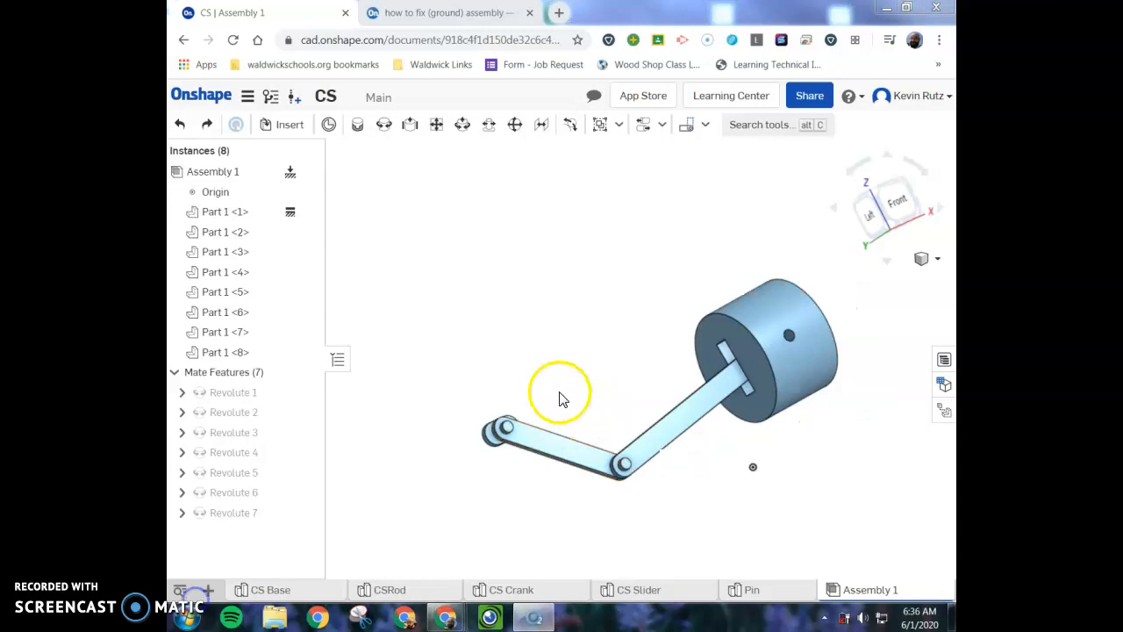
# Apply a tangent mate between the fixed base's edge and the lower end face of the slider's slot
pyautogui.click(570, 127)
pyautogui.moveTo(575, 276); pyautogui.dragTo(570, 316, button='right')
pyautogui.scroll(2, 516, 474)
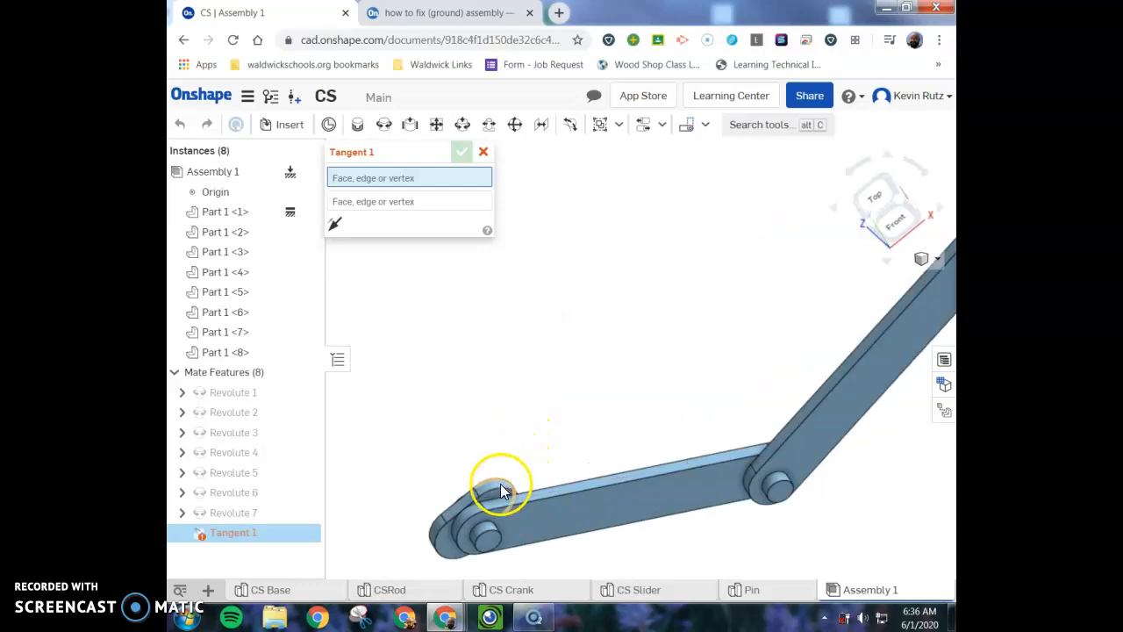
pyautogui.click(503, 485)
pyautogui.moveTo(512, 493); pyautogui.dragTo(583, 400, button='right')
pyautogui.click(890, 369)
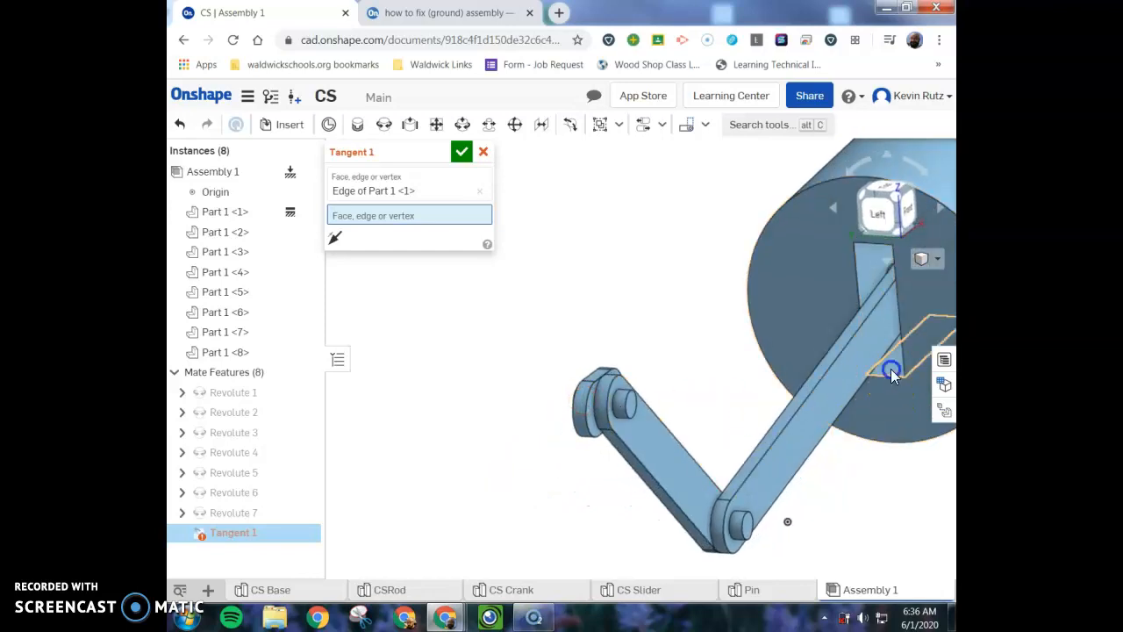
pyautogui.click(461, 148)
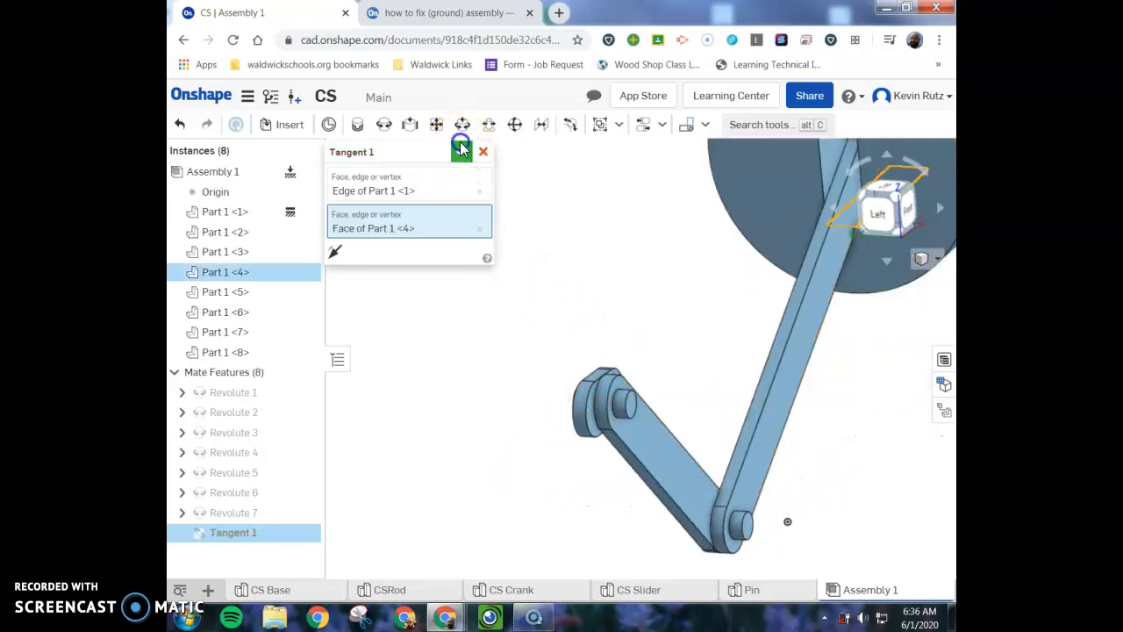
# Swing the crank and linkage to test the slider's motion with the tangent mate applied
pyautogui.moveTo(527, 287); pyautogui.dragTo(517, 339, button='right')
pyautogui.scroll(-3, 516, 338)
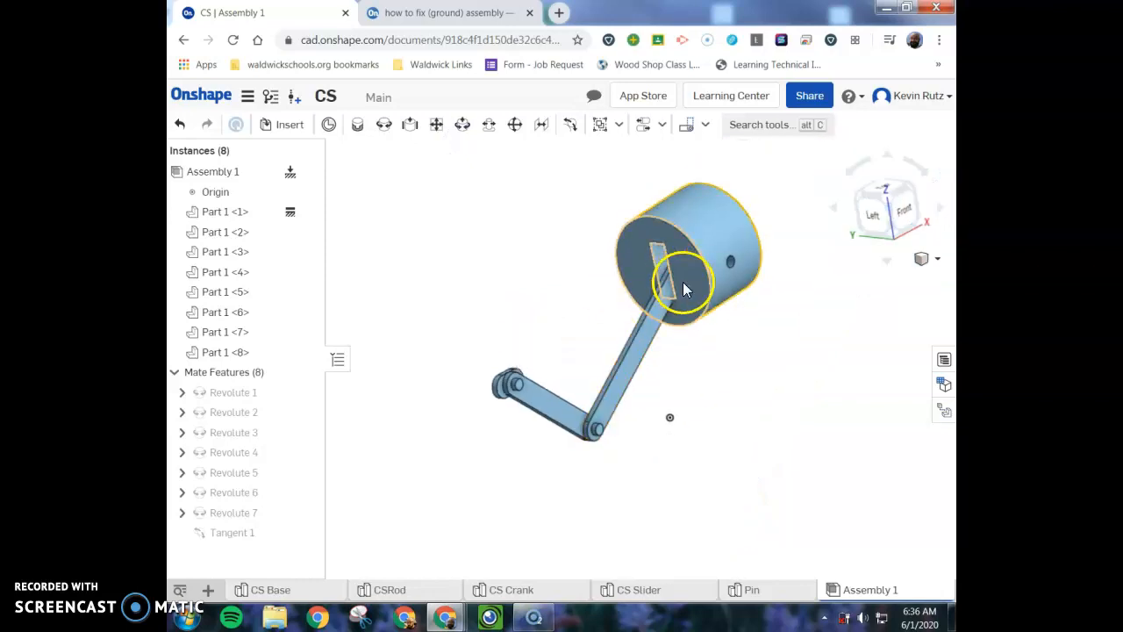
pyautogui.click(578, 401)
pyautogui.moveTo(578, 400); pyautogui.dragTo(588, 316)
pyautogui.moveTo(664, 419); pyautogui.dragTo(605, 454, button='right')
pyautogui.click(515, 317)
pyautogui.moveTo(489, 302); pyautogui.dragTo(551, 295)
pyautogui.click(761, 268)
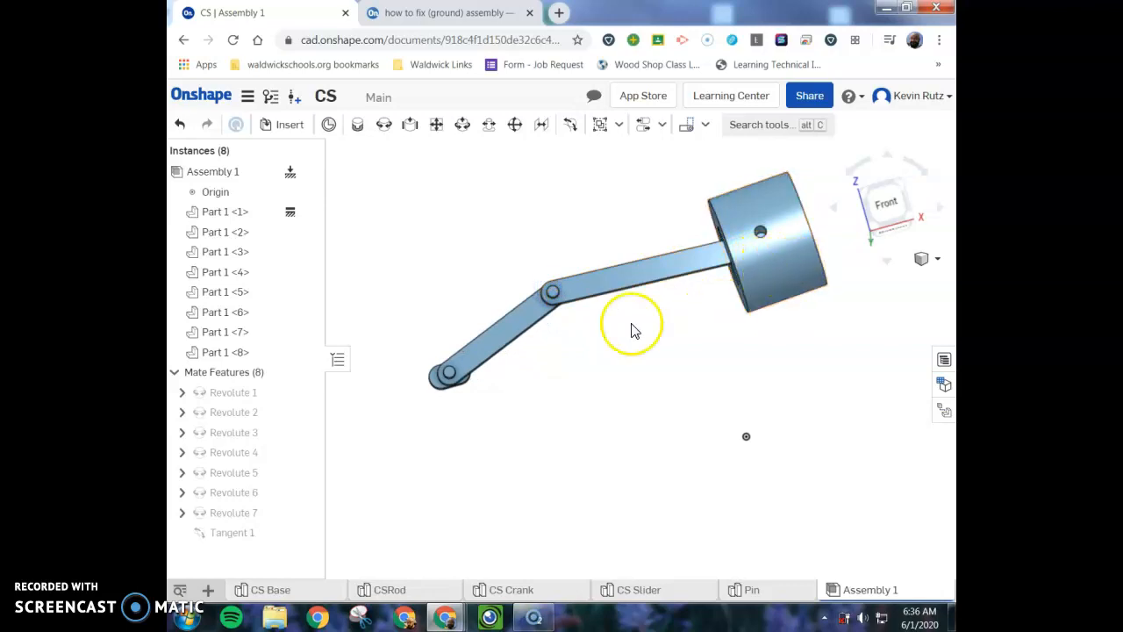